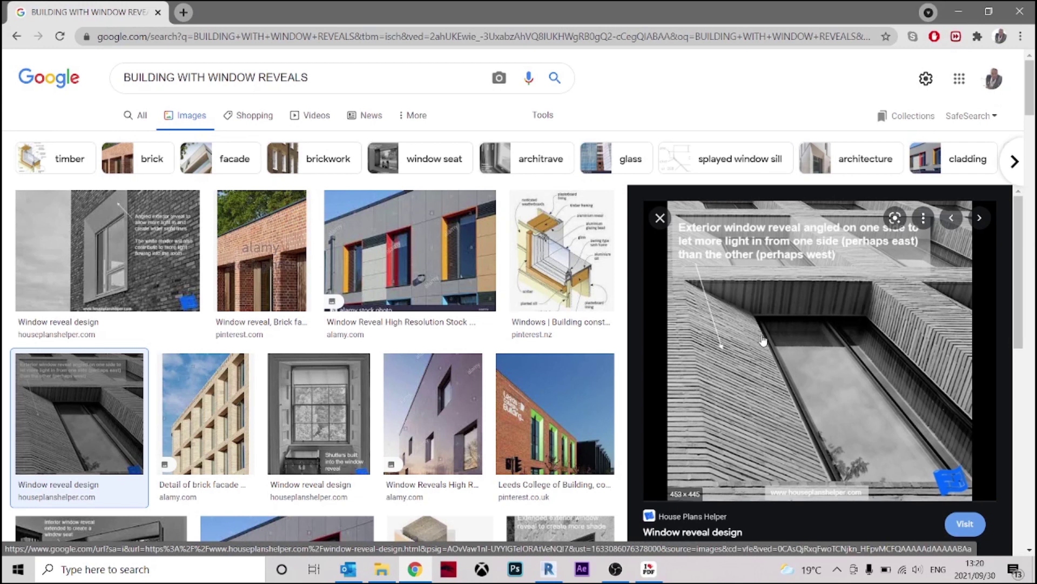
# Scroll the window reveal results and preview the Maillen Hotel and angled reveal design photos.
pyautogui.scroll(-5, 763, 340)
pyautogui.scroll(-3, 840, 371)
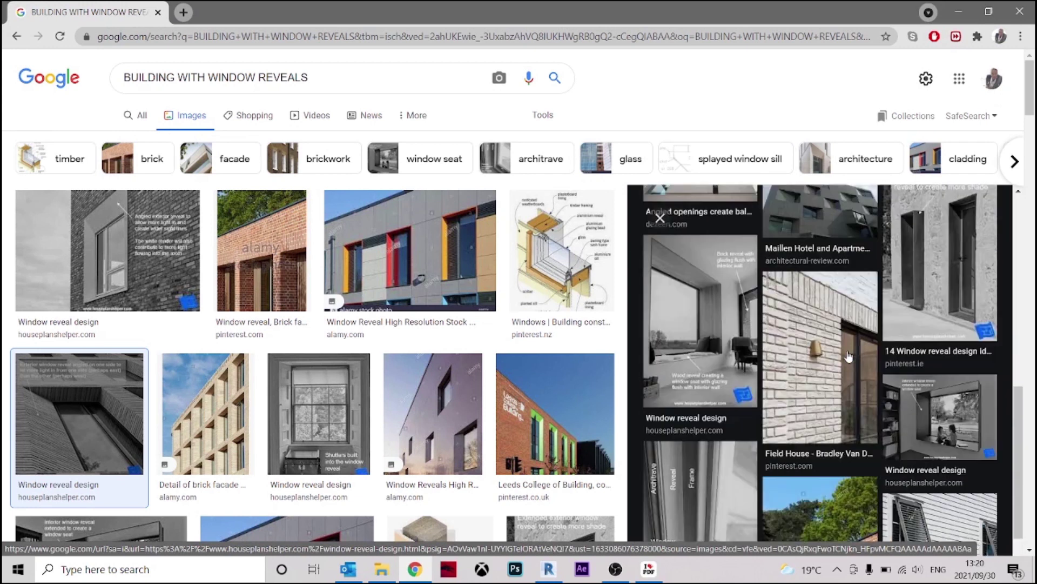
pyautogui.click(807, 274)
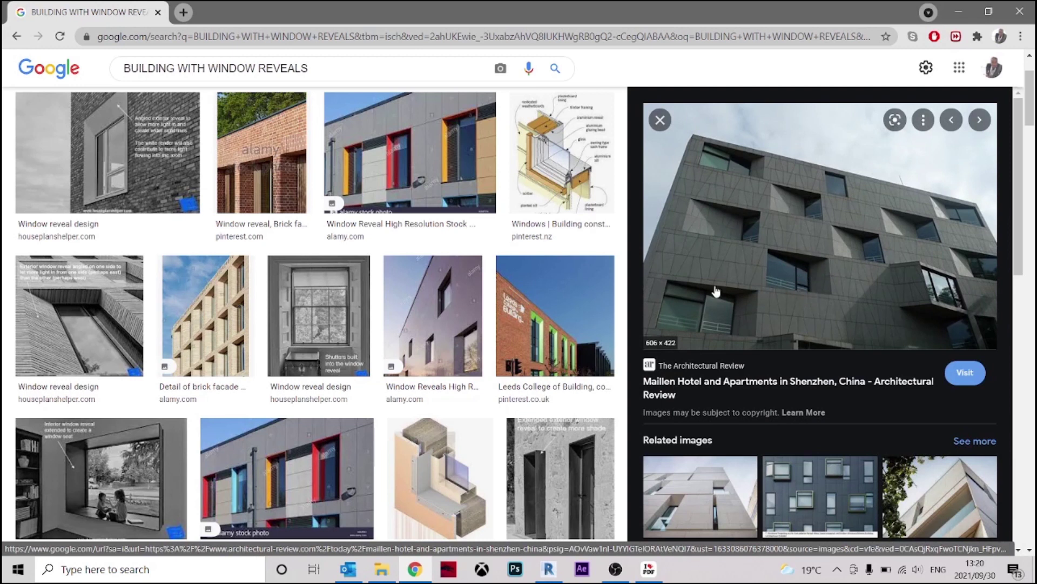
pyautogui.scroll(-6, 716, 292)
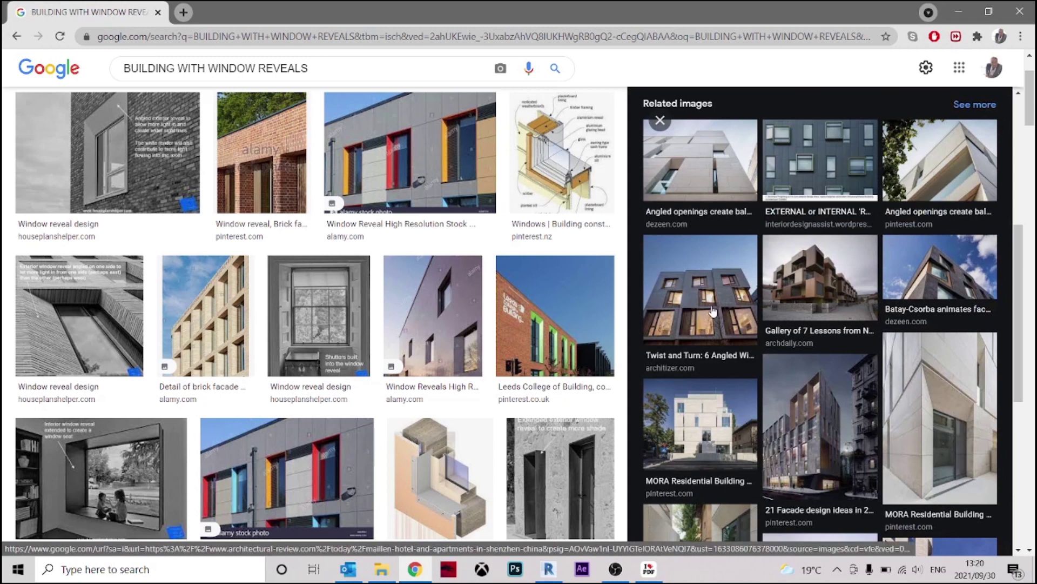
pyautogui.click(81, 304)
# Scroll further and preview the 'Facades with deep window reveals' photo.
pyautogui.scroll(-5, 750, 339)
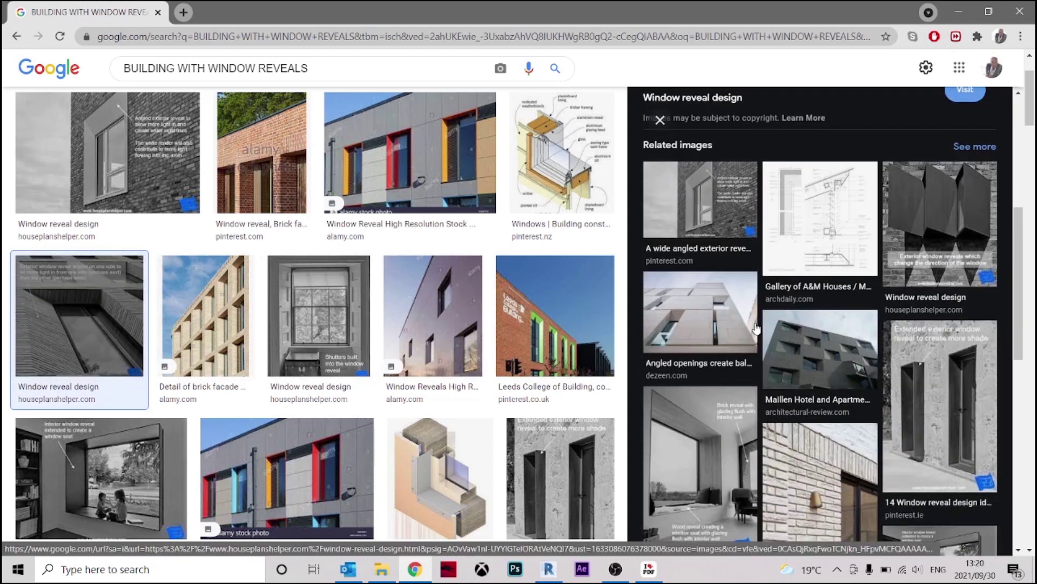
pyautogui.scroll(-6, 751, 289)
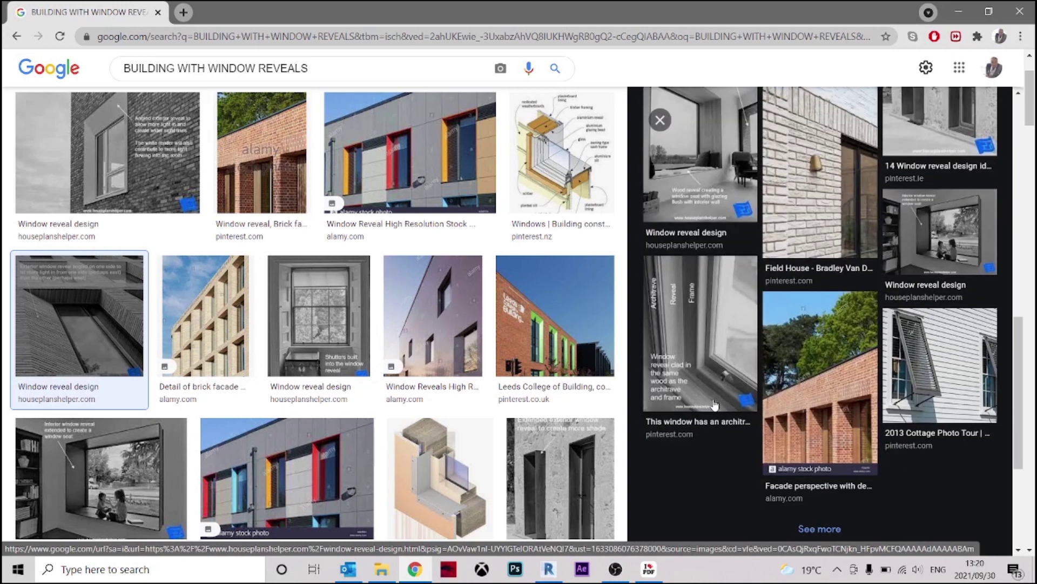
pyautogui.scroll(-5, 190, 347)
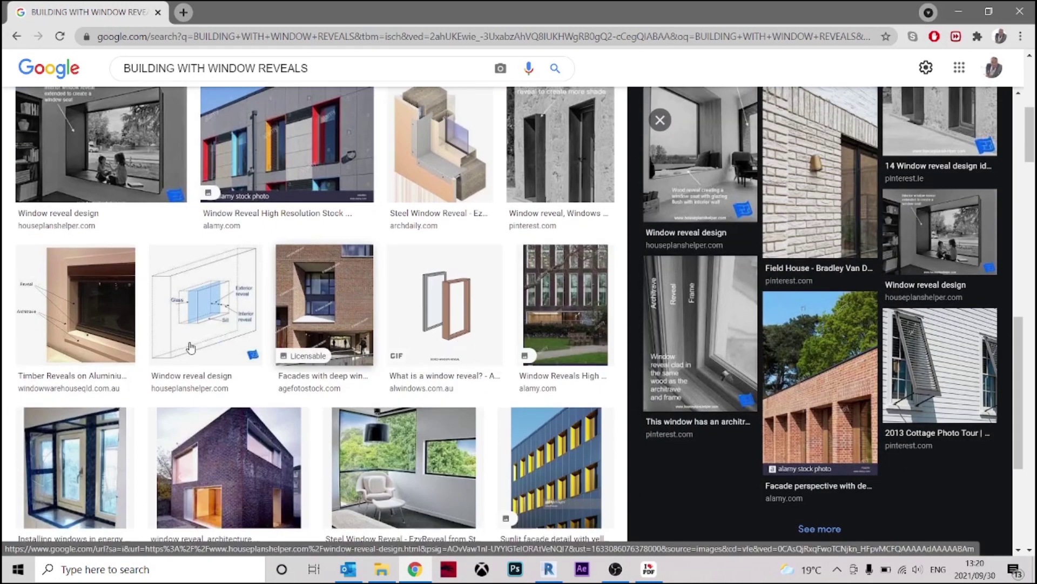
pyautogui.click(278, 316)
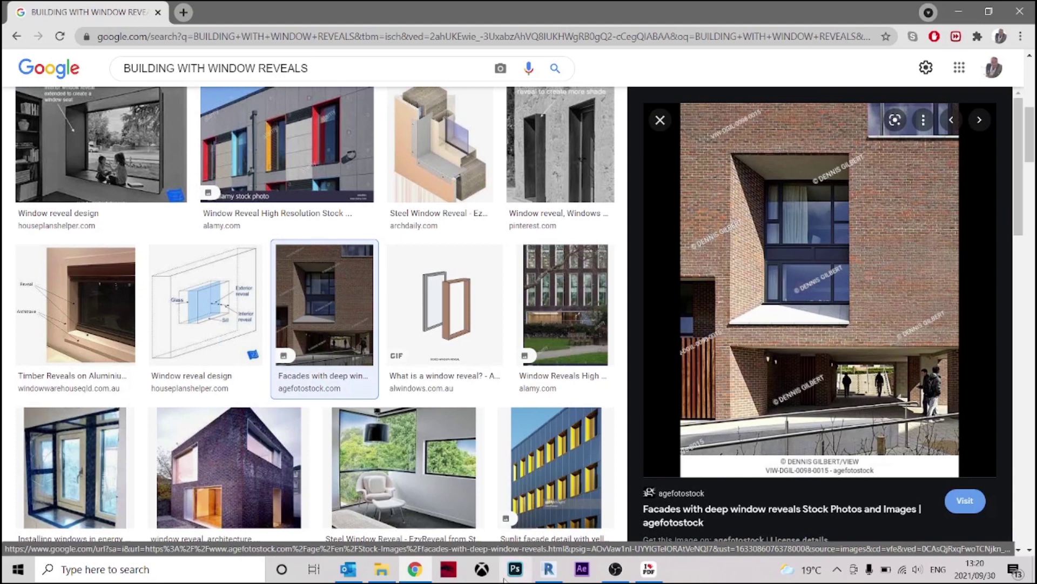
# In Revit, create a new project from the Architectural Template.
pyautogui.click(549, 570)
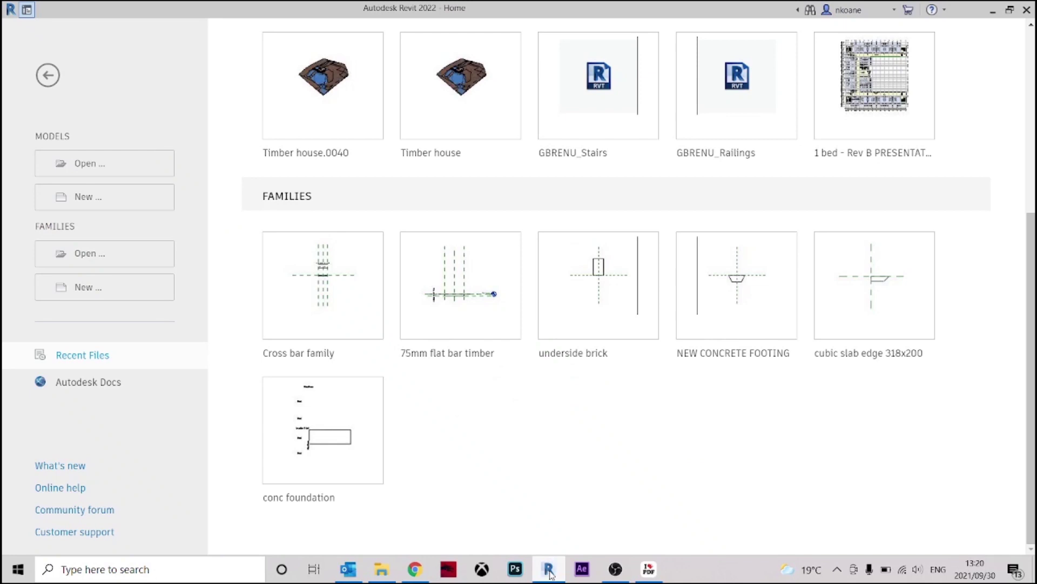
pyautogui.click(99, 193)
pyautogui.click(532, 257)
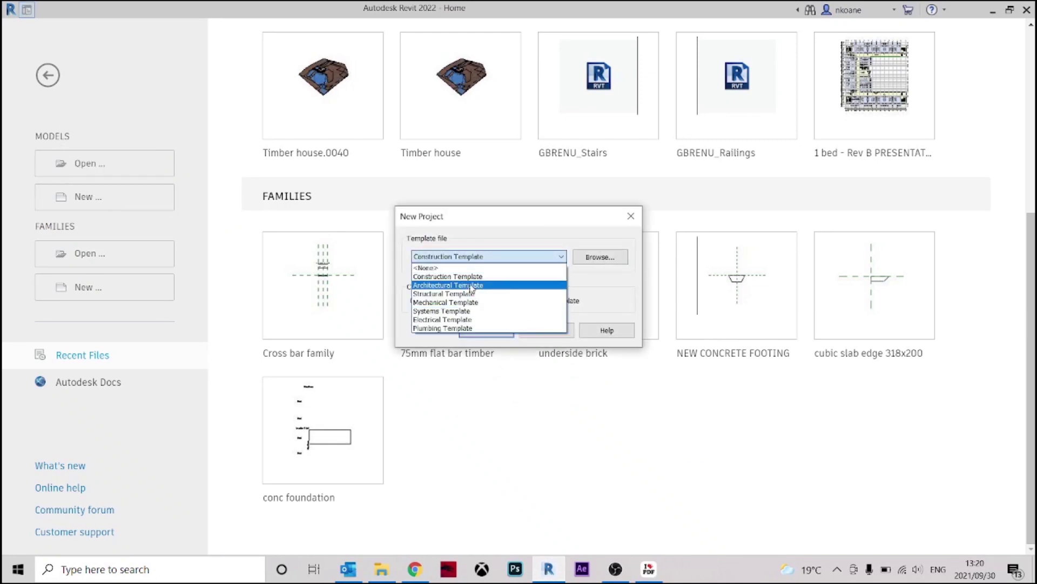
pyautogui.click(473, 288)
pyautogui.click(486, 330)
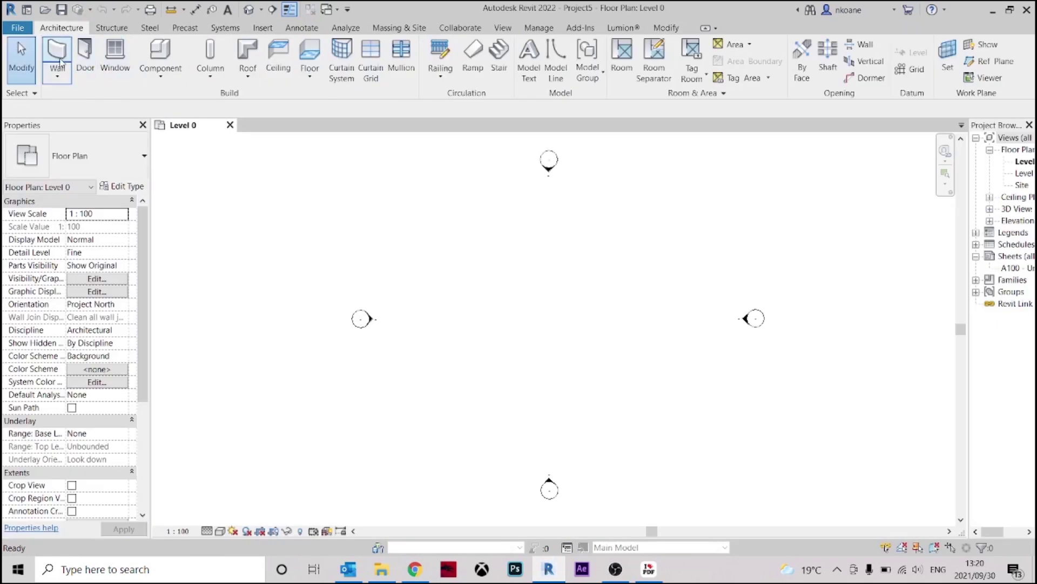
# Draw a straight Wall-Fnd_440Blk wall.
pyautogui.click(57, 58)
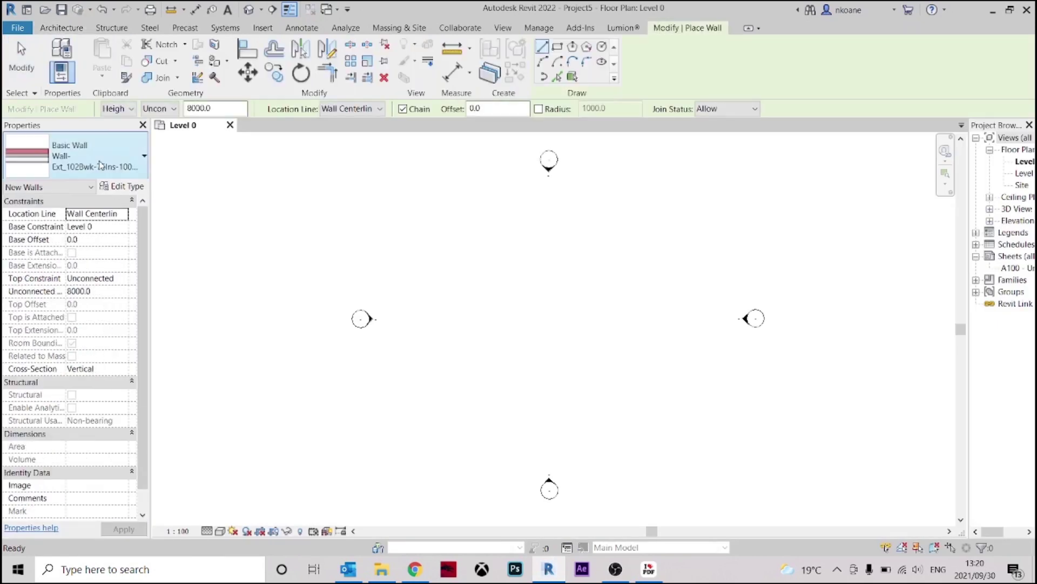
pyautogui.click(124, 162)
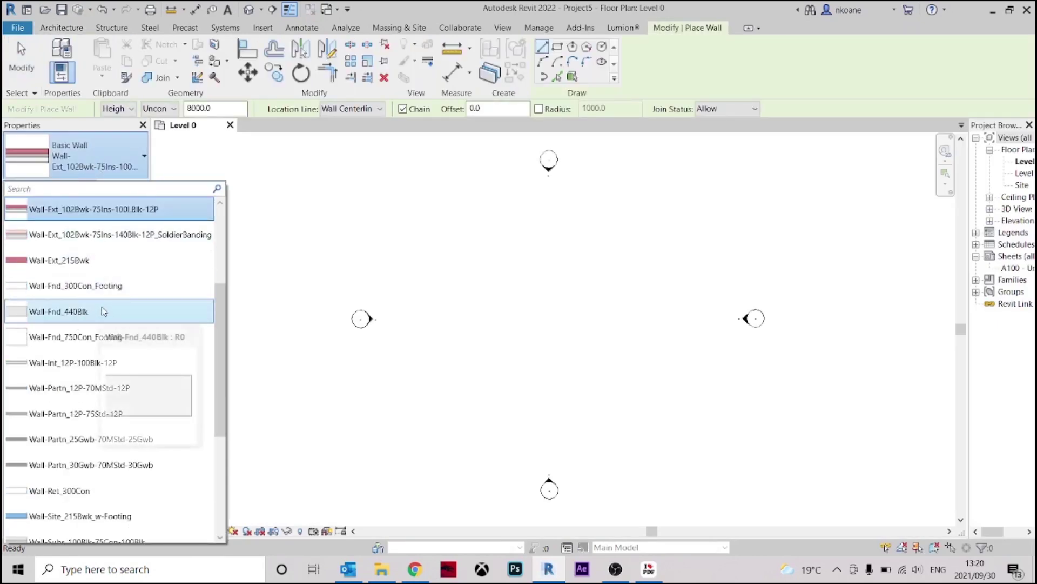
pyautogui.click(91, 318)
pyautogui.click(496, 329)
pyautogui.click(596, 328)
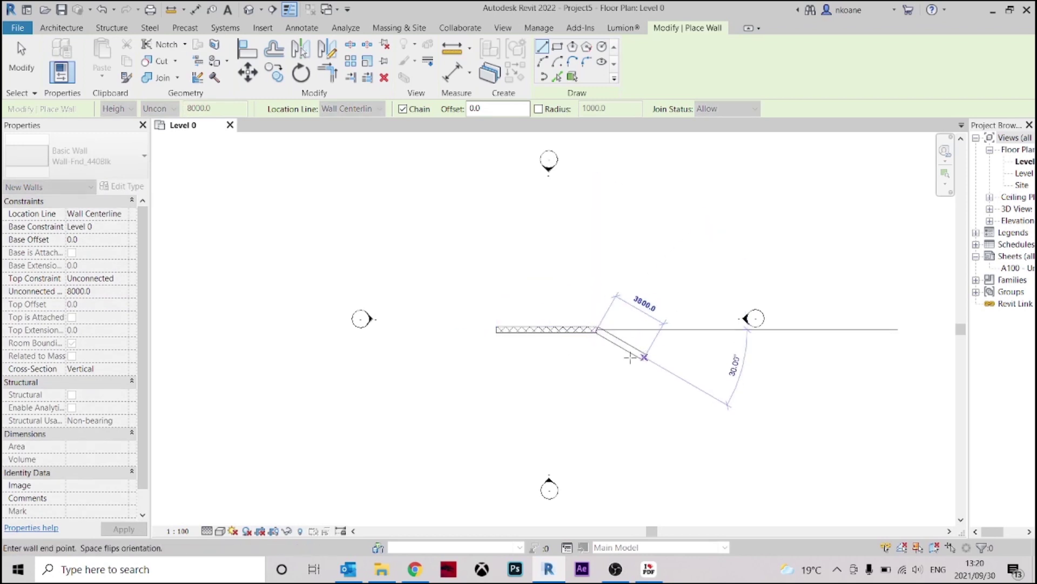
pyautogui.press('Escape')
pyautogui.press('Escape')
pyautogui.scroll(5, 546, 347)
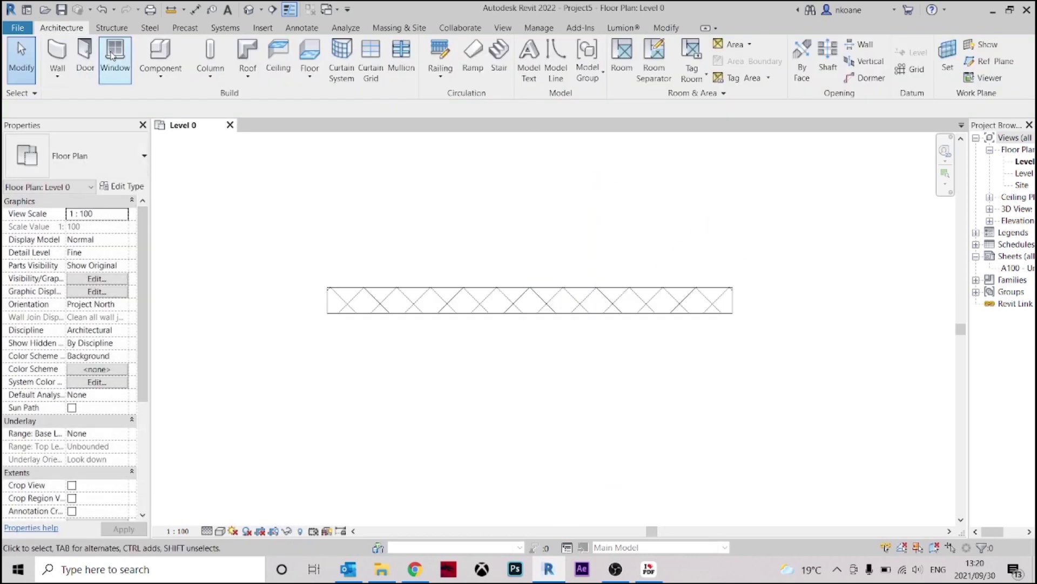
# Place a 1810x1210mm window in the middle of the wall.
pyautogui.click(115, 59)
pyautogui.click(88, 162)
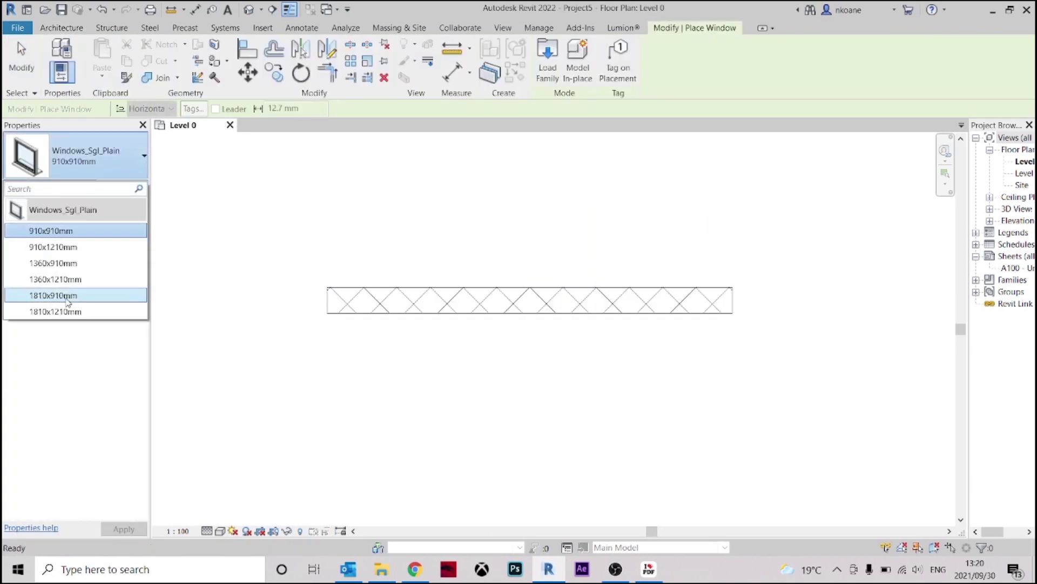
pyautogui.click(70, 304)
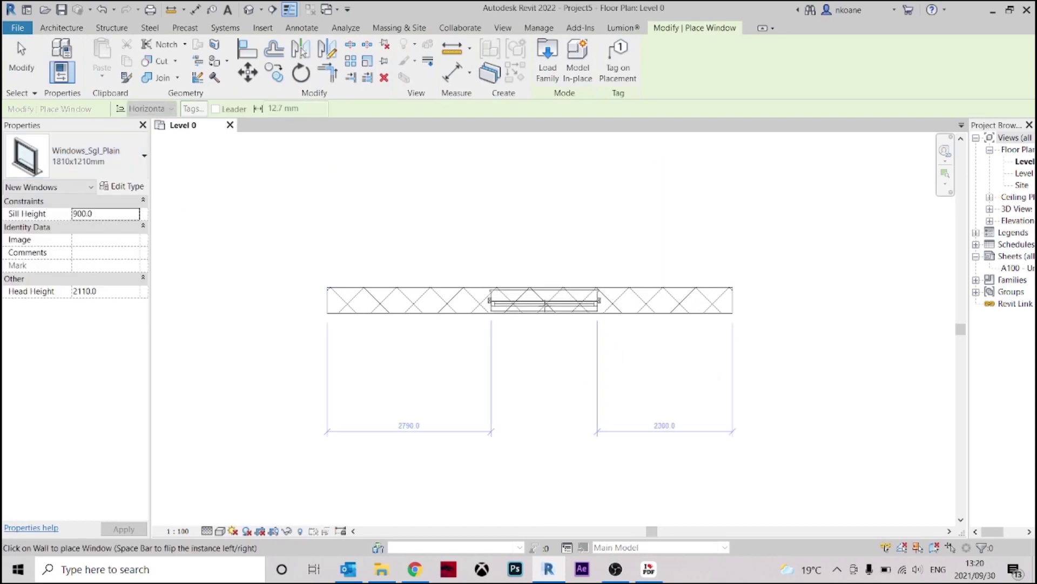
pyautogui.click(525, 359)
pyautogui.moveTo(525, 359); pyautogui.dragTo(564, 330, button='middle')
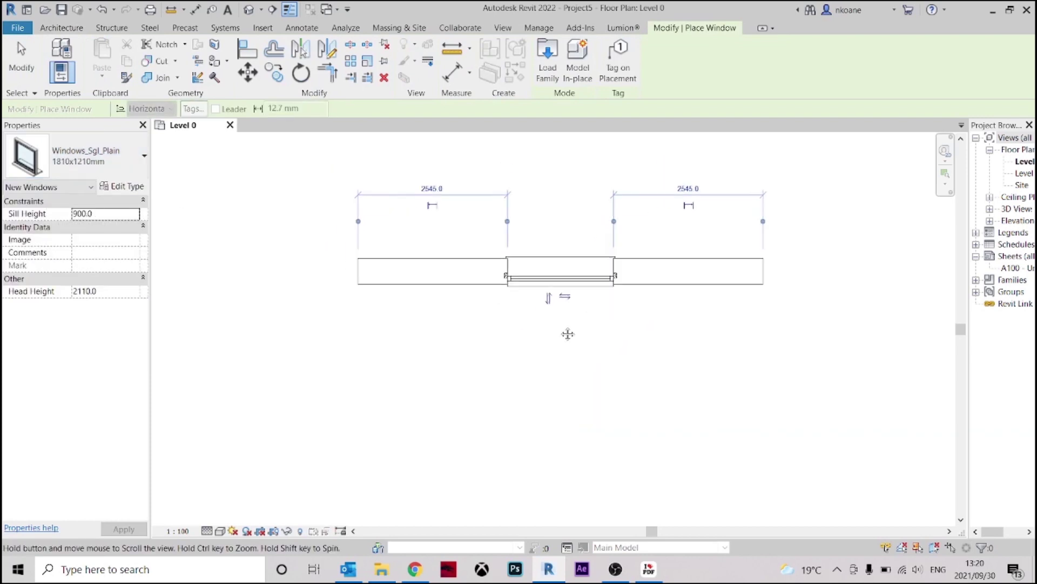
pyautogui.press('Escape')
pyautogui.press('Escape')
# Show the wall in the default 3D view with levels hidden, then revisit the reference photos.
pyautogui.click(249, 12)
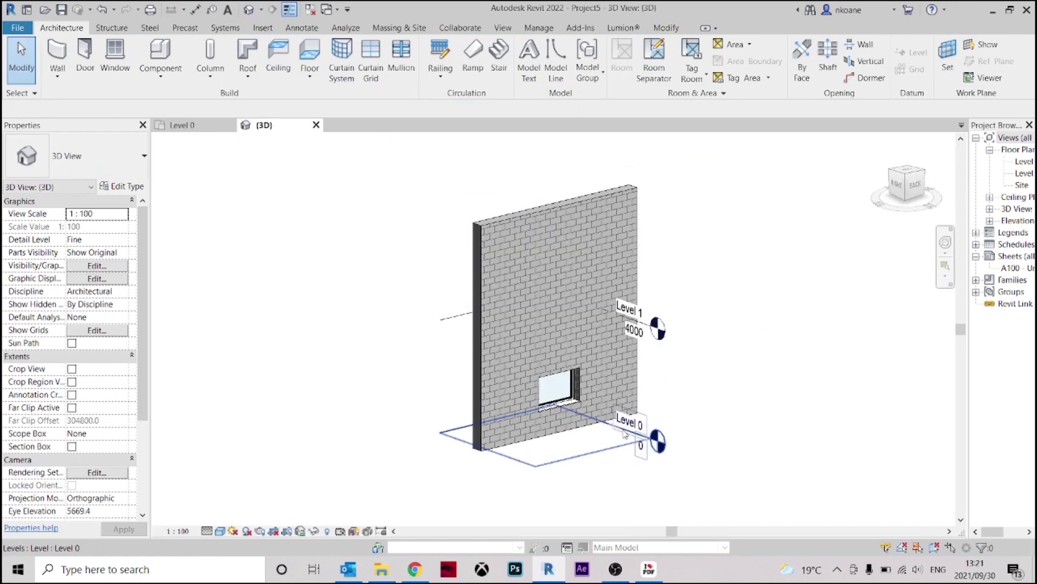
pyautogui.click(632, 421)
pyautogui.click(406, 45)
pyautogui.click(453, 98)
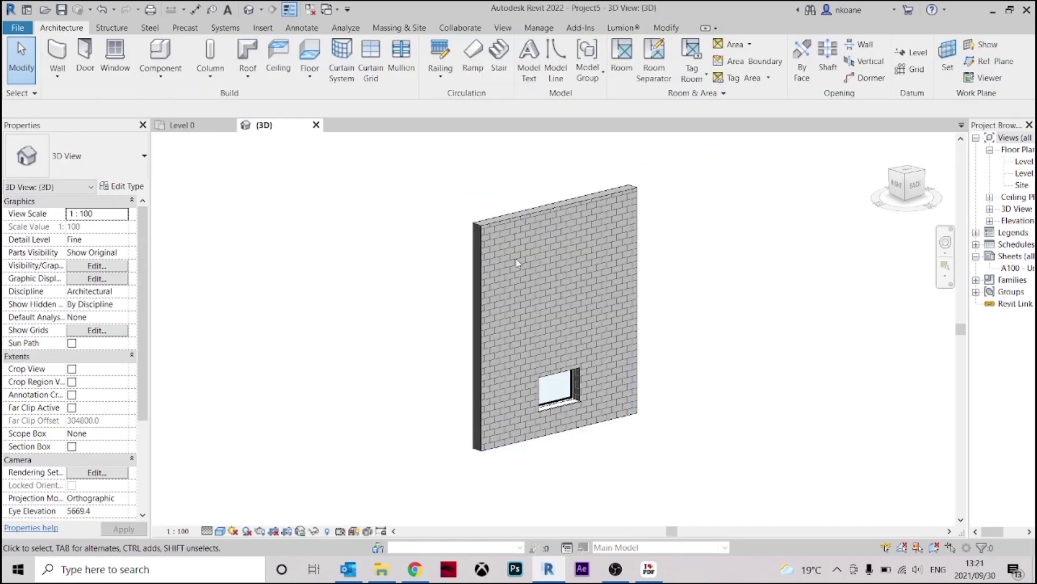
pyautogui.scroll(3, 587, 372)
pyautogui.keyDown('shift'); pyautogui.moveTo(587, 372); pyautogui.dragTo(487, 409, button='middle'); pyautogui.keyUp('shift')
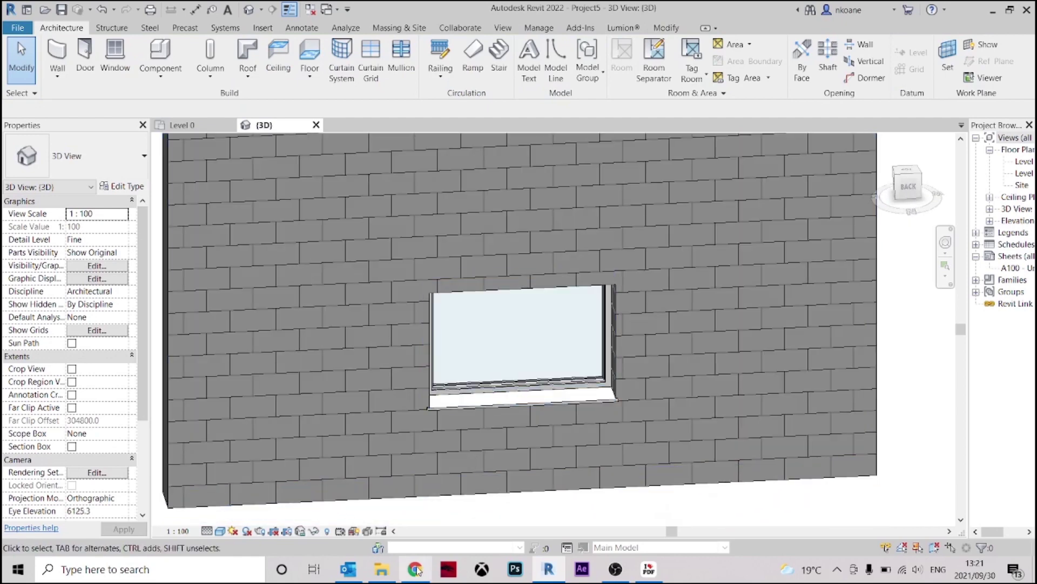
pyautogui.click(415, 570)
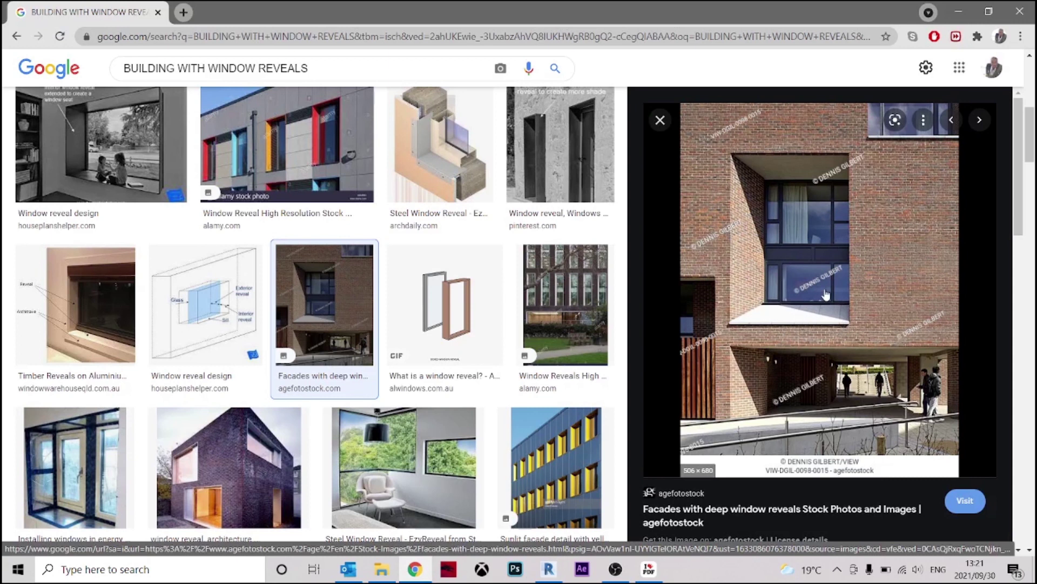
pyautogui.scroll(-10, 825, 294)
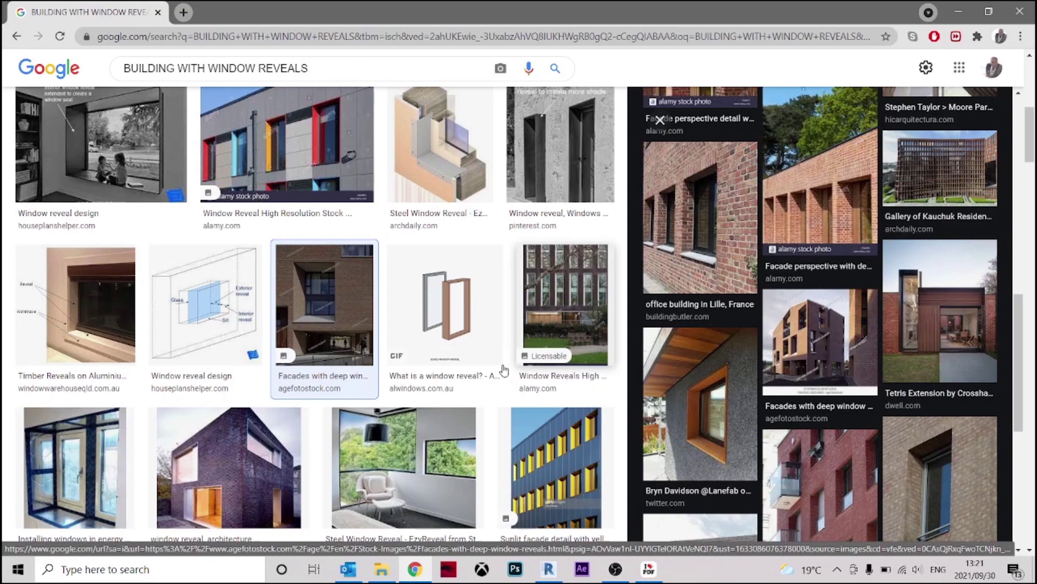
# Select the window in the brick wall and open the Windows_Sgl_Plain family for editing.
pyautogui.click(955, 12)
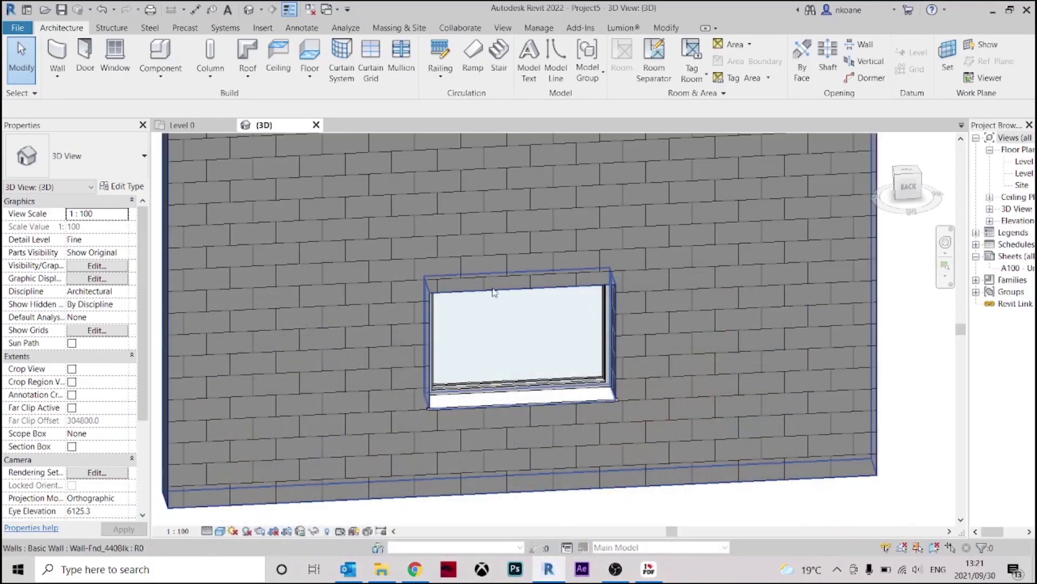
pyautogui.click(562, 378)
pyautogui.press('h')
pyautogui.press('i')
pyautogui.moveTo(562, 378)
pyautogui.keyDown('shift'); pyautogui.mouseDown(button='middle')
pyautogui.moveTo(616, 403)
pyautogui.moveTo(567, 367)
pyautogui.mouseUp(button='middle'); pyautogui.keyUp('shift')
pyautogui.click(566, 367)
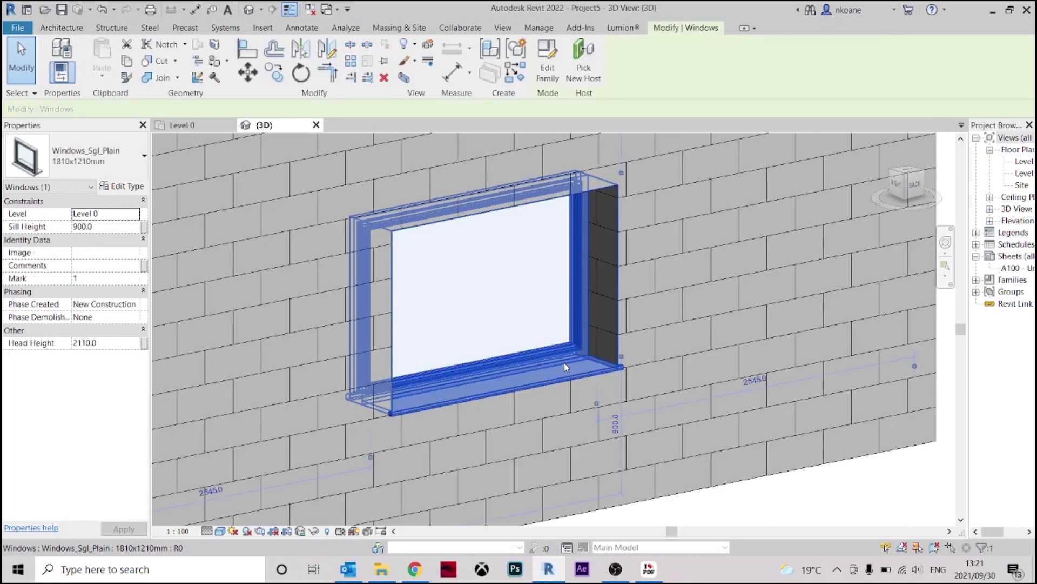
pyautogui.click(548, 65)
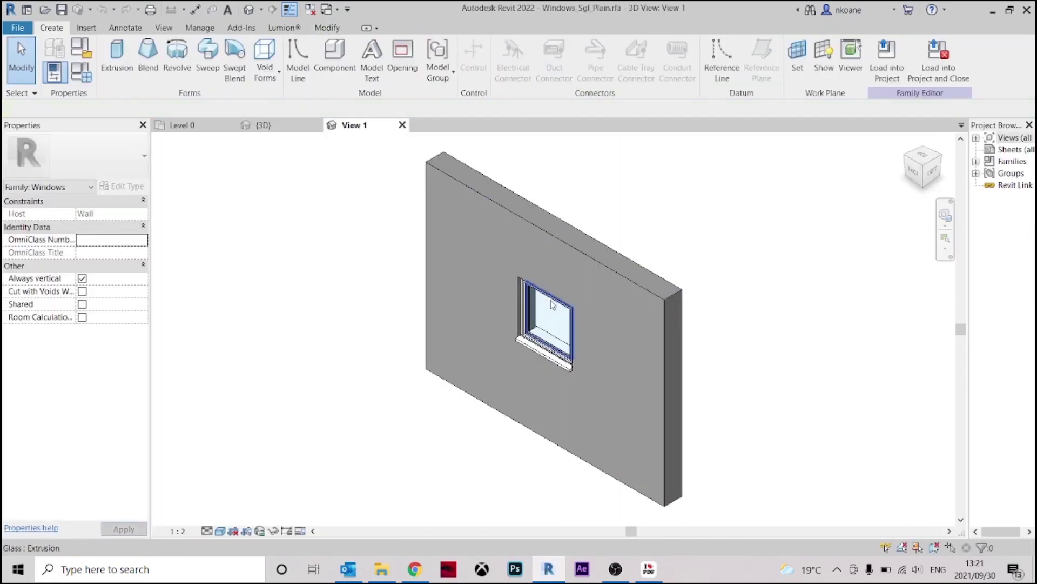
# Expand the family's Views and Elevations lists in the Project Browser.
pyautogui.scroll(3, 553, 304)
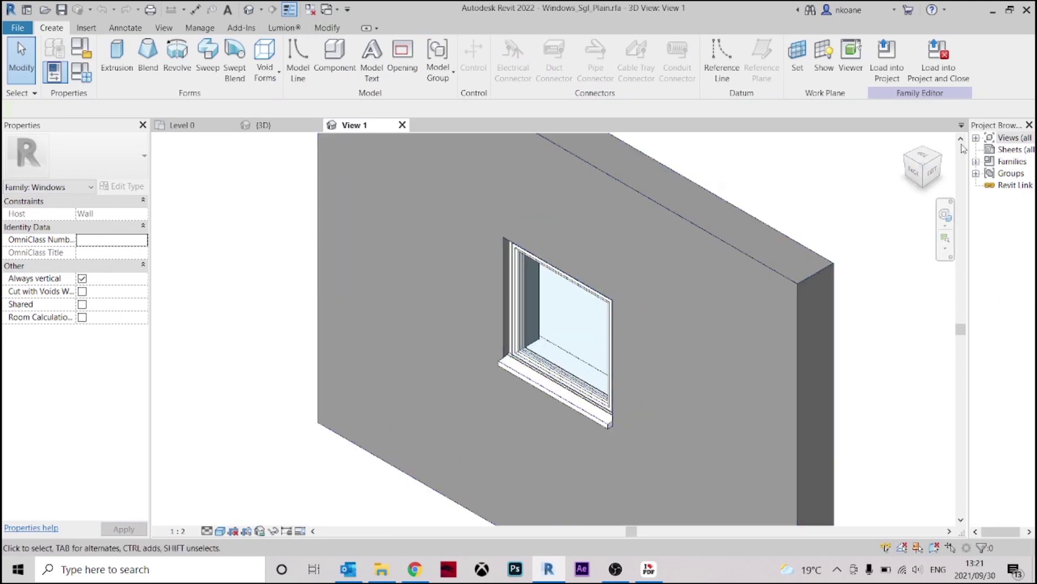
pyautogui.click(976, 137)
pyautogui.click(990, 150)
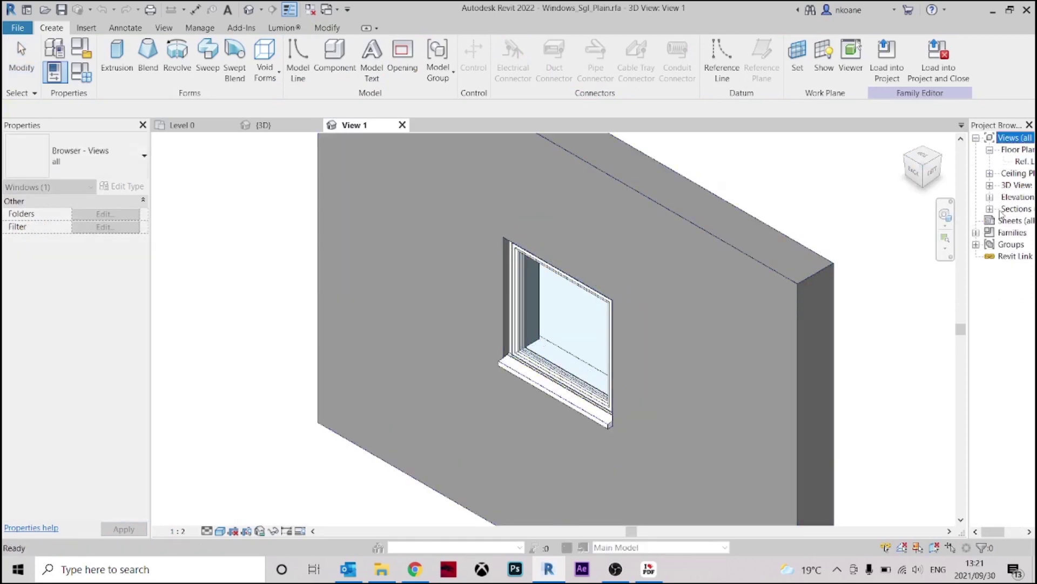
pyautogui.click(990, 197)
# In the Exterior elevation, add picked reference planes offset 400 and 350 above, beside and below the window.
pyautogui.doubleClick(1024, 210)
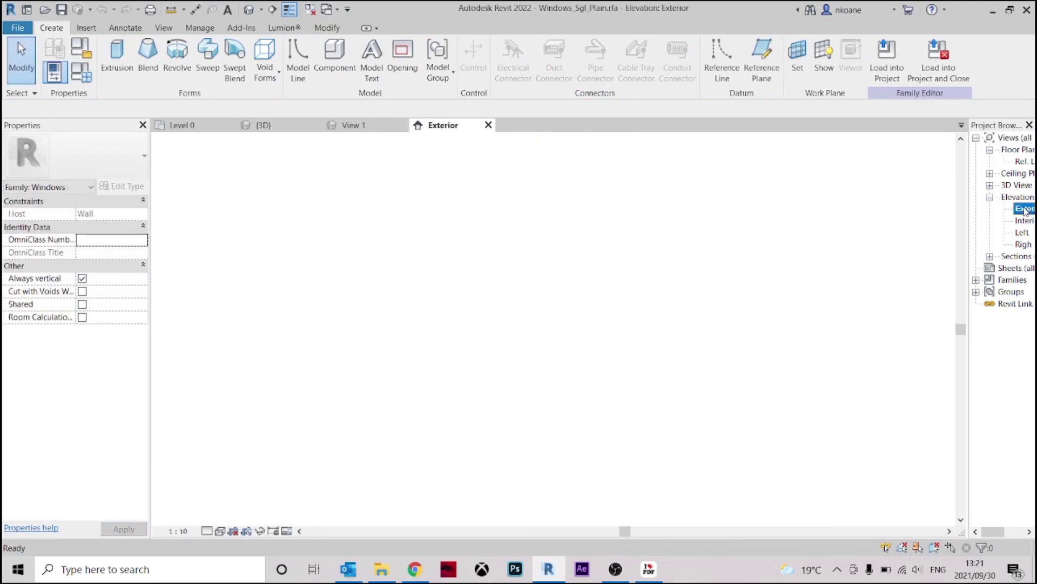
pyautogui.scroll(1, 432, 275)
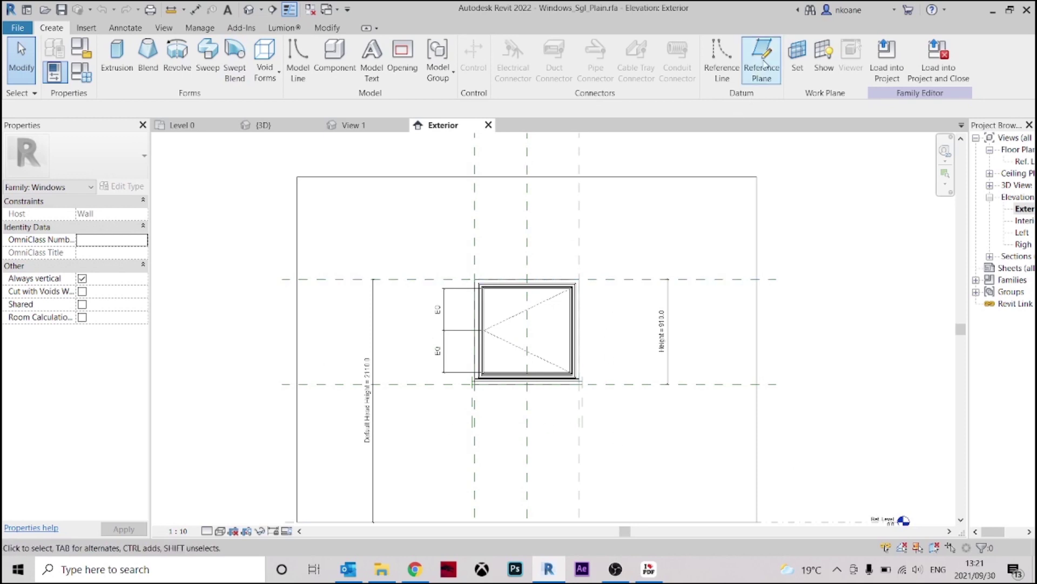
pyautogui.click(763, 60)
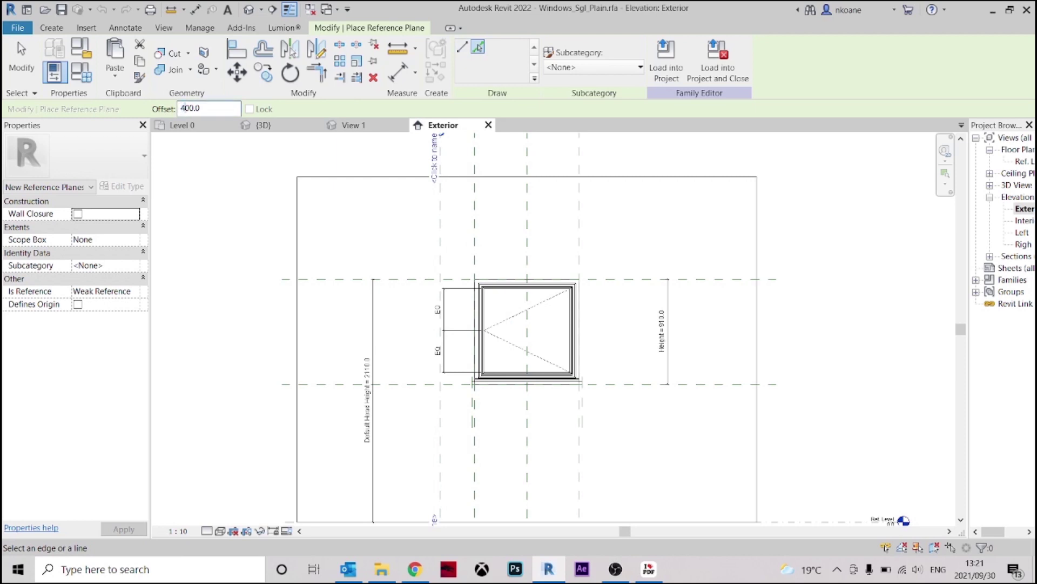
pyautogui.click(624, 280)
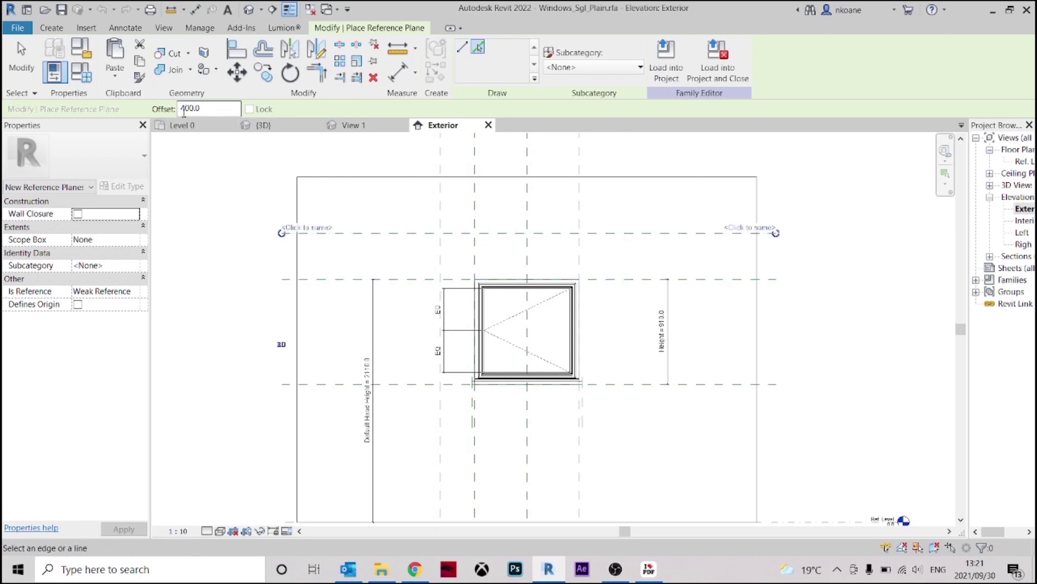
pyautogui.click(584, 266)
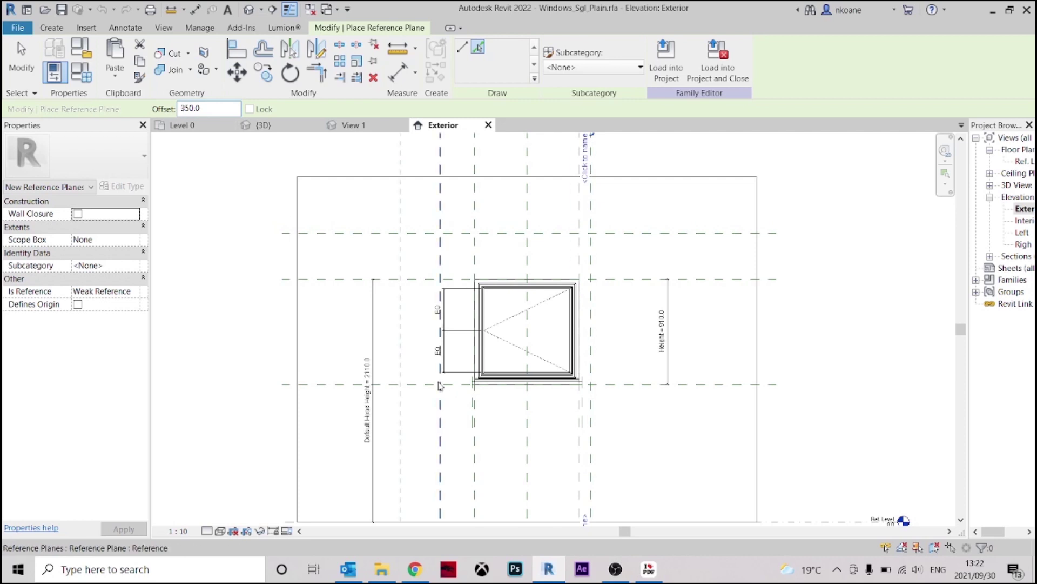
pyautogui.click(425, 387)
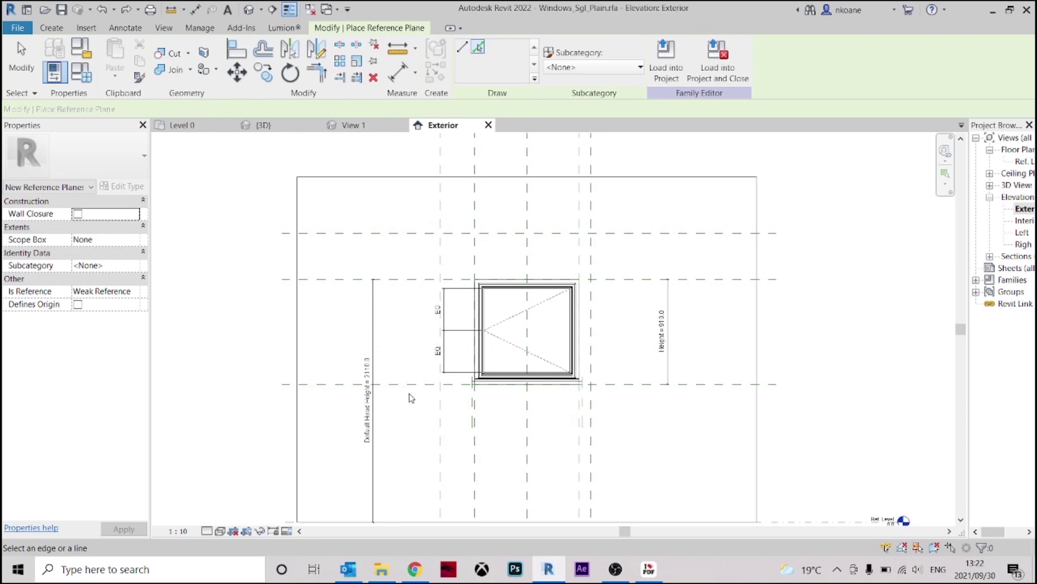
pyautogui.click(485, 422)
pyautogui.press('Escape')
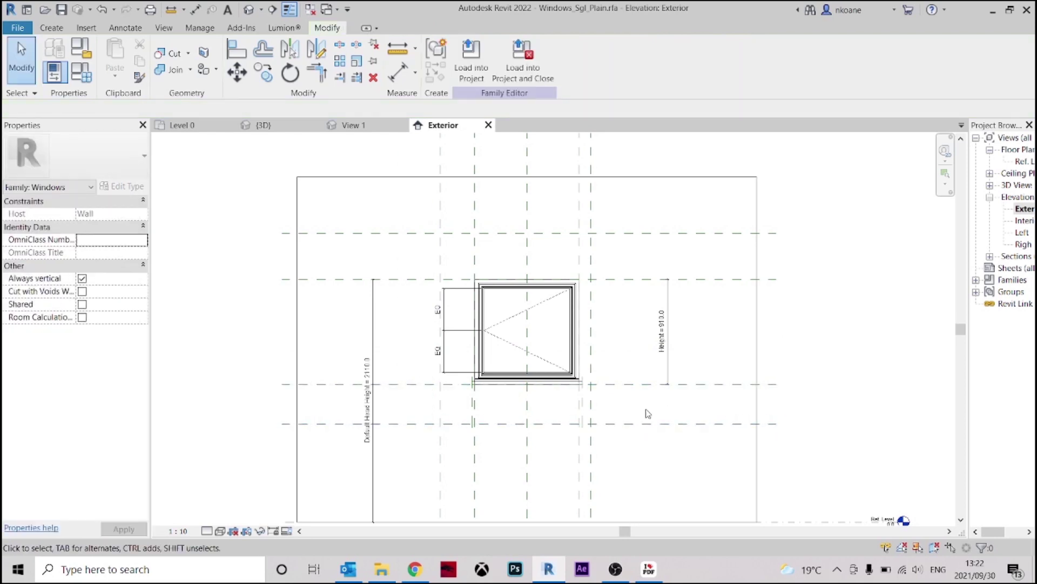
pyautogui.moveTo(627, 354); pyautogui.dragTo(618, 366, button='middle')
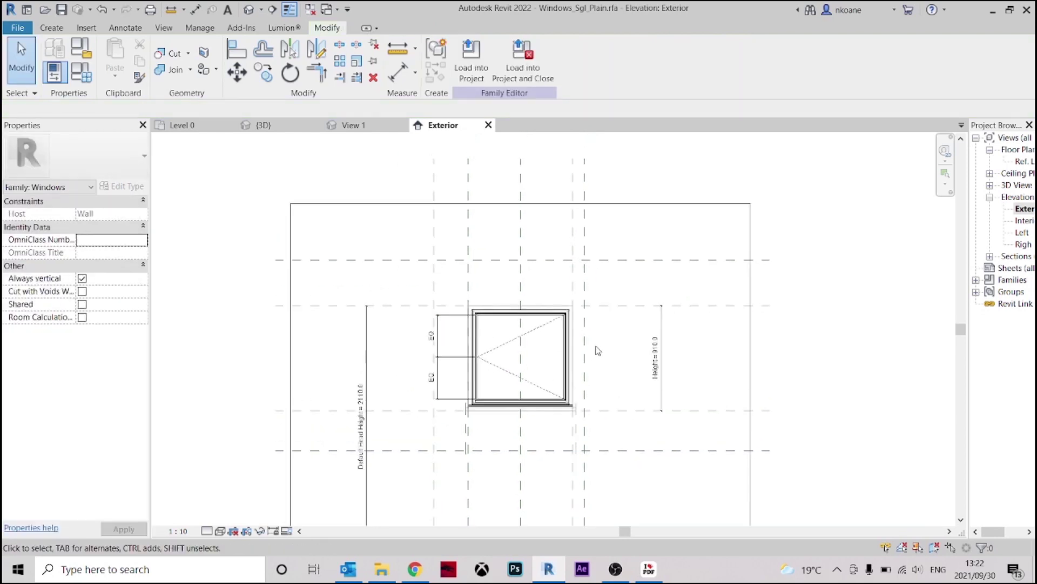
pyautogui.click(584, 286)
pyautogui.click(611, 289)
pyautogui.moveTo(400, 252); pyautogui.dragTo(417, 195, button='middle')
pyautogui.click(52, 27)
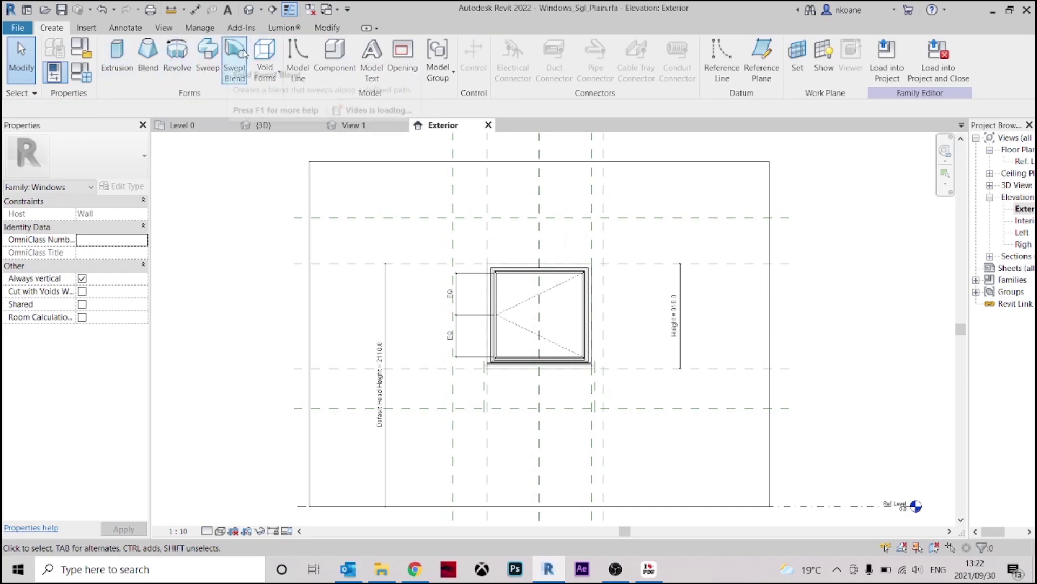
pyautogui.click(265, 62)
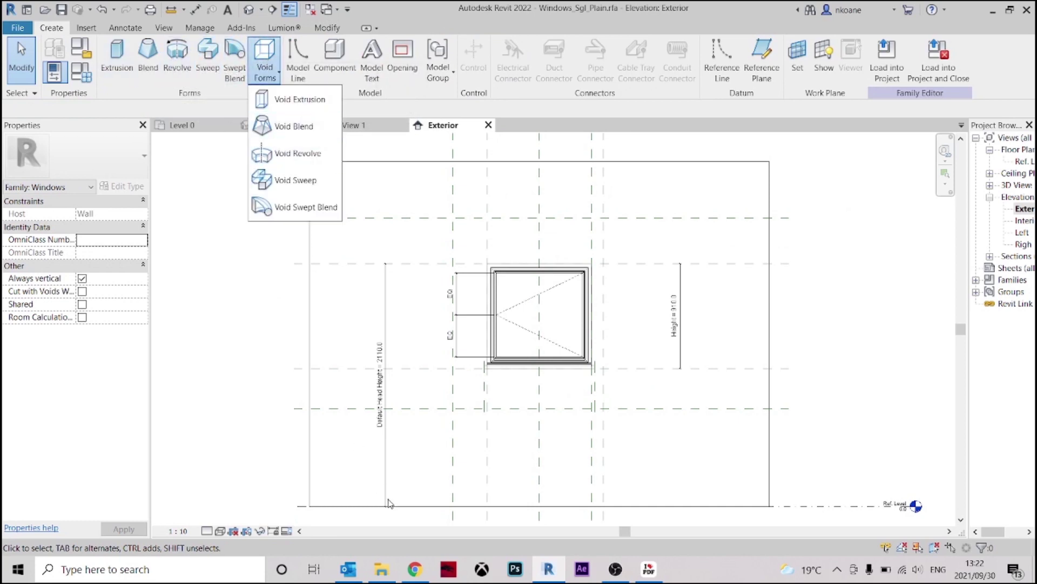
pyautogui.click(414, 569)
pyautogui.click(799, 294)
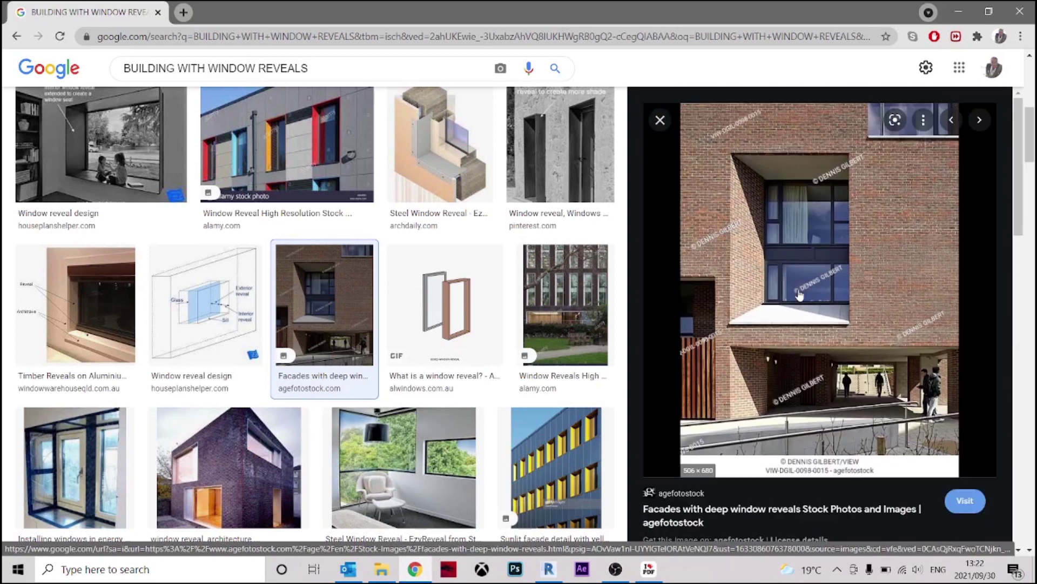
pyautogui.scroll(1, 540, 324)
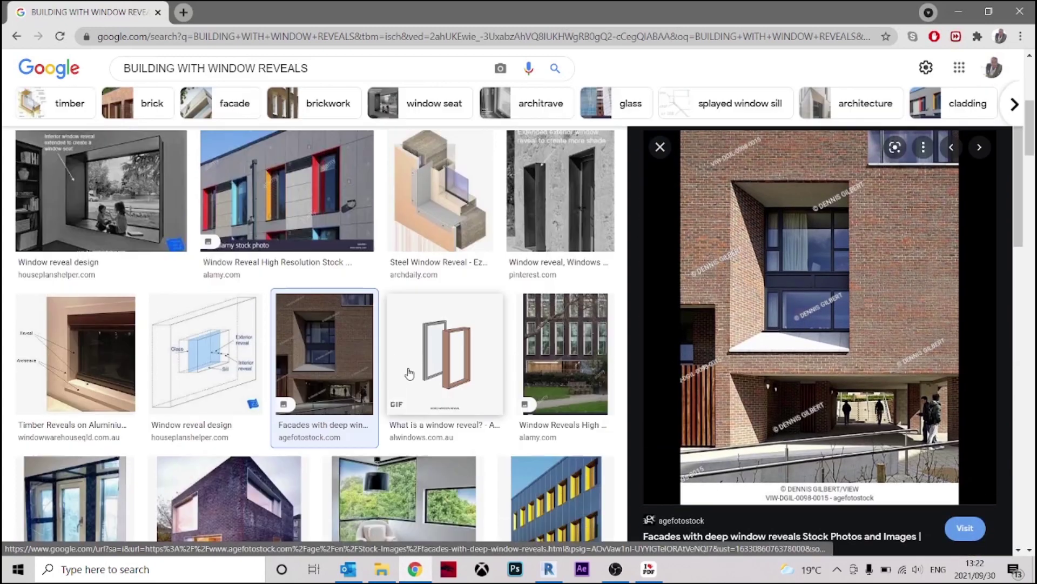
pyautogui.scroll(-3, 405, 359)
pyautogui.scroll(-4, 405, 359)
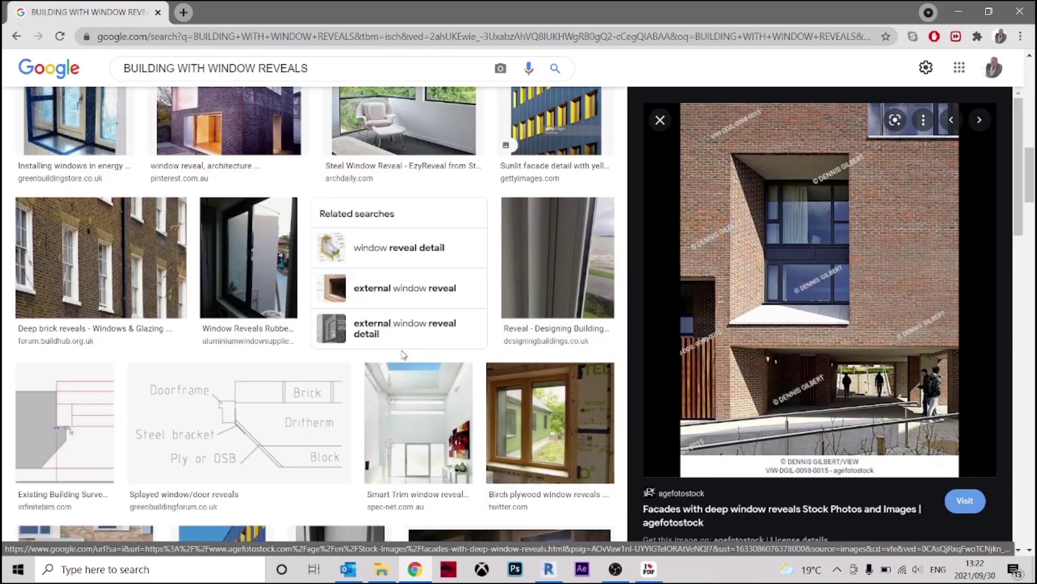
# Start a void blend on the wall face and sketch its small base rectangle.
pyautogui.click(960, 12)
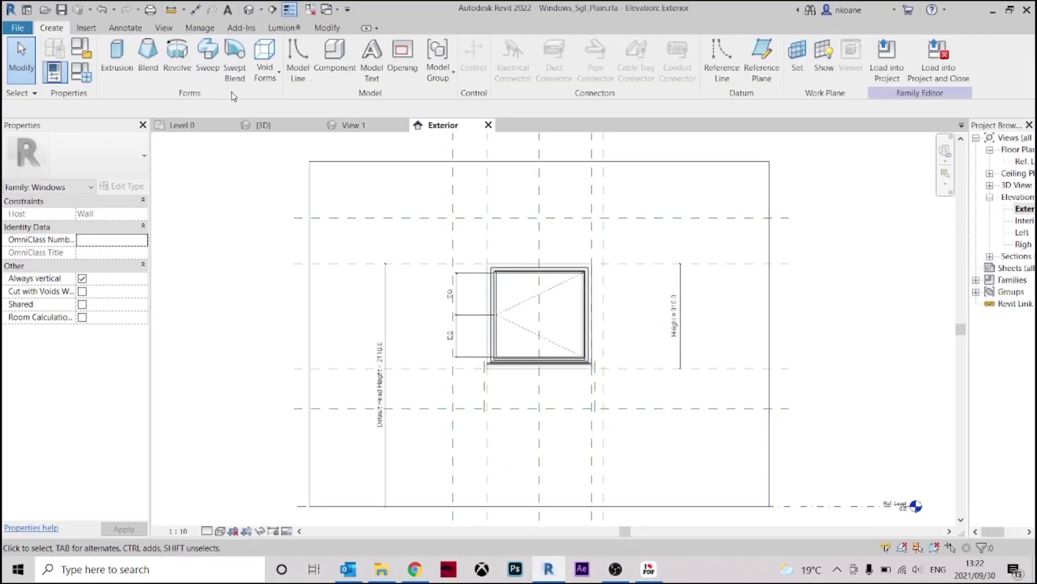
pyautogui.click(264, 69)
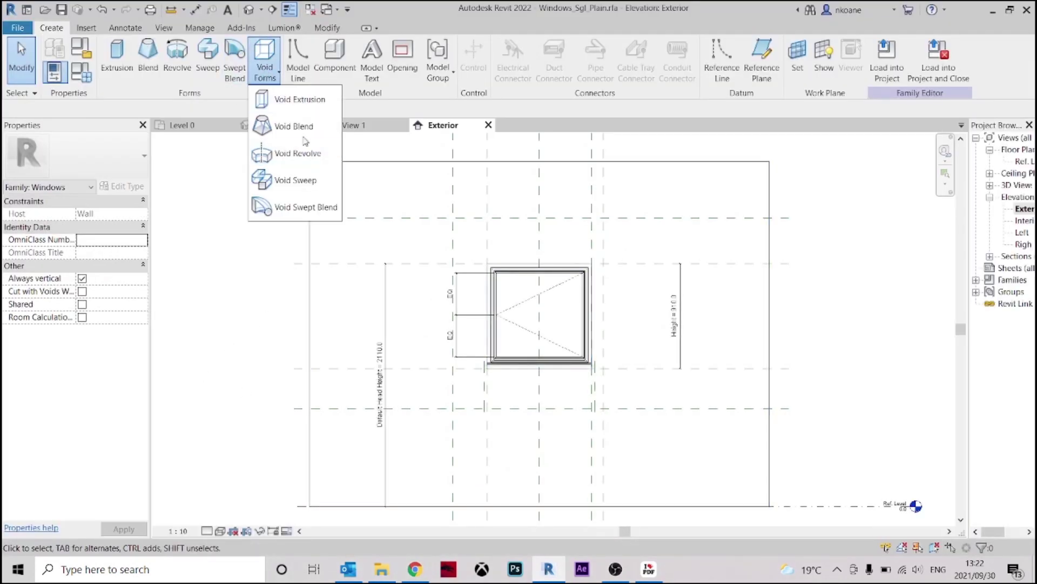
pyautogui.click(292, 132)
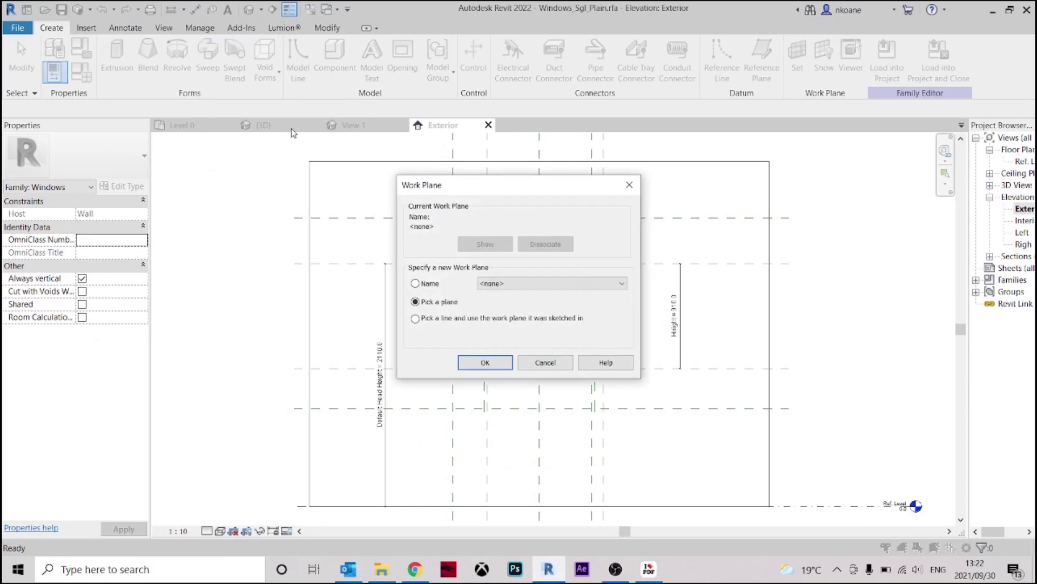
pyautogui.click(467, 372)
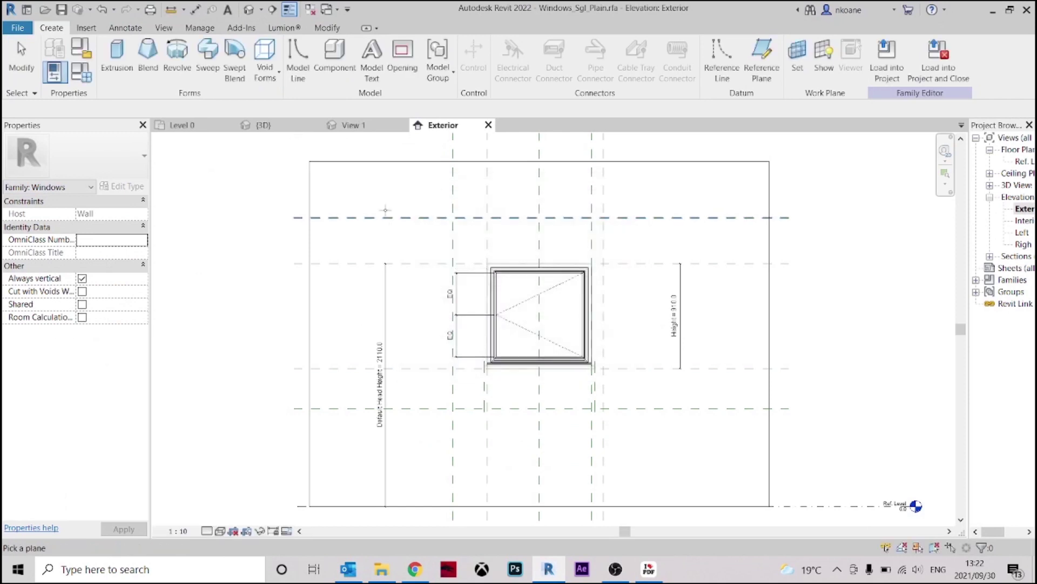
pyautogui.click(372, 162)
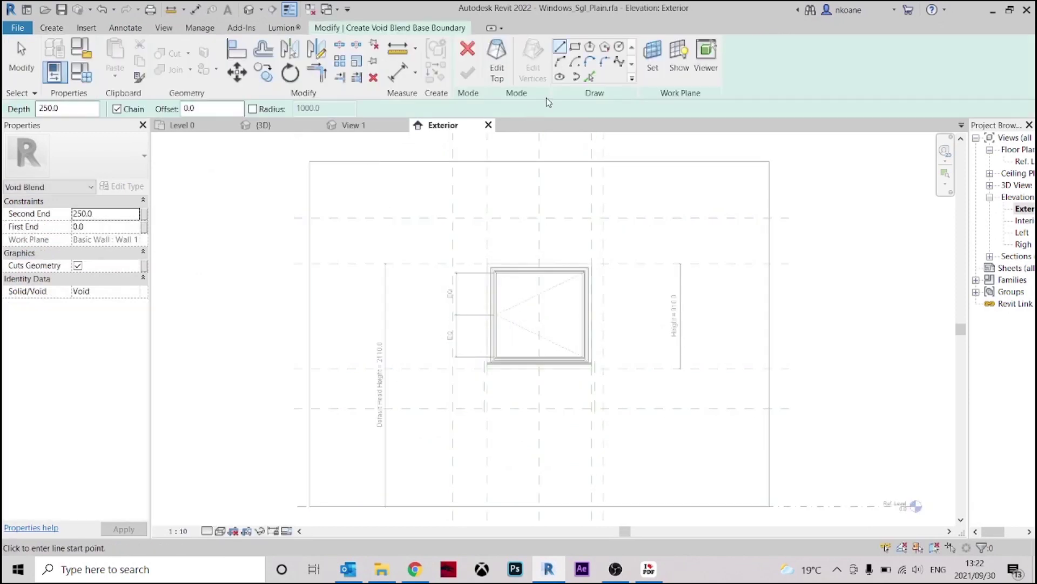
pyautogui.scroll(2, 454, 249)
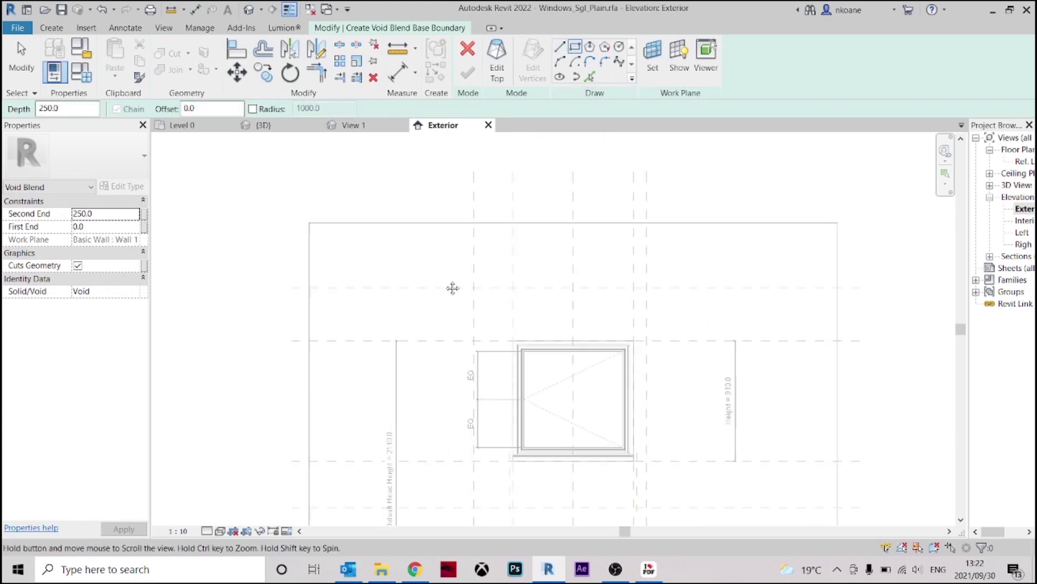
pyautogui.click(379, 311)
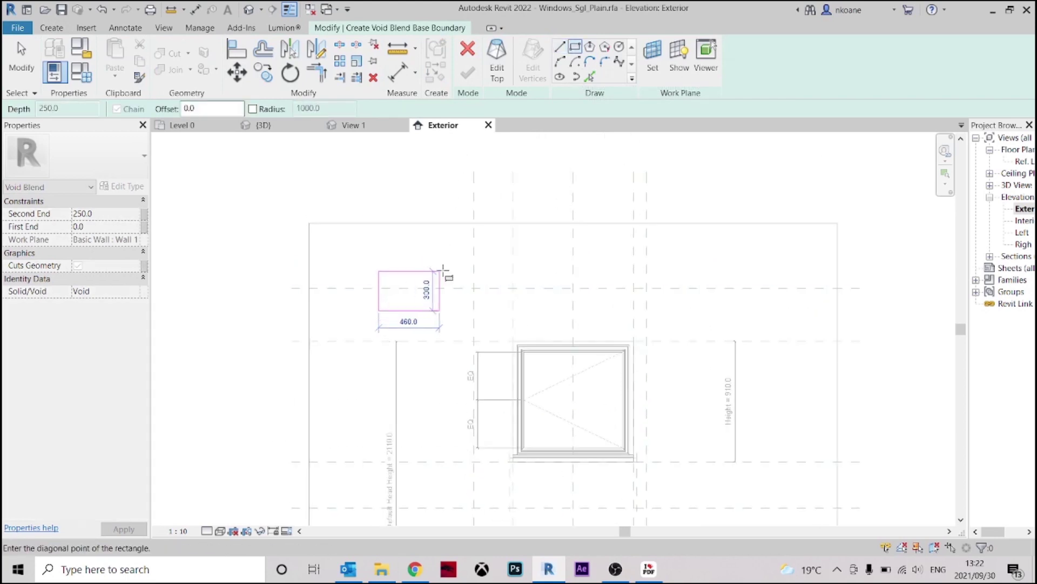
pyautogui.click(442, 268)
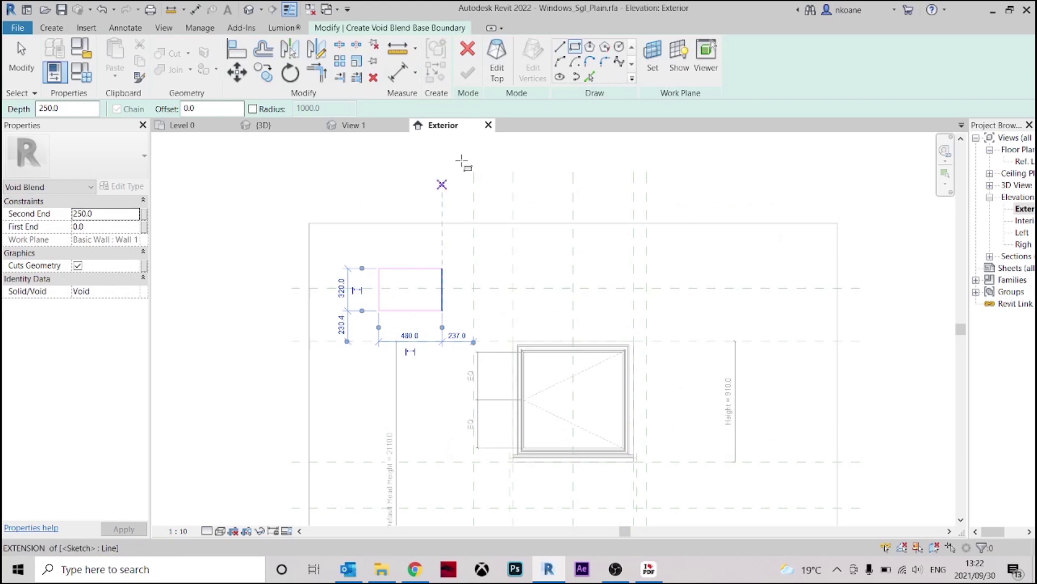
# Sketch a larger top rectangle around the base and finish the 250-deep void blend.
pyautogui.click(507, 61)
pyautogui.click(486, 251)
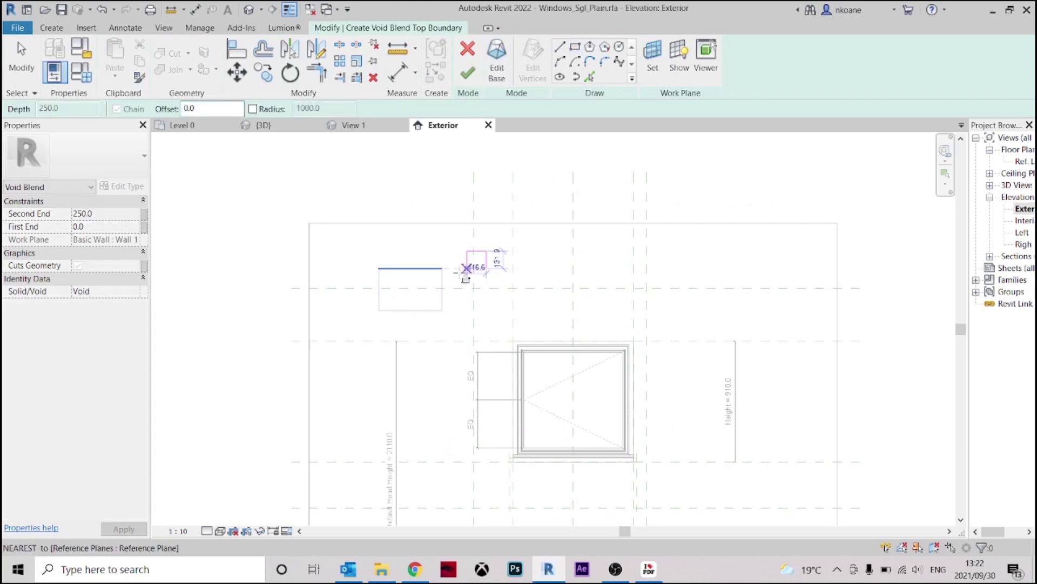
pyautogui.click(357, 325)
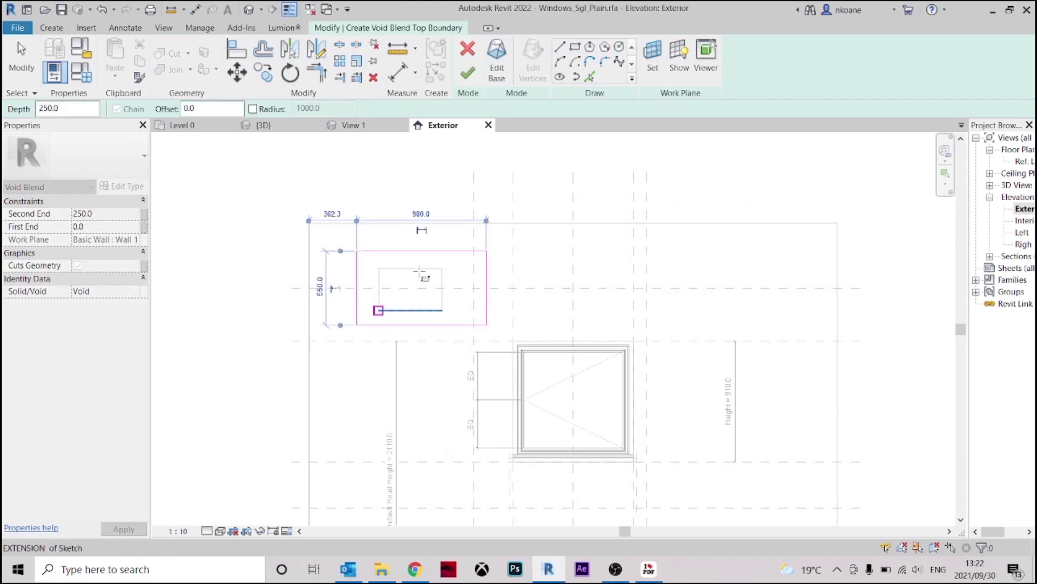
pyautogui.click(468, 73)
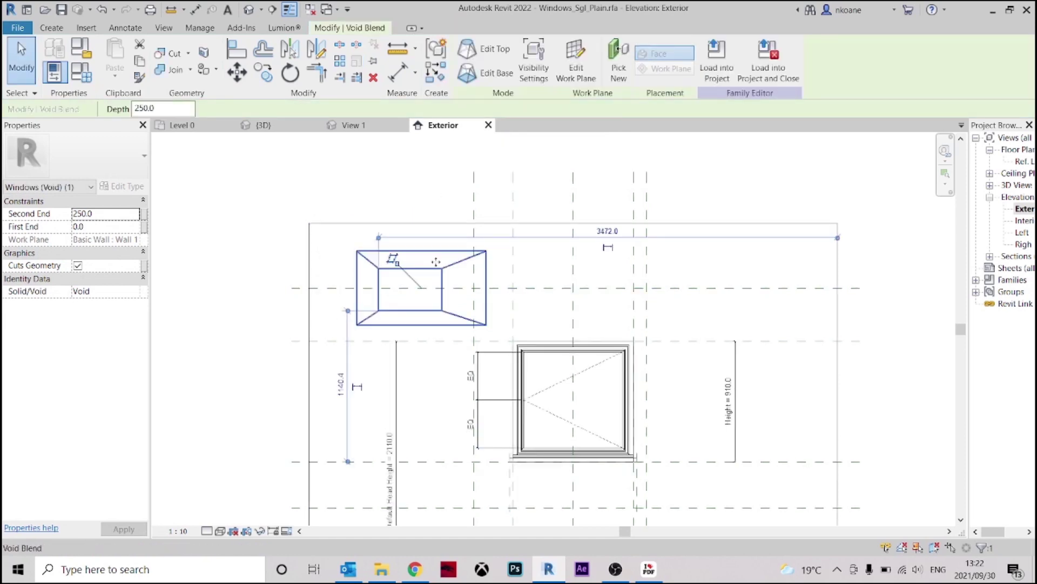
pyautogui.click(387, 198)
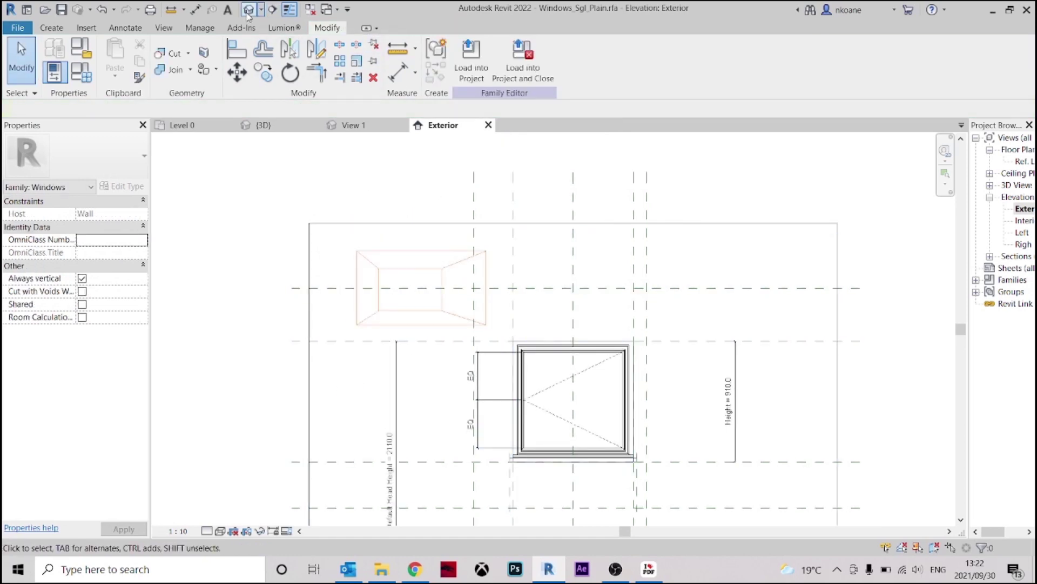
pyautogui.click(248, 11)
pyautogui.moveTo(429, 395); pyautogui.dragTo(369, 392, button='middle')
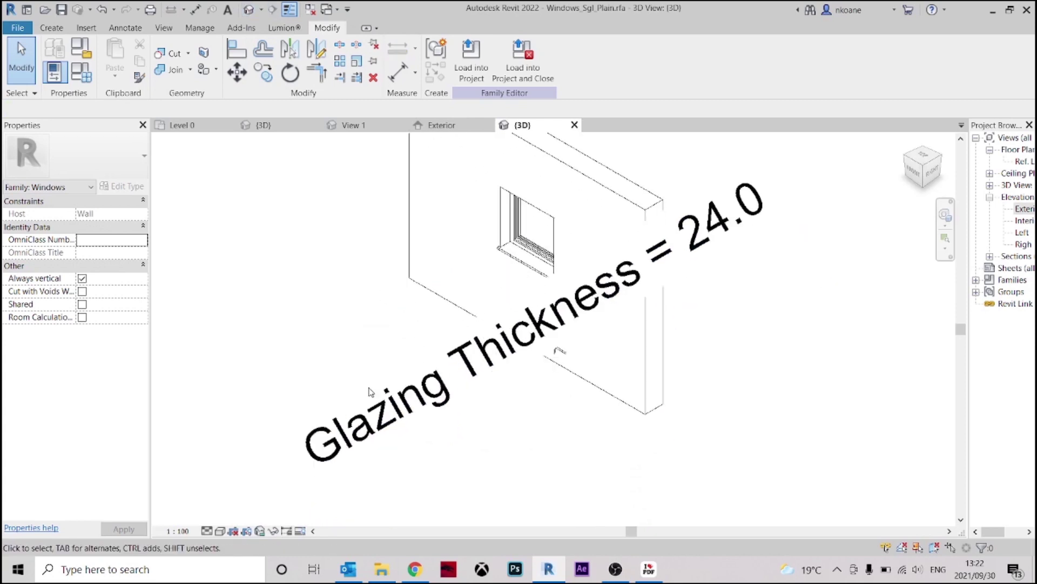
pyautogui.click(177, 531)
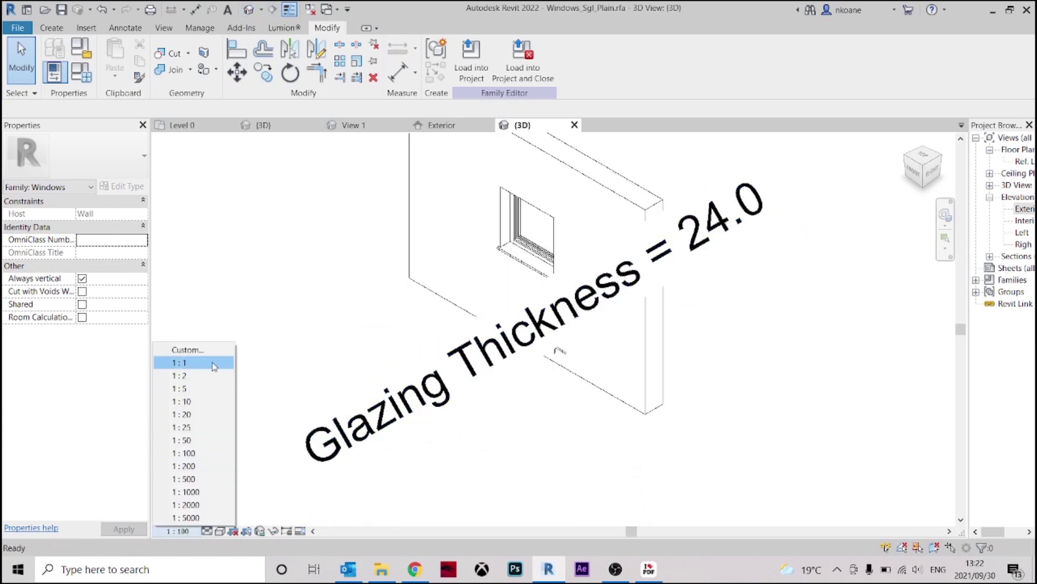
pyautogui.click(215, 363)
pyautogui.click(220, 531)
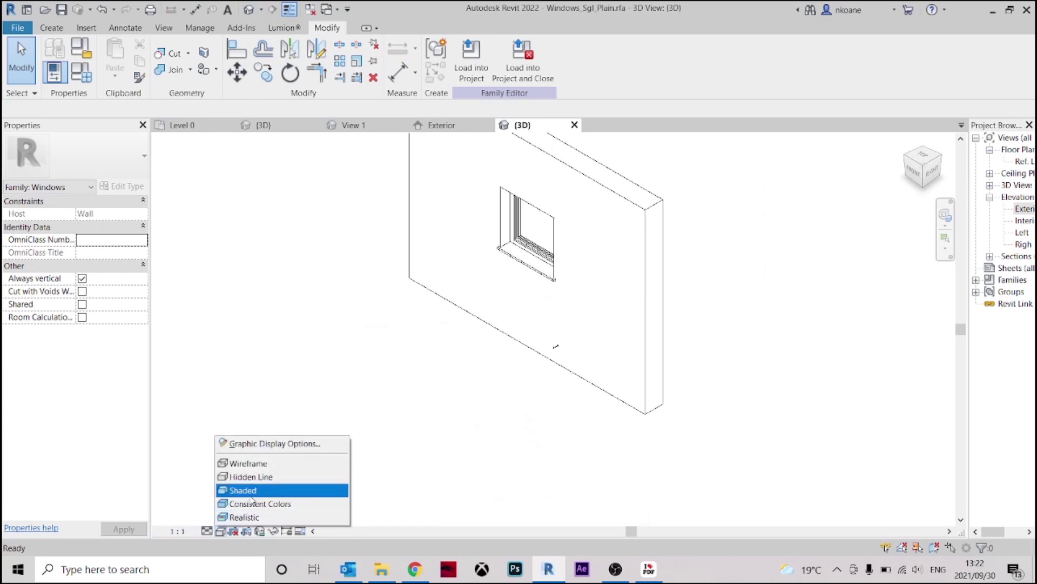
pyautogui.click(252, 490)
pyautogui.keyDown('shift'); pyautogui.moveTo(693, 376); pyautogui.dragTo(498, 231, button='middle'); pyautogui.keyUp('shift')
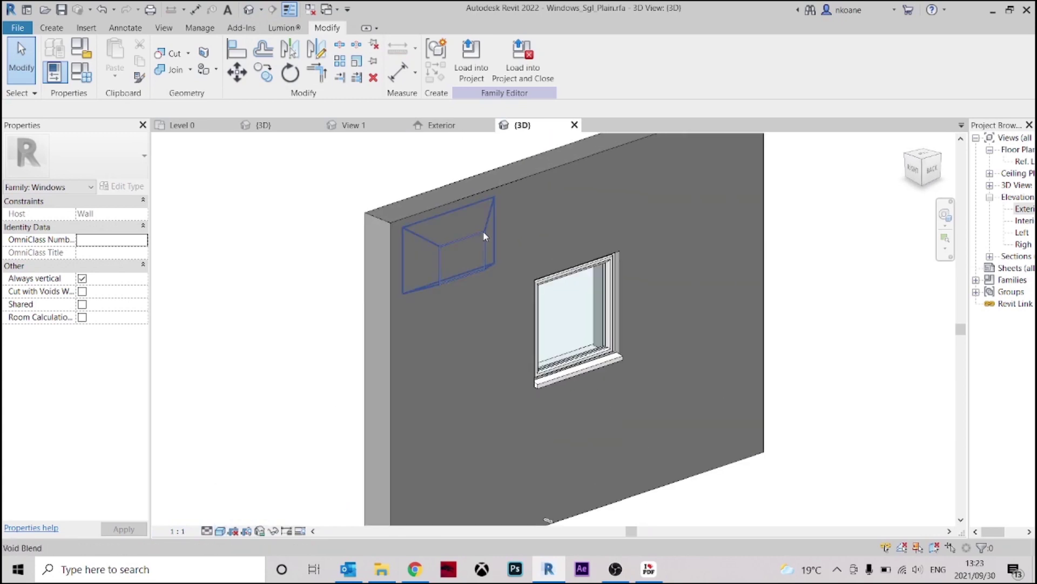
pyautogui.click(486, 232)
pyautogui.keyDown('shift'); pyautogui.moveTo(431, 348); pyautogui.dragTo(651, 390, button='middle'); pyautogui.keyUp('shift')
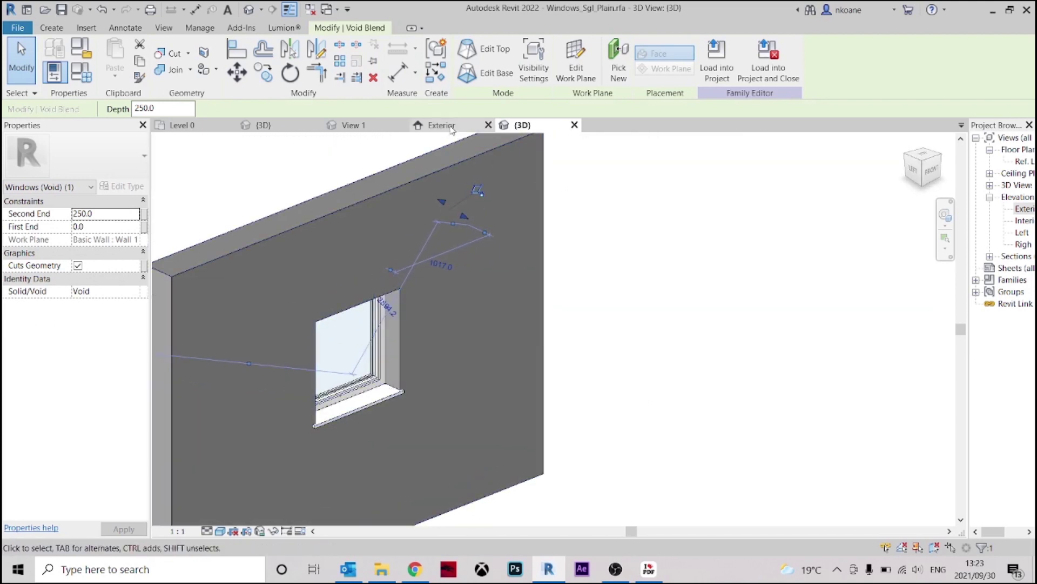
# In the Exterior elevation, drag the void blend from above-left onto the window opening.
pyautogui.click(452, 126)
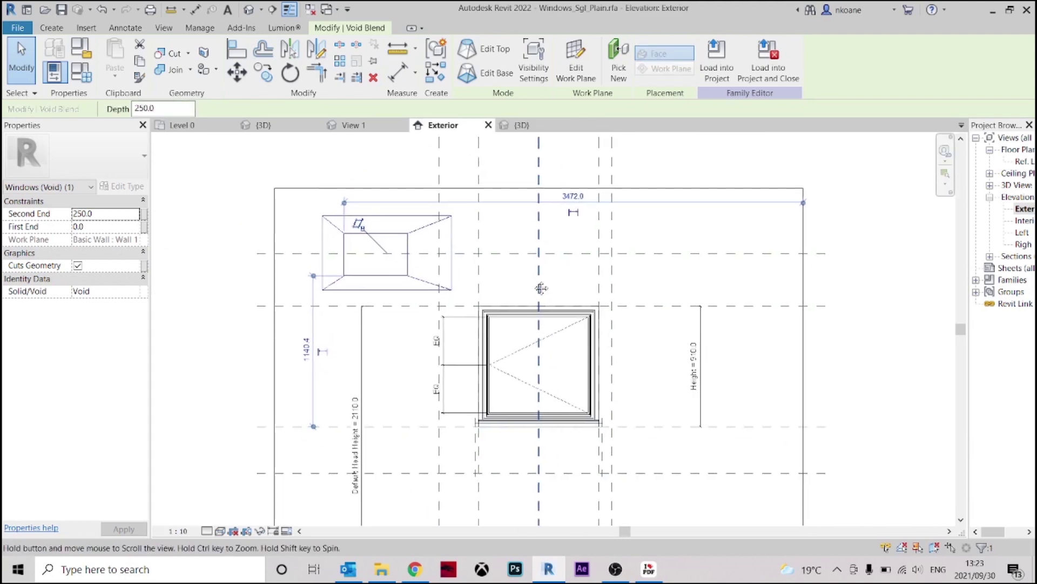
pyautogui.click(508, 284)
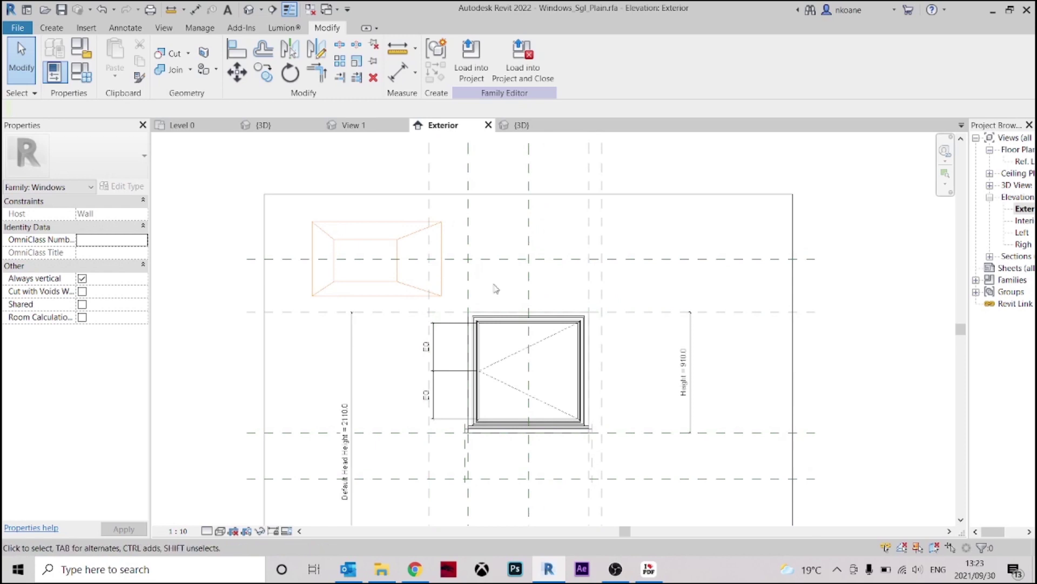
pyautogui.moveTo(493, 288); pyautogui.dragTo(478, 290, button='middle')
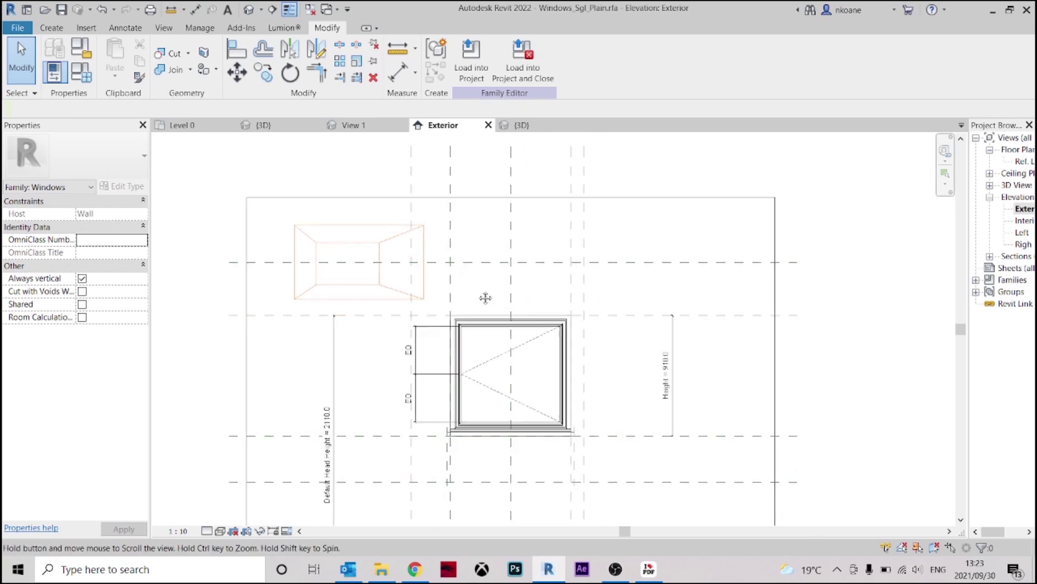
pyautogui.click(385, 238)
pyautogui.moveTo(379, 241); pyautogui.dragTo(426, 277)
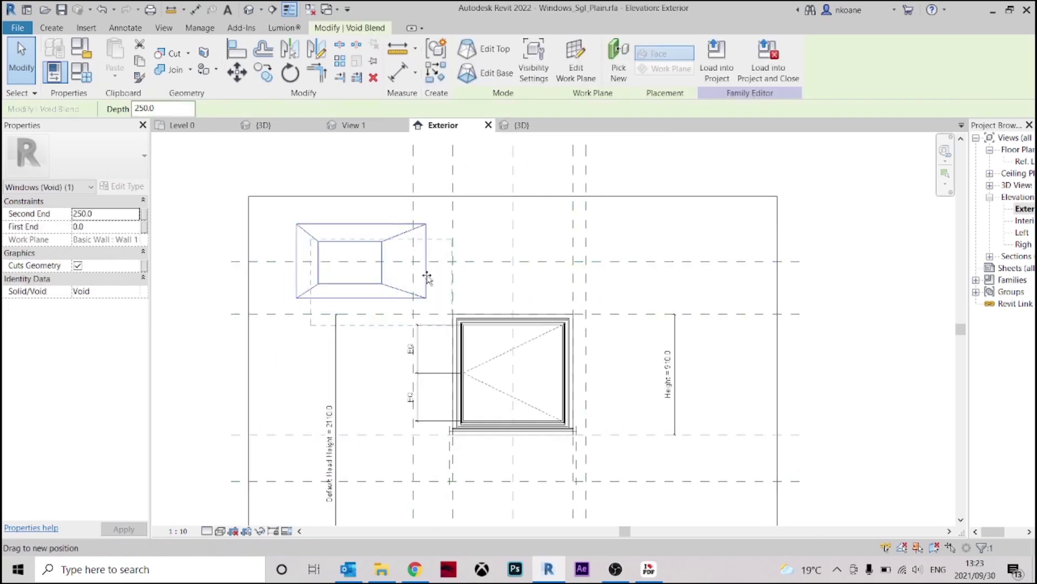
pyautogui.moveTo(522, 323); pyautogui.dragTo(522, 322)
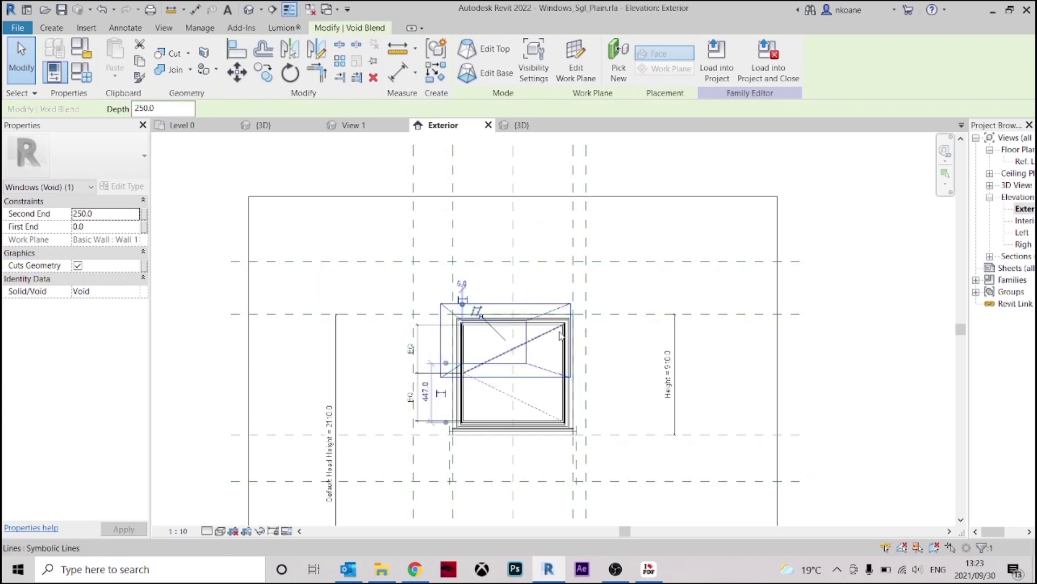
# Check the moved void blend against the window in the 3D view.
pyautogui.click(519, 125)
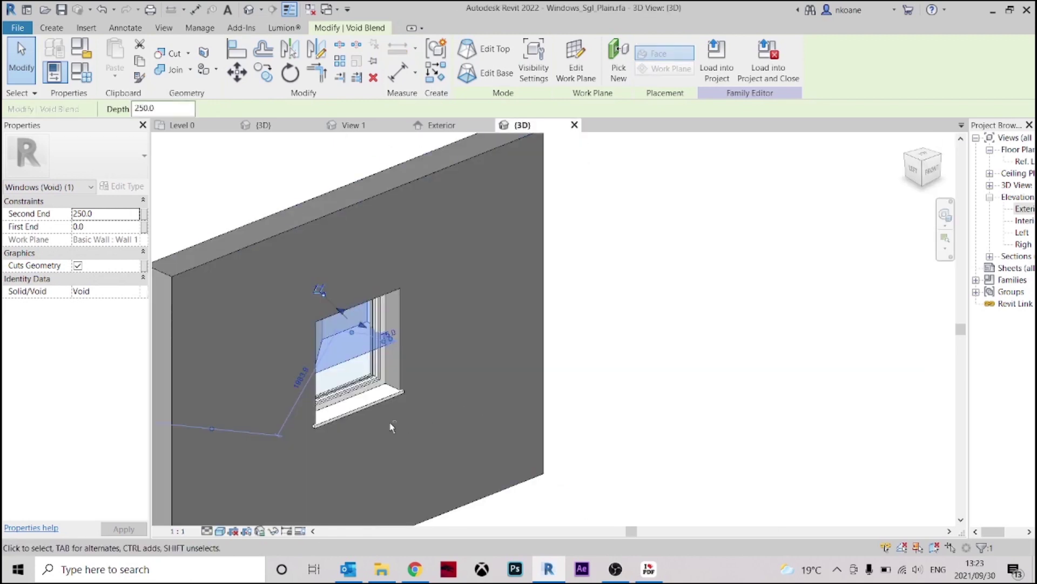
pyautogui.keyDown('shift'); pyautogui.moveTo(393, 423); pyautogui.dragTo(417, 377, button='middle'); pyautogui.keyUp('shift')
pyautogui.click(573, 419)
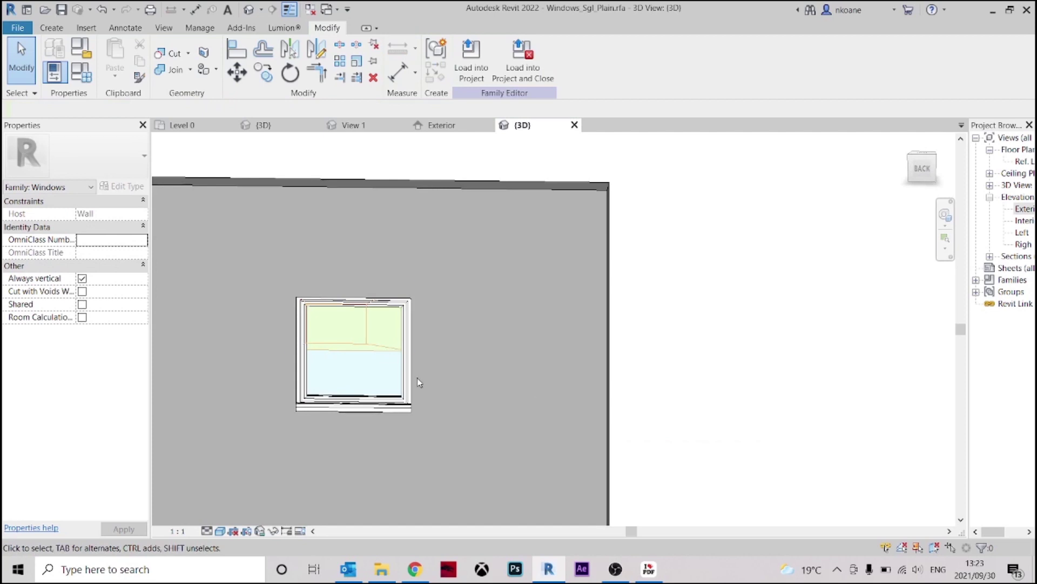
pyautogui.click(379, 343)
pyautogui.press('Escape')
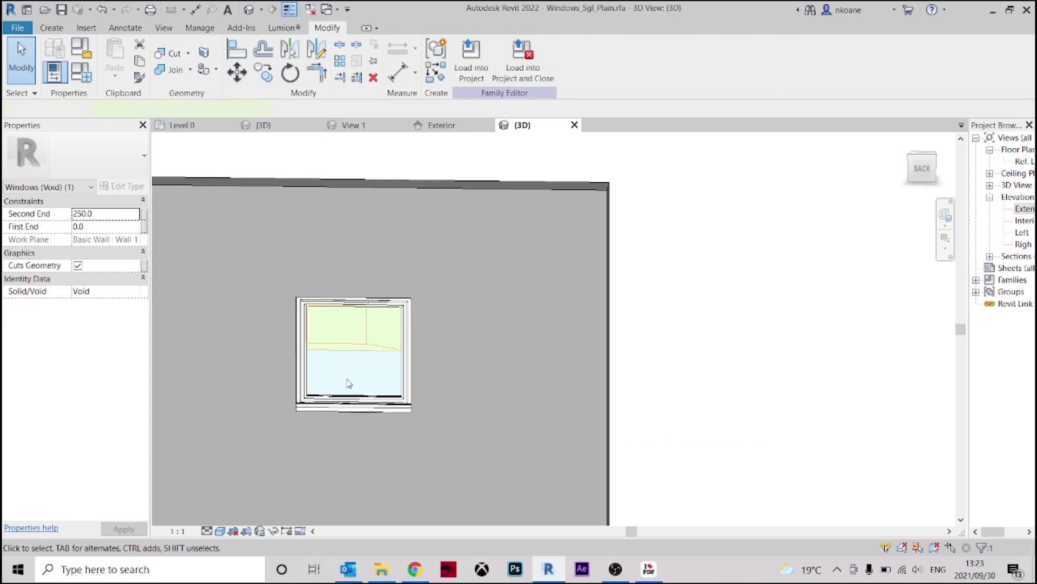
# Undo the move so the void blend returns above-left of the window.
pyautogui.keyDown('shift'); pyautogui.moveTo(349, 383); pyautogui.dragTo(358, 352, button='middle'); pyautogui.keyUp('shift')
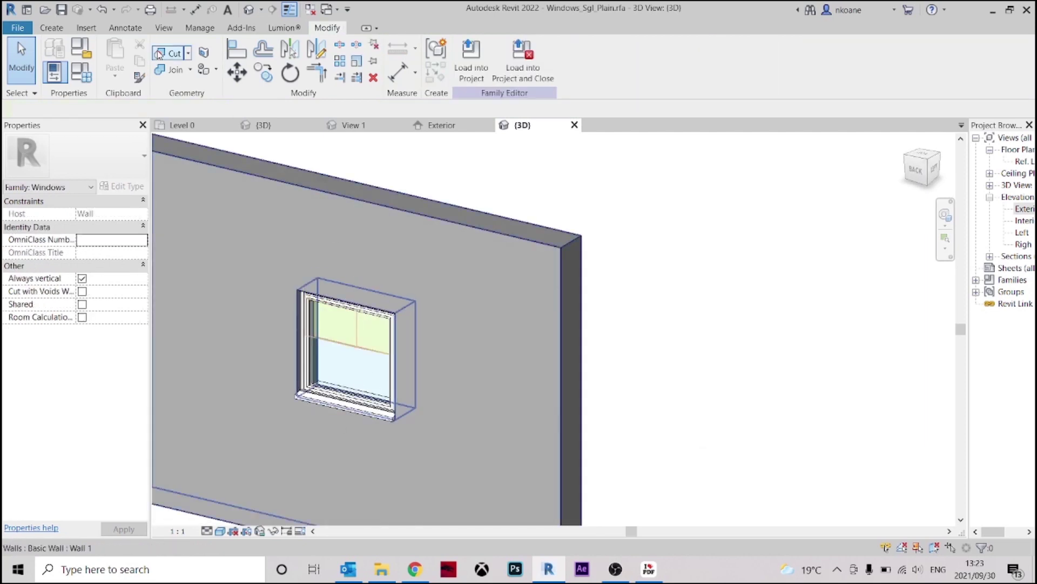
pyautogui.click(102, 10)
pyautogui.keyDown('shift'); pyautogui.moveTo(537, 323); pyautogui.dragTo(384, 331, button='middle'); pyautogui.keyUp('shift')
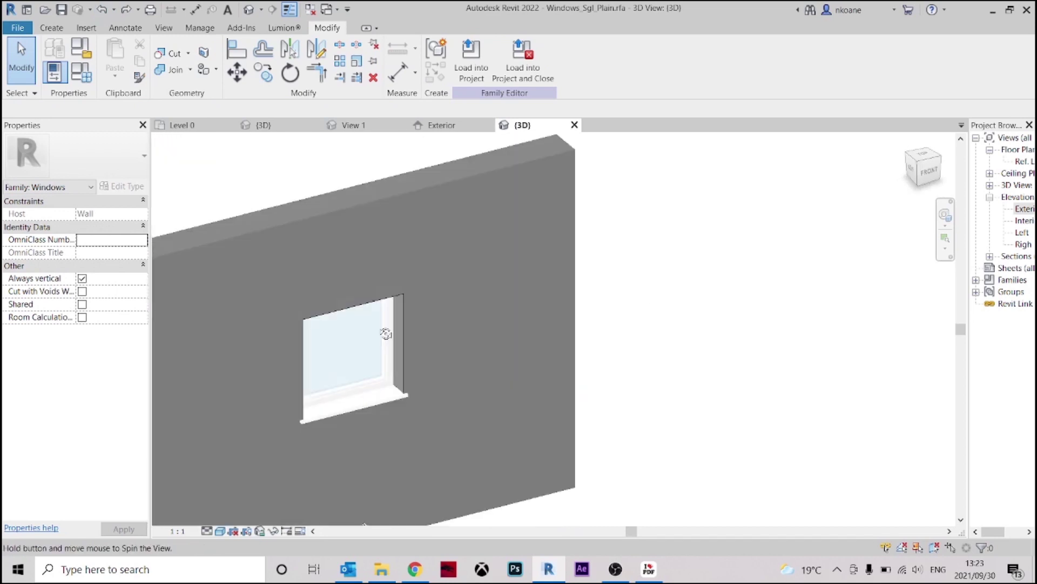
# Delete the wall's opening cut at the window and orbit to check the wall.
pyautogui.click(406, 310)
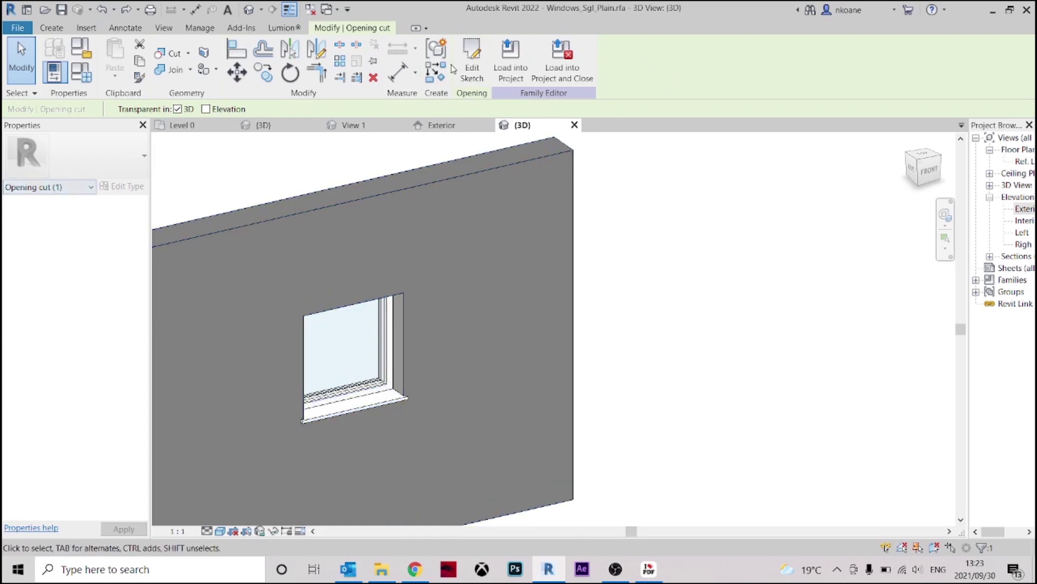
pyautogui.click(374, 77)
pyautogui.scroll(-3, 436, 251)
pyautogui.keyDown('shift'); pyautogui.moveTo(409, 288); pyautogui.dragTo(532, 316, button='middle'); pyautogui.keyUp('shift')
pyautogui.keyDown('shift'); pyautogui.moveTo(539, 362); pyautogui.dragTo(301, 354, button='middle'); pyautogui.keyUp('shift')
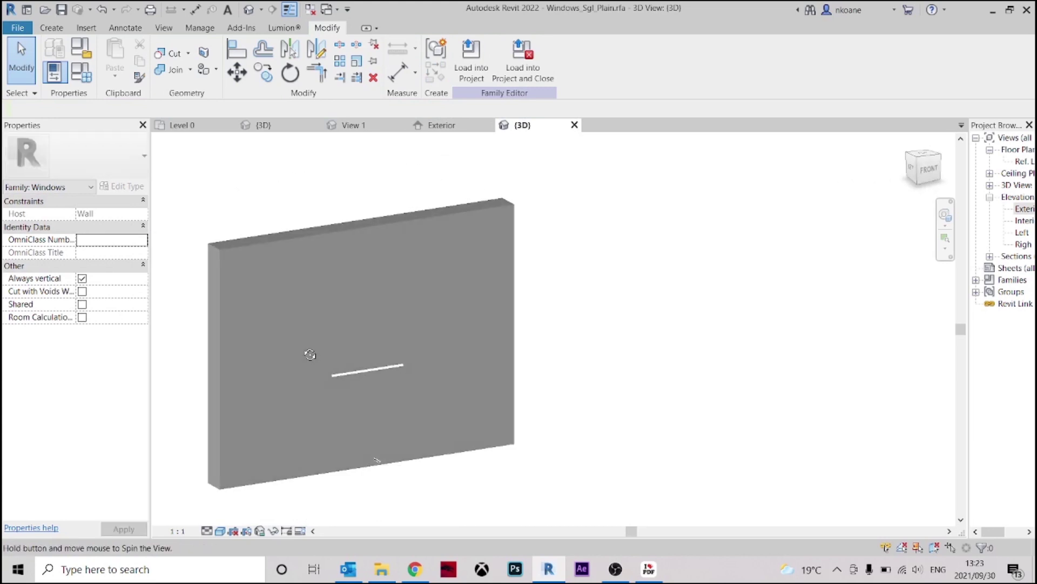
# Replace the void blend's base with a rectangle on the 910 × 910 window frame.
pyautogui.click(442, 125)
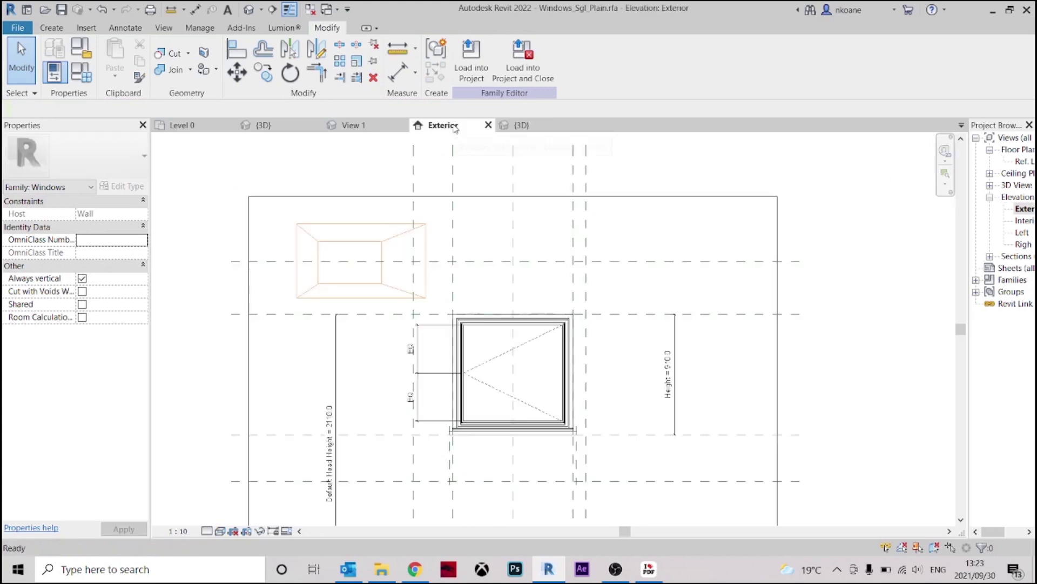
pyautogui.moveTo(469, 309); pyautogui.dragTo(451, 259, button='middle')
pyautogui.click(363, 208)
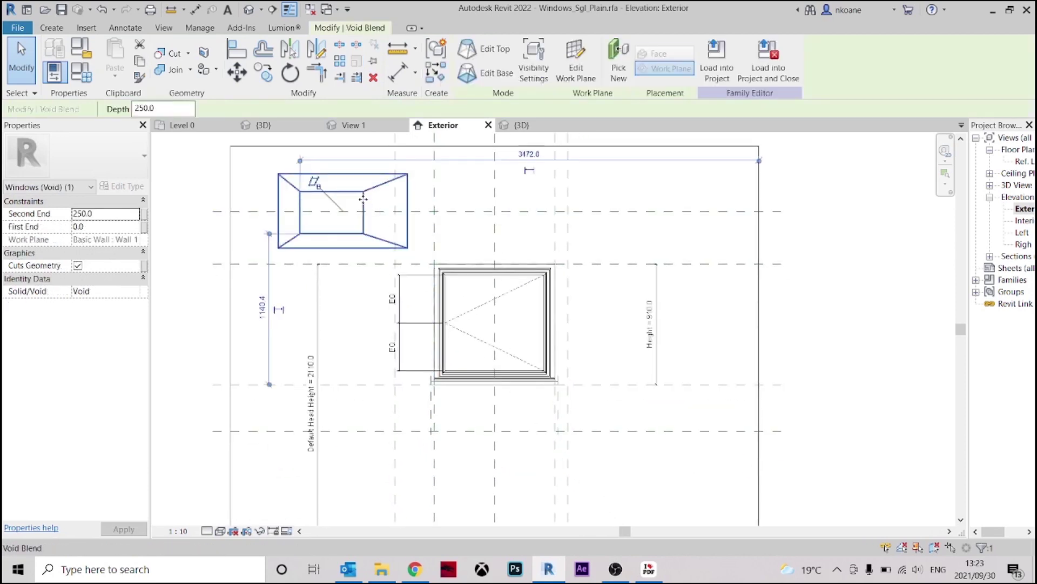
pyautogui.click(493, 73)
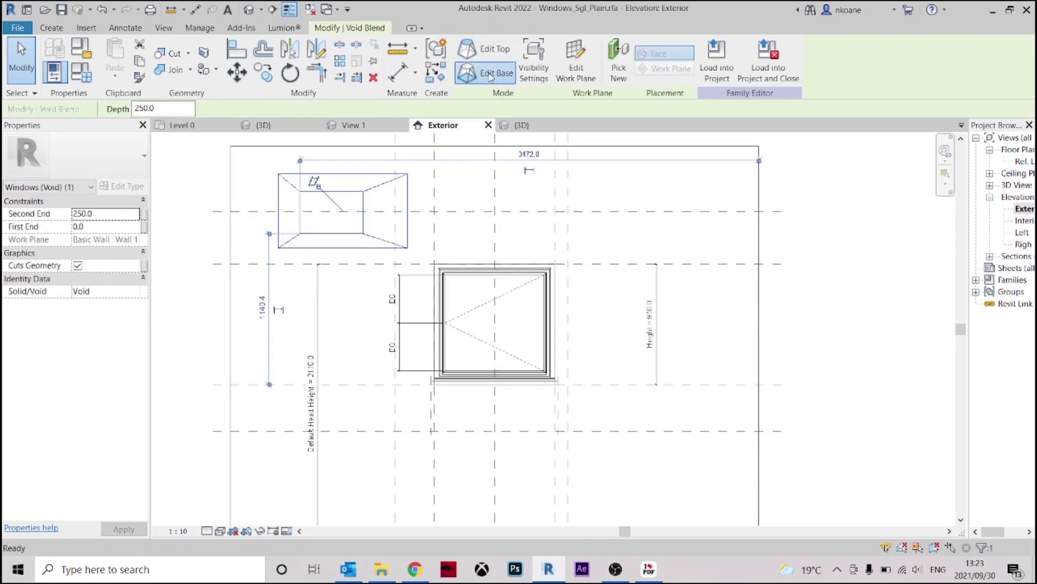
pyautogui.moveTo(283, 156); pyautogui.dragTo(377, 239)
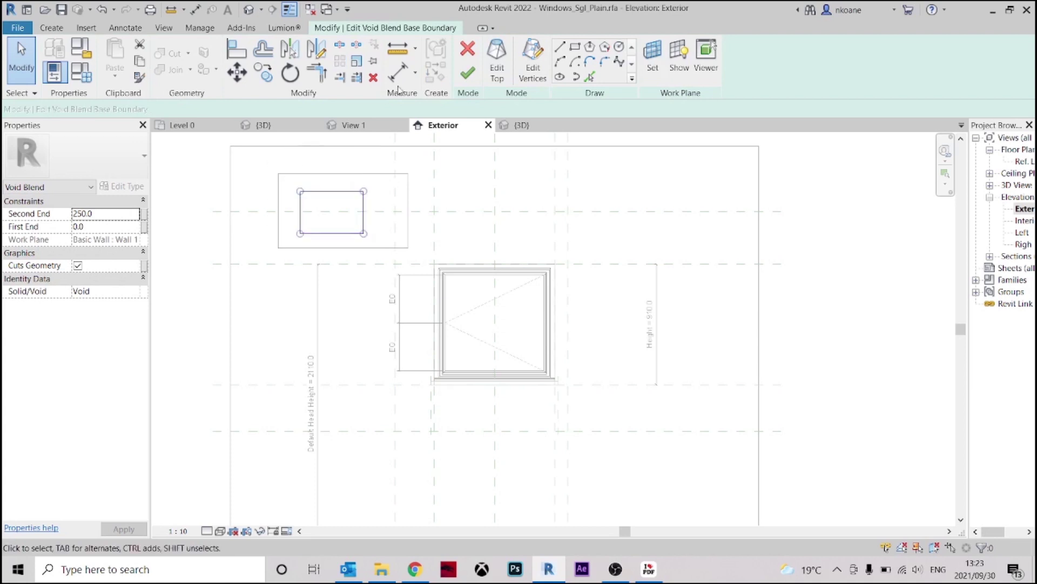
pyautogui.press('Delete')
pyautogui.click(576, 48)
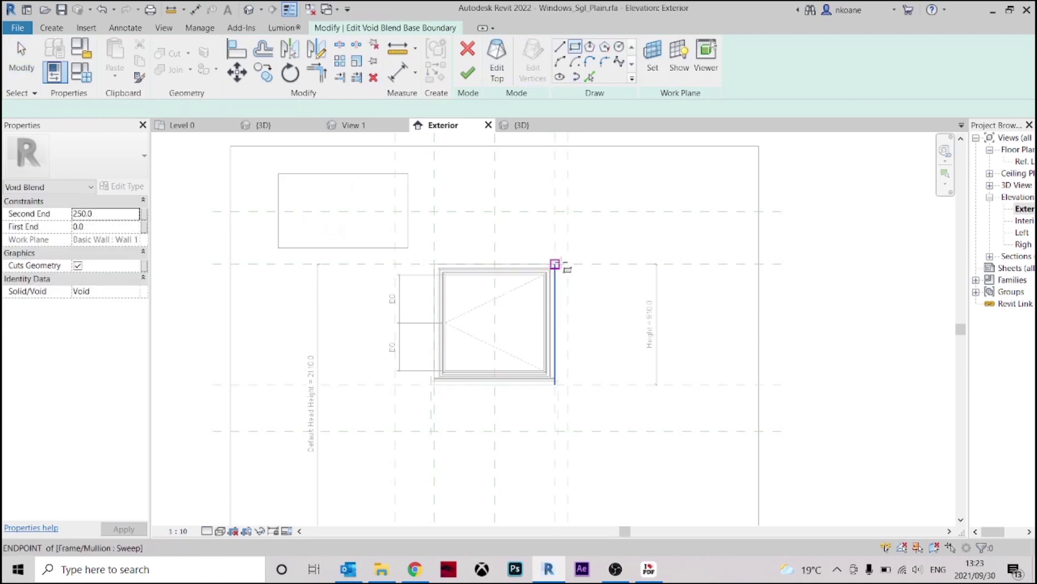
pyautogui.click(555, 264)
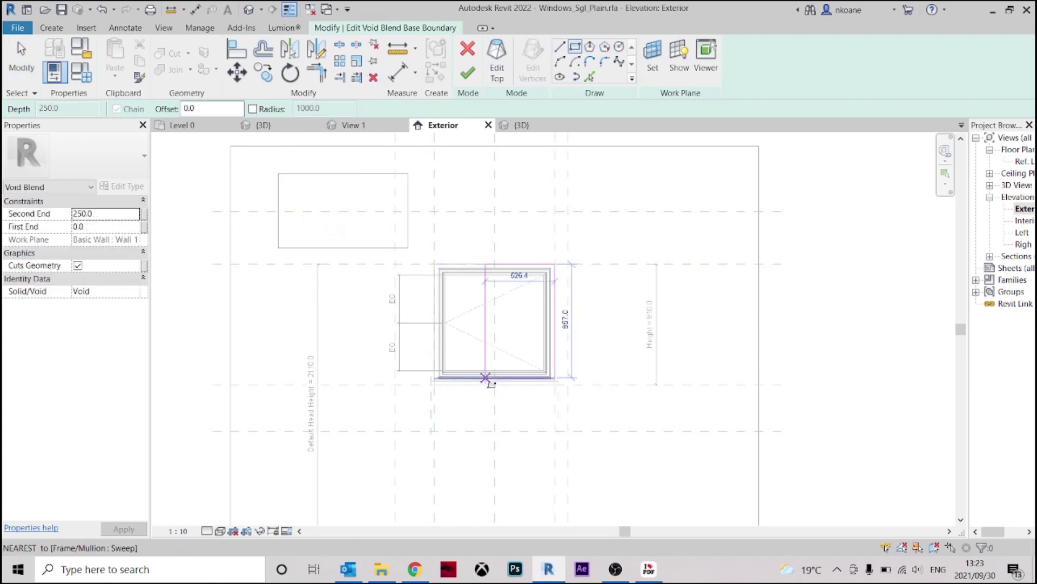
pyautogui.click(435, 385)
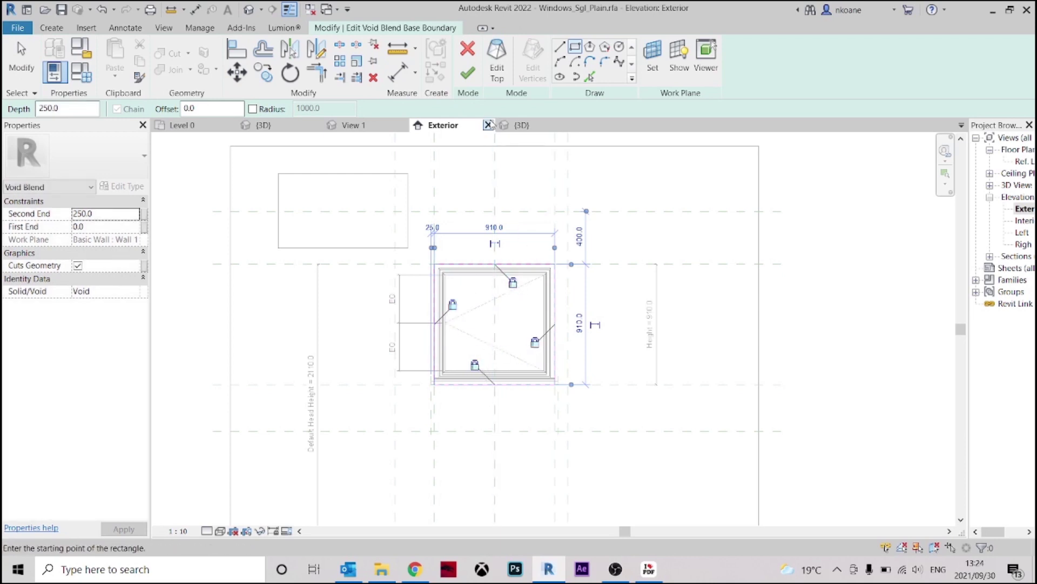
# Redraw the top as a wider rectangle on the reference plane intersections and finish the blend.
pyautogui.click(497, 63)
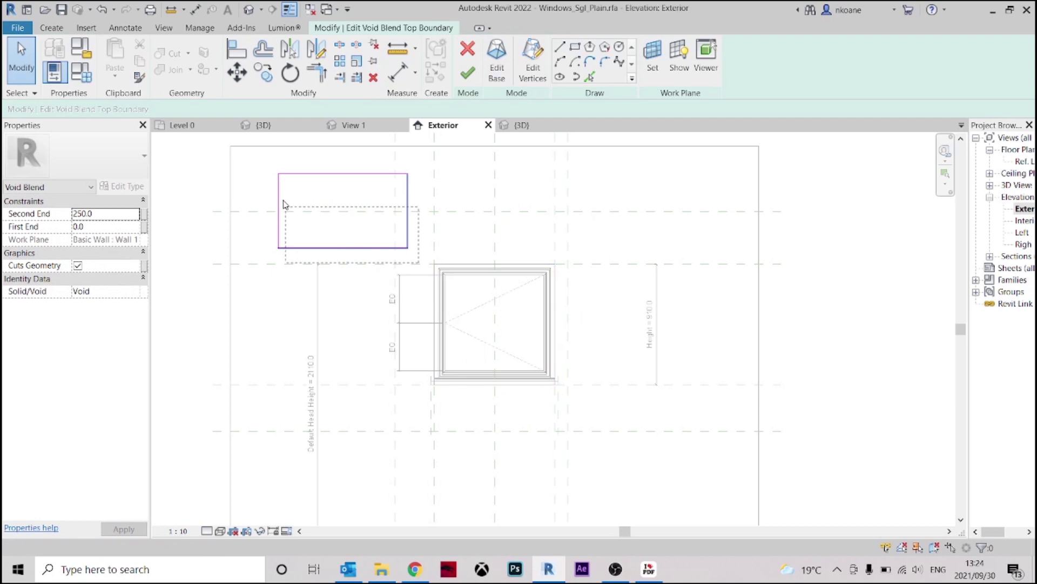
pyautogui.moveTo(265, 162); pyautogui.dragTo(266, 163)
pyautogui.press('Delete')
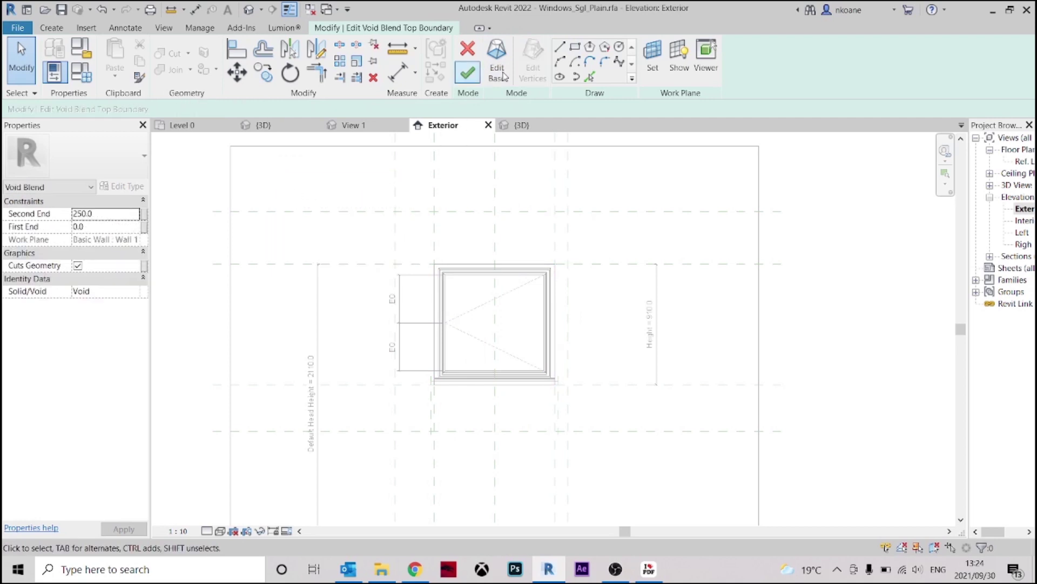
pyautogui.click(576, 47)
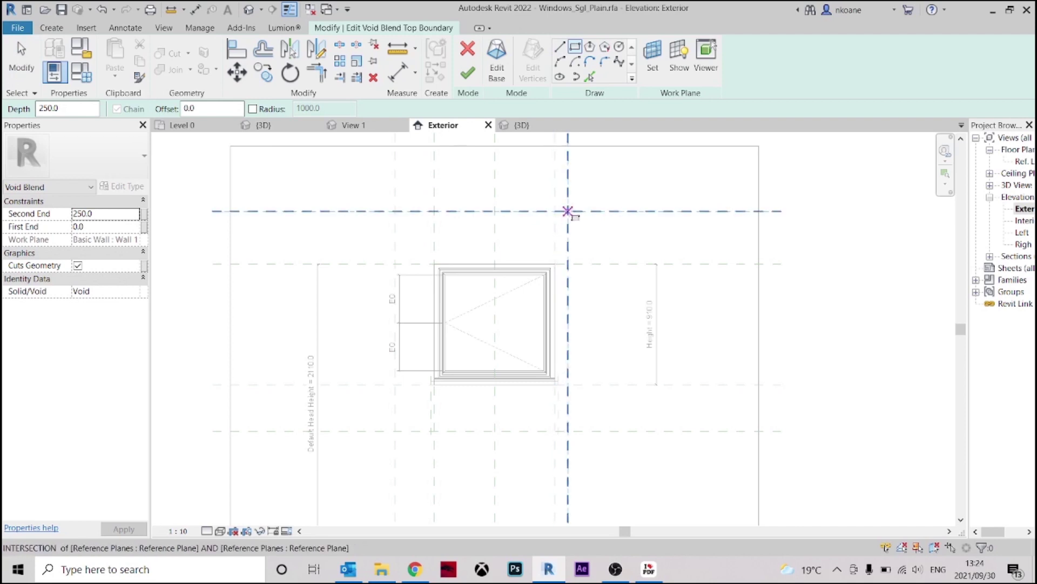
pyautogui.click(568, 211)
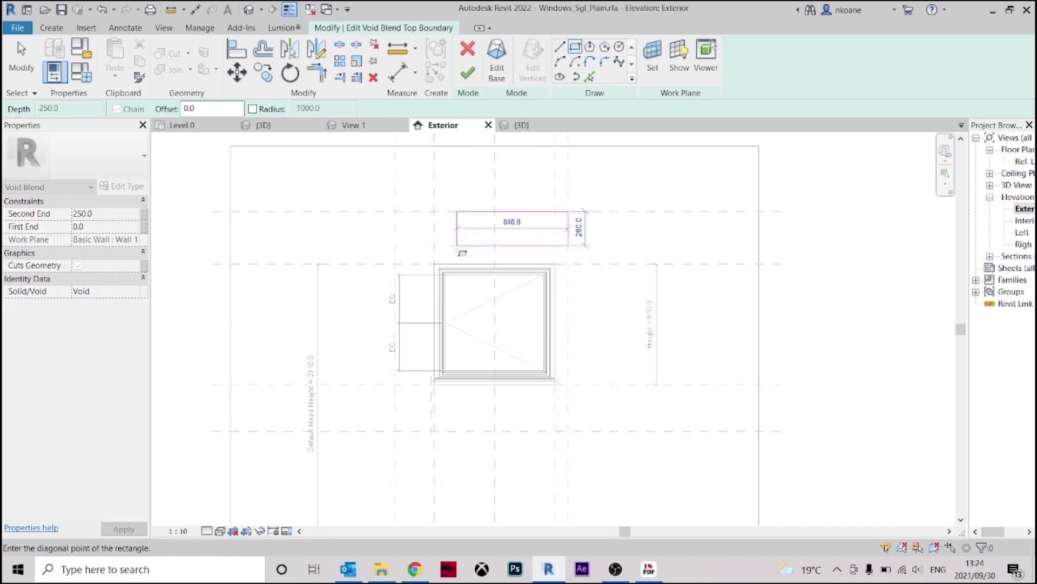
pyautogui.click(395, 431)
pyautogui.moveTo(657, 352); pyautogui.dragTo(633, 366, button='middle')
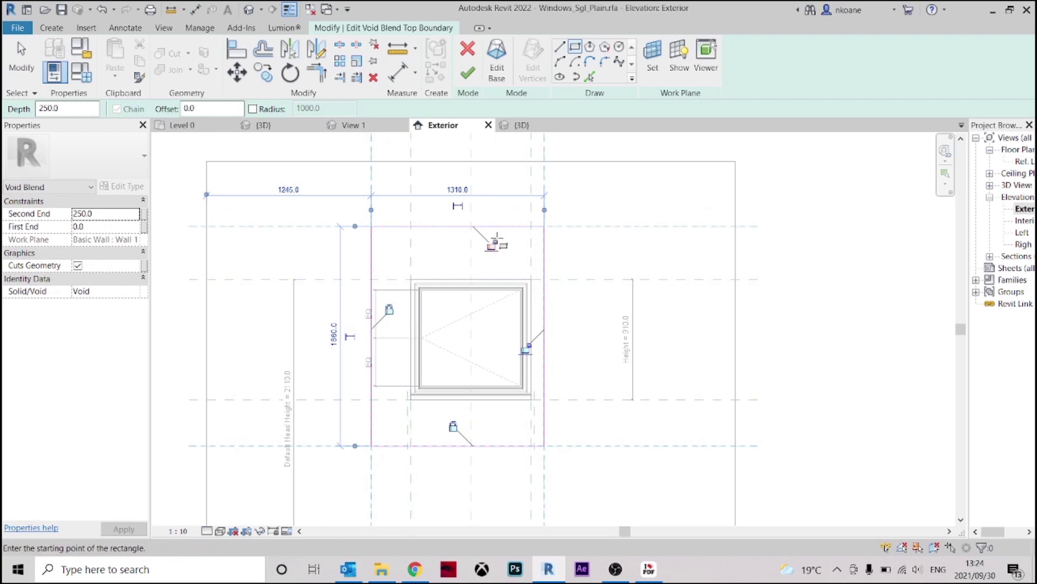
pyautogui.click(468, 74)
# Orbit the family's default 3D view from the side back to an isometric view of the wall.
pyautogui.click(625, 190)
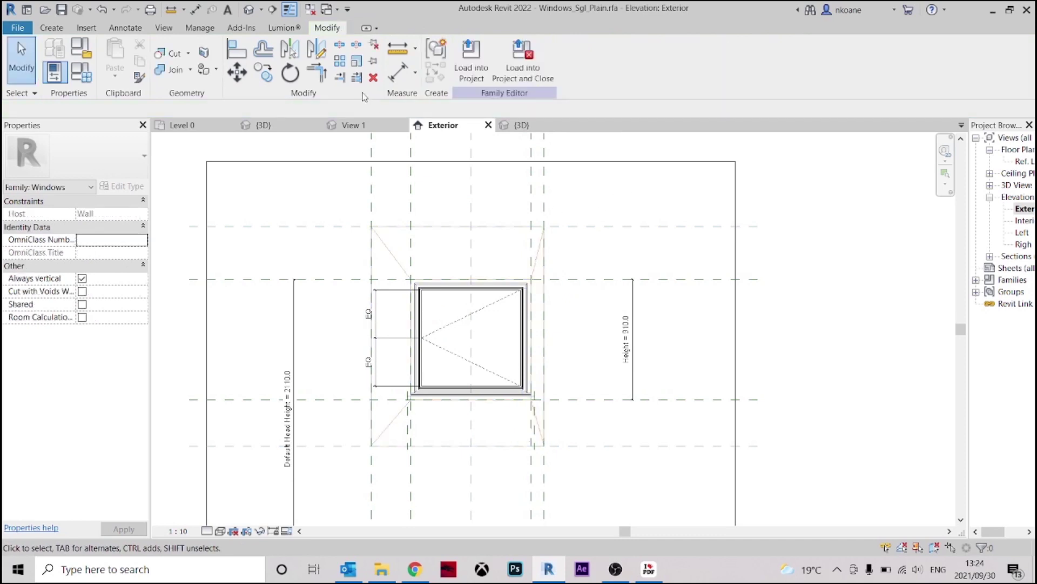
pyautogui.click(249, 10)
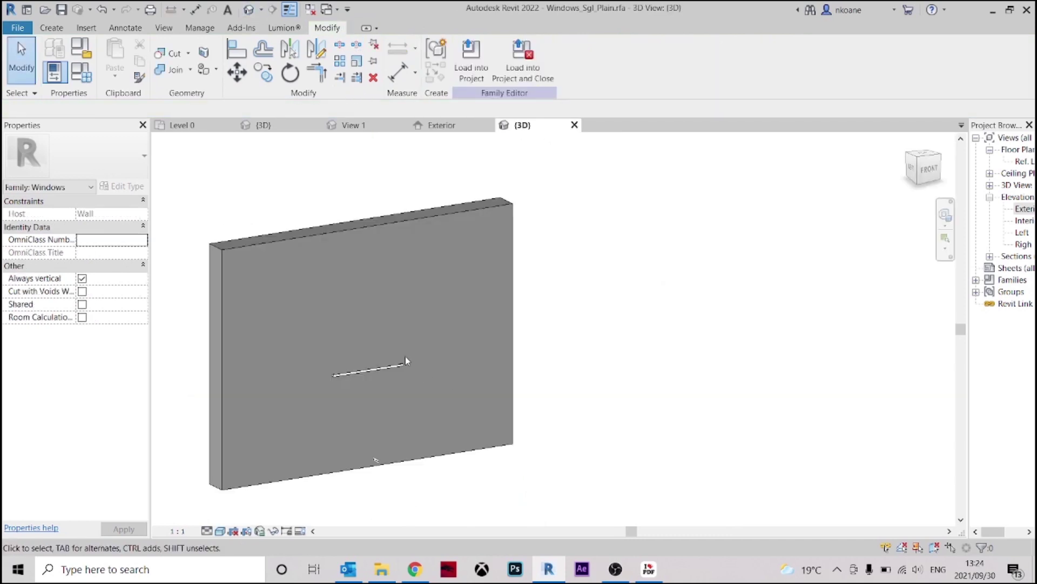
pyautogui.keyDown('shift'); pyautogui.moveTo(405, 360); pyautogui.dragTo(606, 405, button='middle'); pyautogui.keyUp('shift')
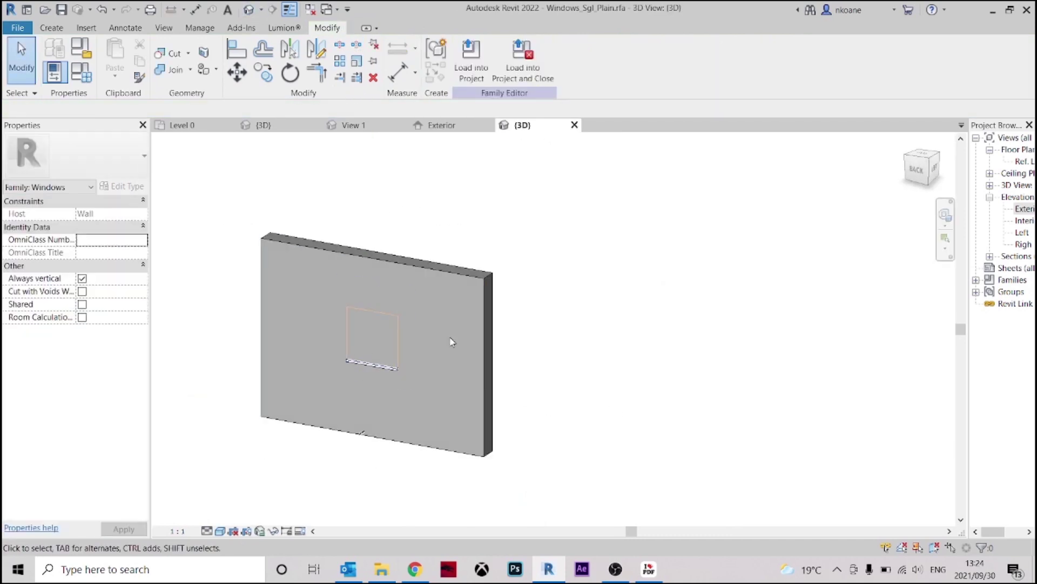
pyautogui.keyDown('shift'); pyautogui.moveTo(451, 342); pyautogui.dragTo(387, 325, button='middle'); pyautogui.keyUp('shift')
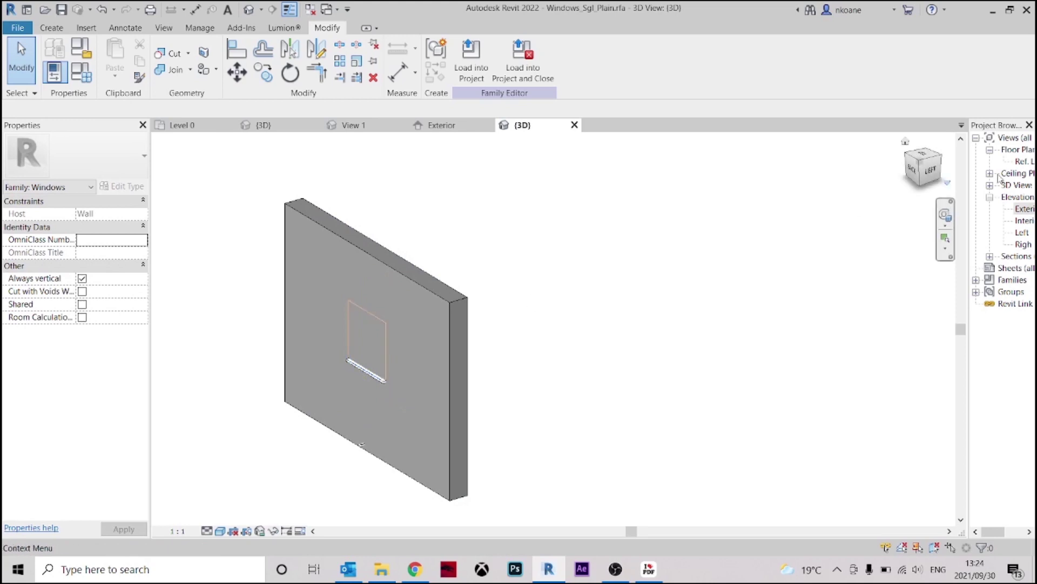
# In the Ref. Level plan, stretch the void blend to the wall faces: First End 133, Second End 300.
pyautogui.doubleClick(1026, 161)
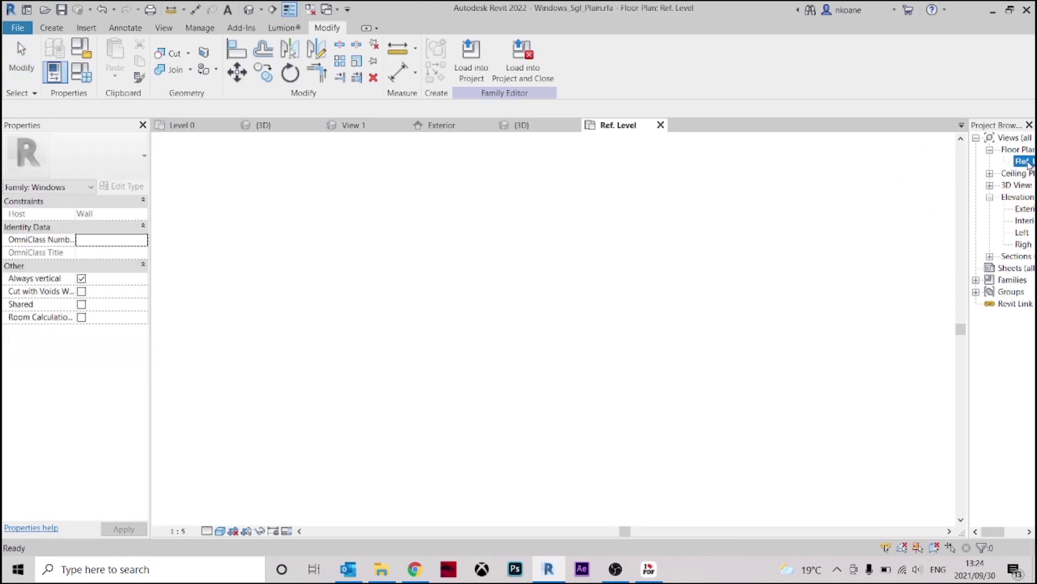
pyautogui.scroll(5, 553, 415)
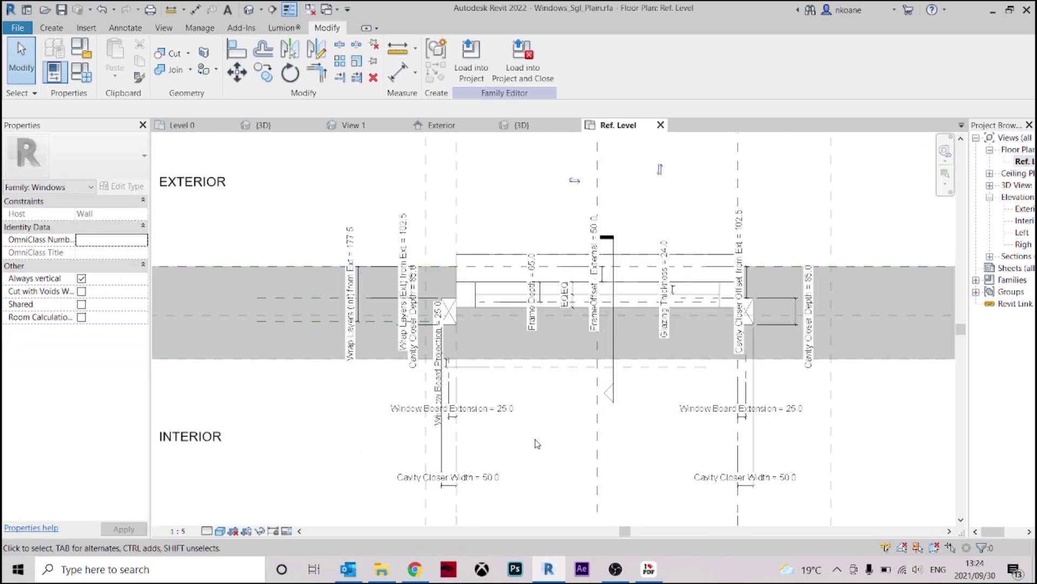
pyautogui.click(546, 344)
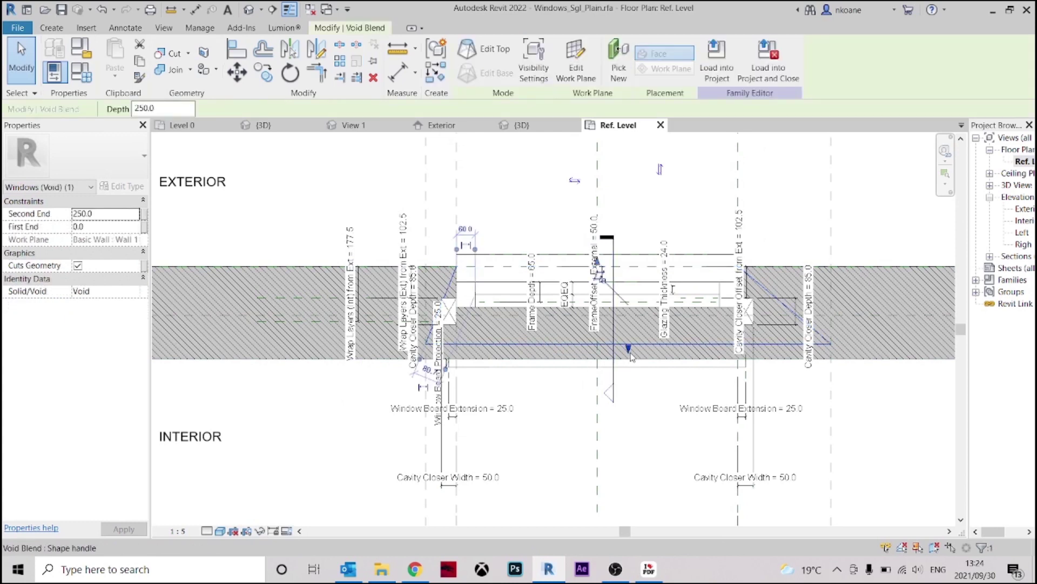
pyautogui.moveTo(629, 351); pyautogui.dragTo(629, 363)
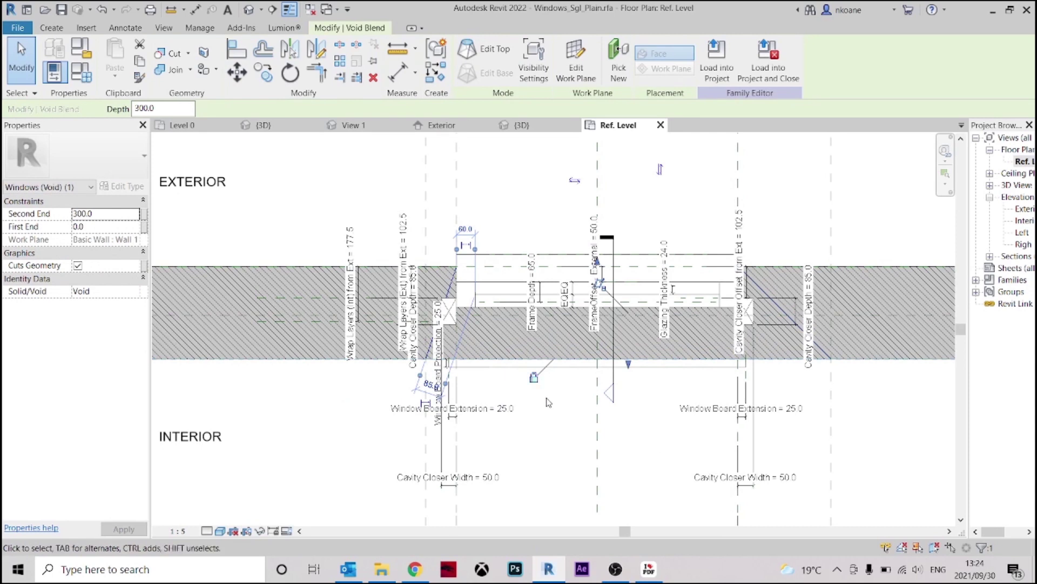
pyautogui.scroll(3, 600, 266)
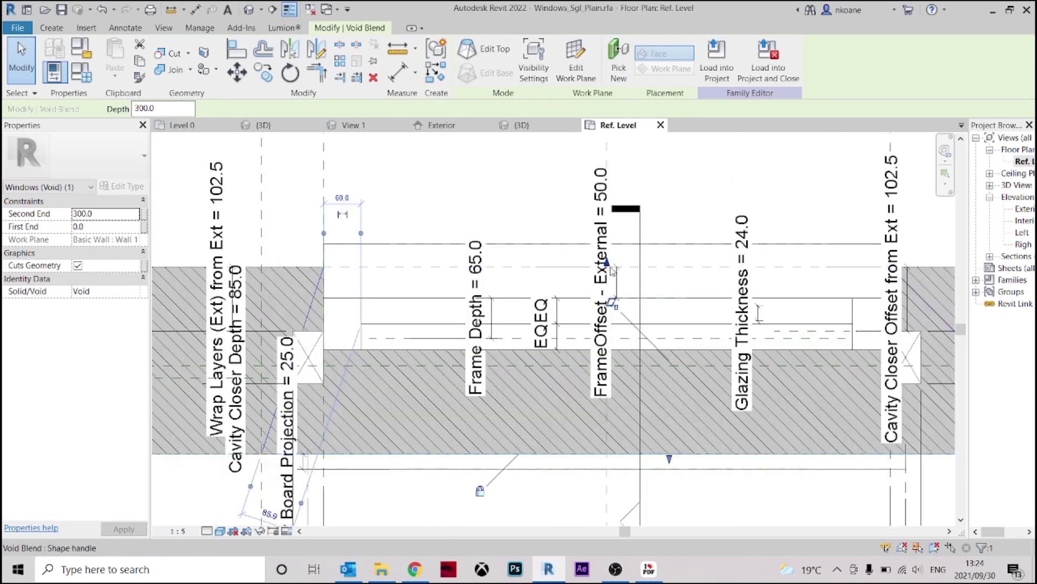
pyautogui.moveTo(611, 269); pyautogui.dragTo(605, 348)
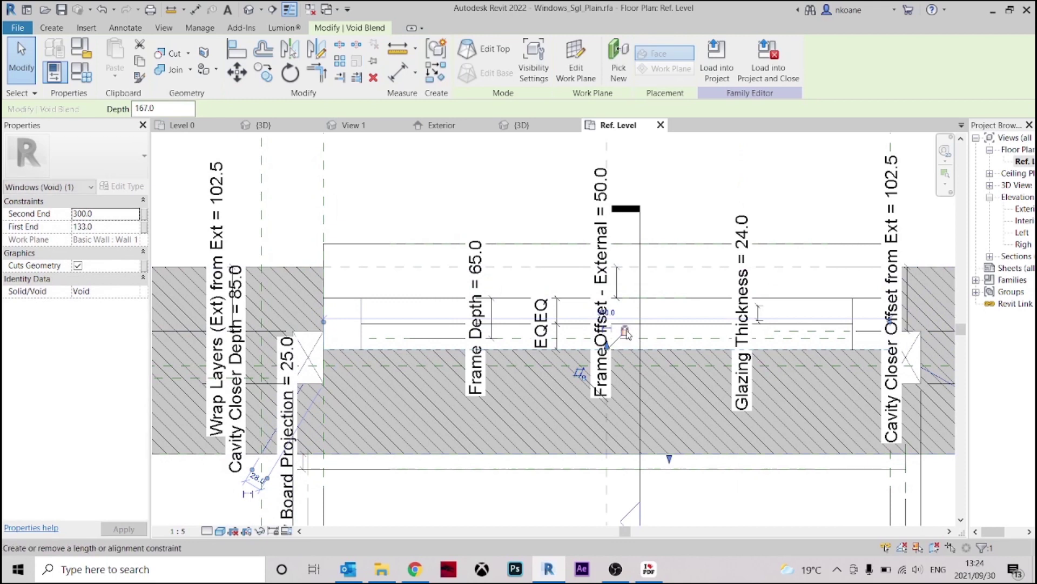
# Inspect the wall and window outline in 3D and the Exterior and Interior elevations, ending in 3D.
pyautogui.click(544, 129)
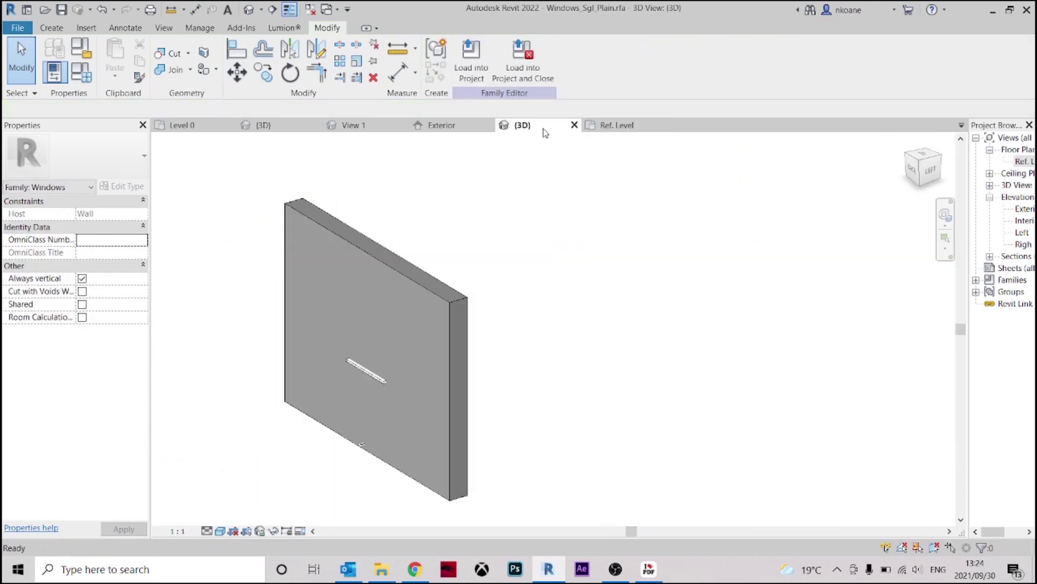
pyautogui.keyDown('shift'); pyautogui.moveTo(613, 393); pyautogui.dragTo(438, 416, button='middle'); pyautogui.keyUp('shift')
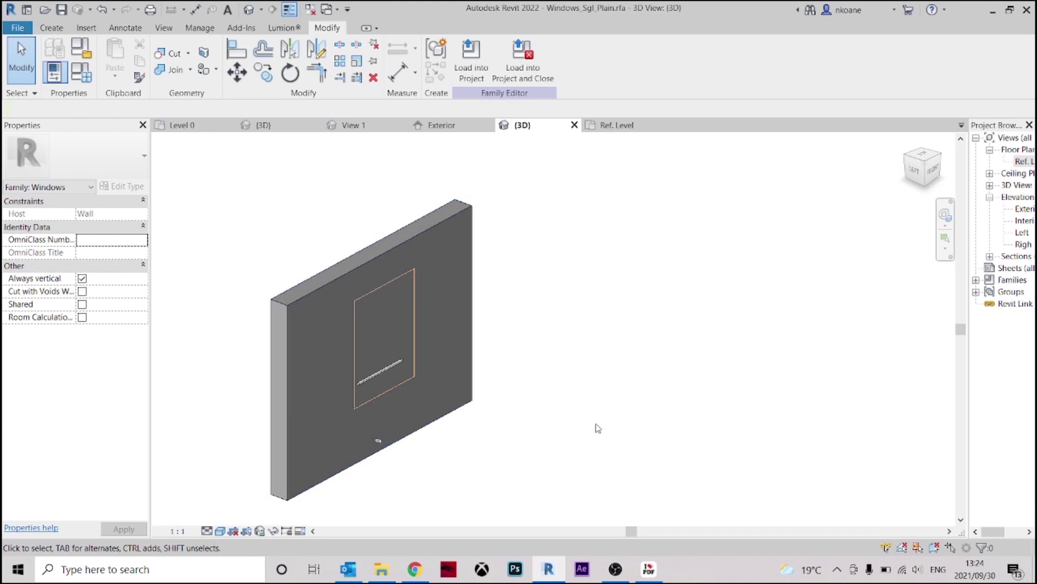
pyautogui.moveTo(598, 426)
pyautogui.keyDown('shift'); pyautogui.mouseDown(button='middle')
pyautogui.moveTo(518, 385)
pyautogui.moveTo(642, 435)
pyautogui.moveTo(757, 362)
pyautogui.moveTo(724, 403)
pyautogui.moveTo(621, 396)
pyautogui.moveTo(649, 464)
pyautogui.moveTo(681, 486)
pyautogui.moveTo(502, 326)
pyautogui.mouseUp(button='middle'); pyautogui.keyUp('shift')
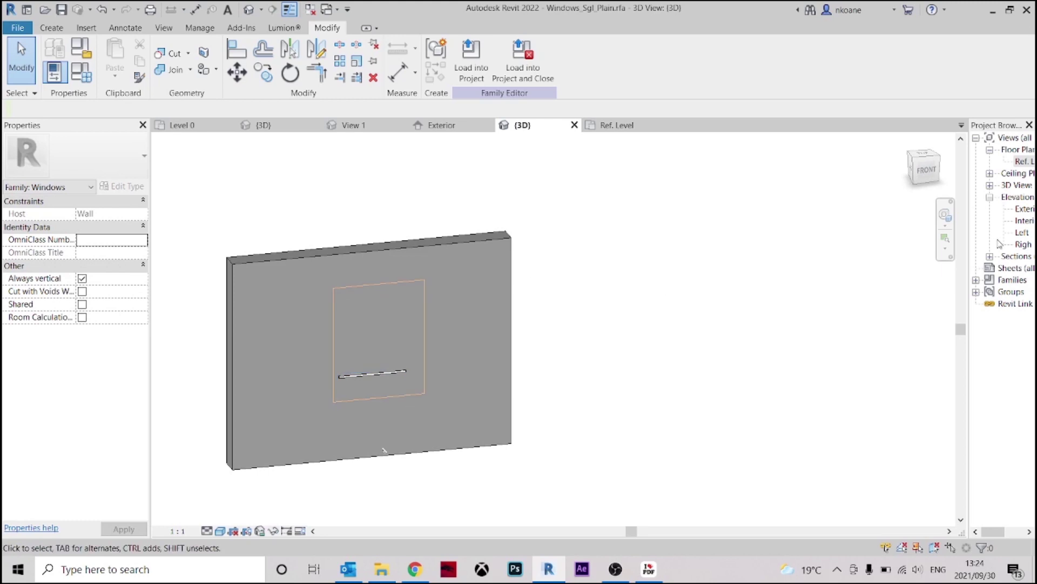
pyautogui.doubleClick(1023, 210)
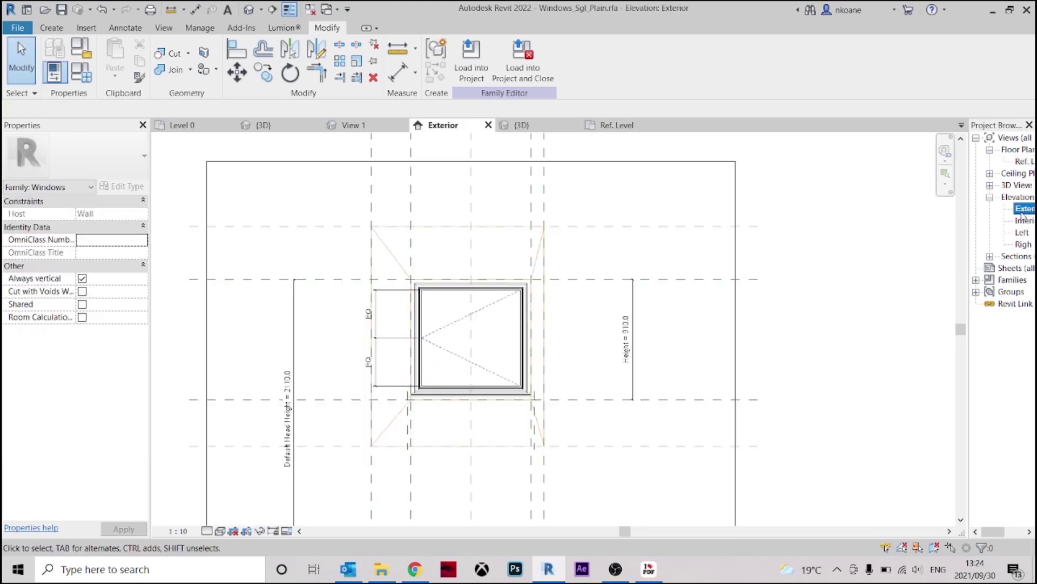
pyautogui.doubleClick(1026, 221)
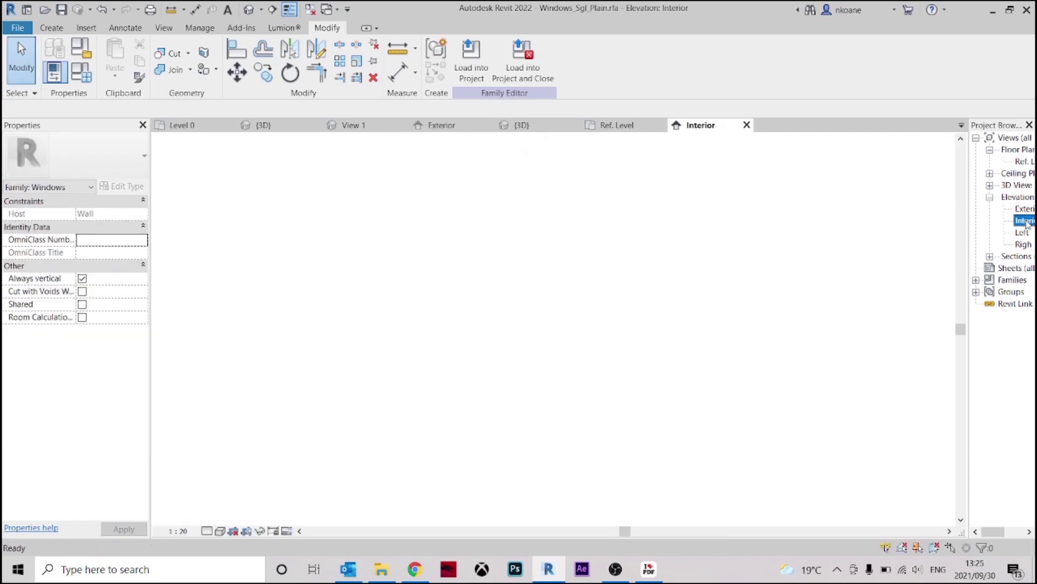
pyautogui.doubleClick(1024, 210)
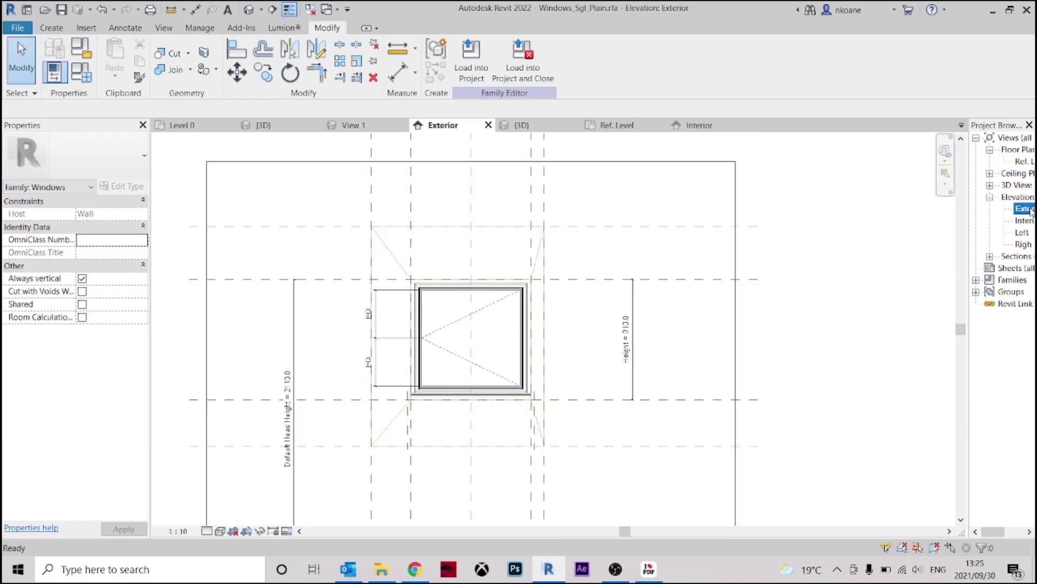
pyautogui.click(528, 128)
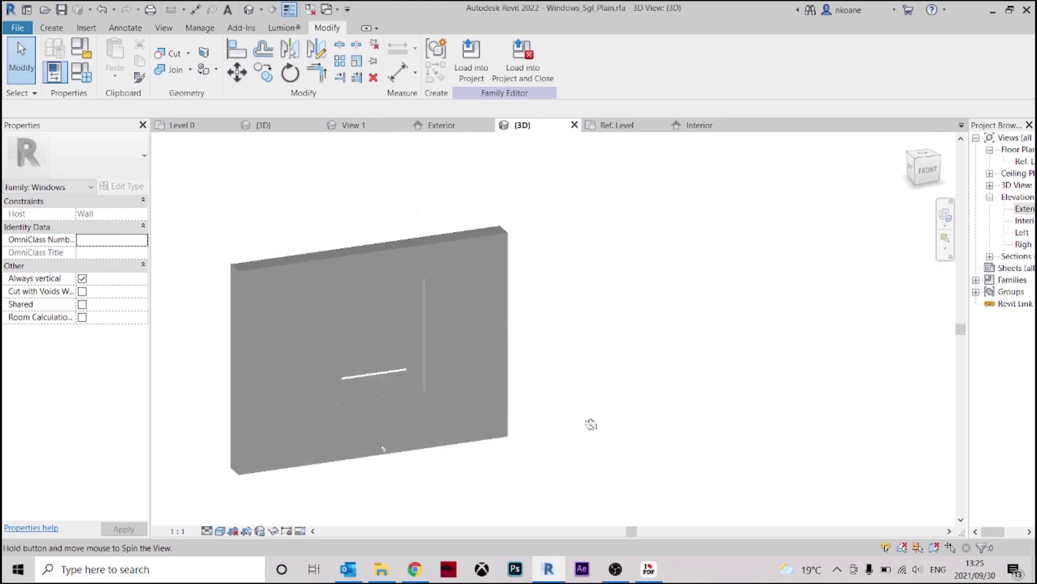
# Cut the wall with the void blend to form the angled reveals.
pyautogui.click(165, 56)
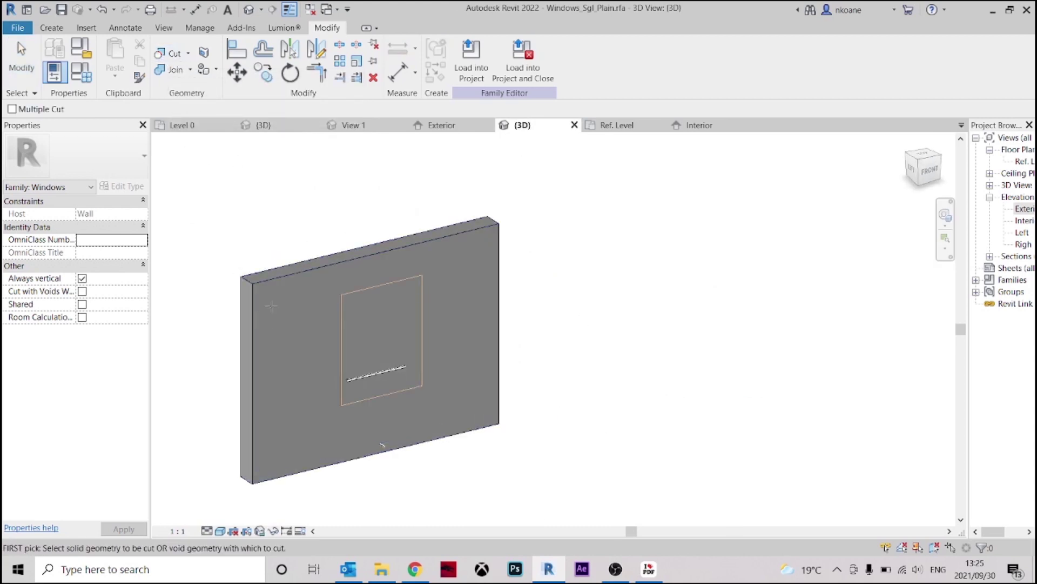
pyautogui.click(264, 286)
pyautogui.click(357, 294)
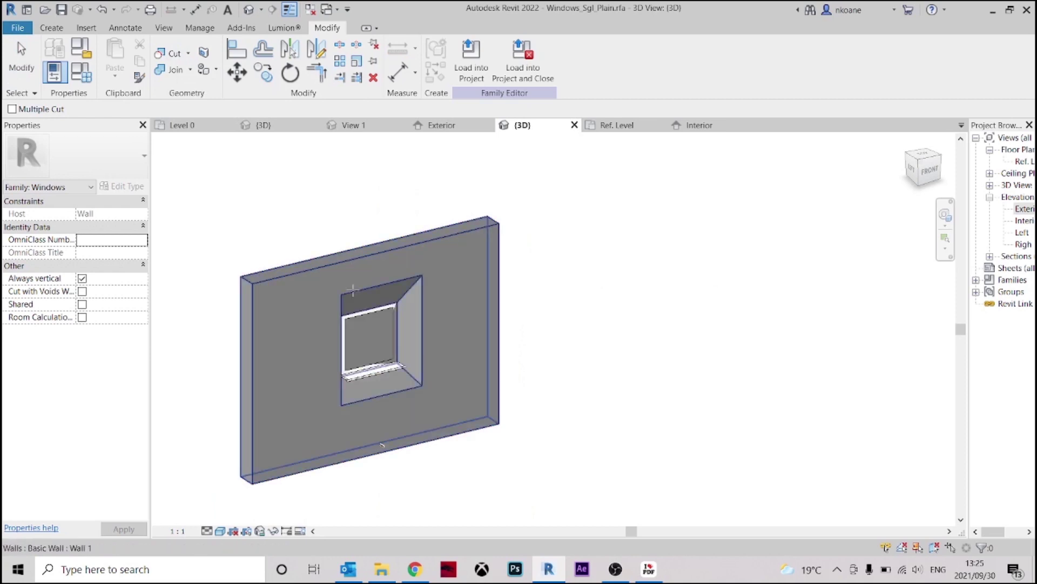
pyautogui.keyDown('shift'); pyautogui.moveTo(670, 377); pyautogui.dragTo(584, 335, button='middle'); pyautogui.keyUp('shift')
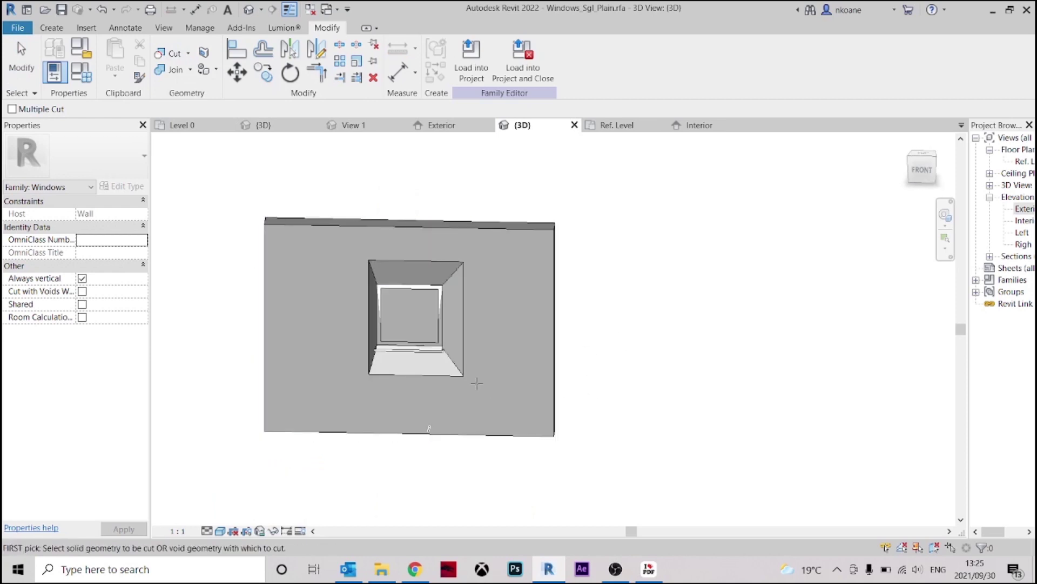
pyautogui.press('Escape')
pyautogui.keyDown('shift'); pyautogui.moveTo(521, 340); pyautogui.dragTo(664, 345, button='middle'); pyautogui.keyUp('shift')
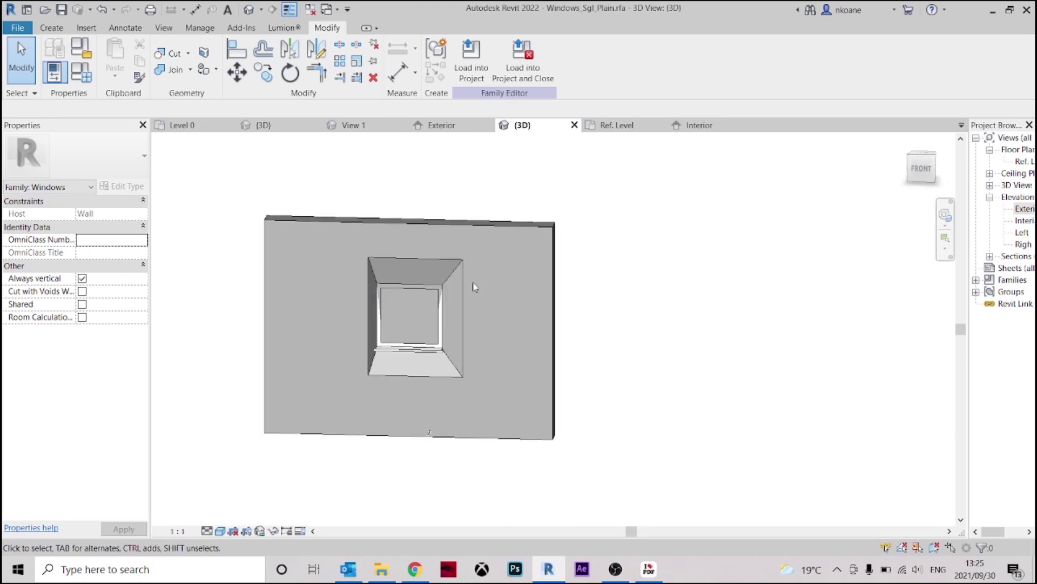
pyautogui.keyDown('shift'); pyautogui.moveTo(475, 286); pyautogui.dragTo(679, 303, button='middle'); pyautogui.keyUp('shift')
pyautogui.scroll(5, 403, 300)
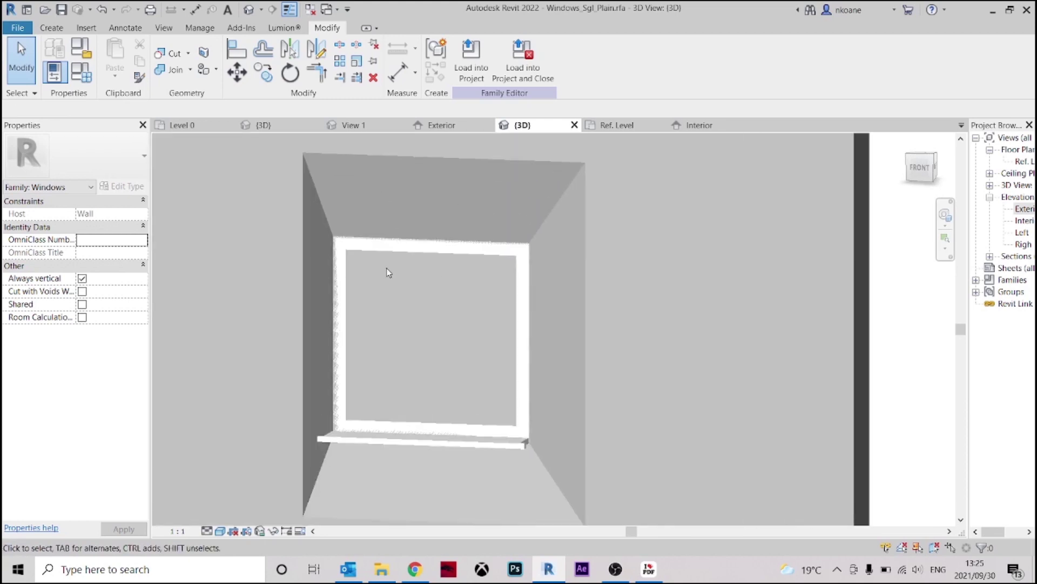
pyautogui.scroll(-4, 408, 362)
pyautogui.keyDown('shift'); pyautogui.moveTo(422, 318); pyautogui.dragTo(589, 413, button='middle'); pyautogui.keyUp('shift')
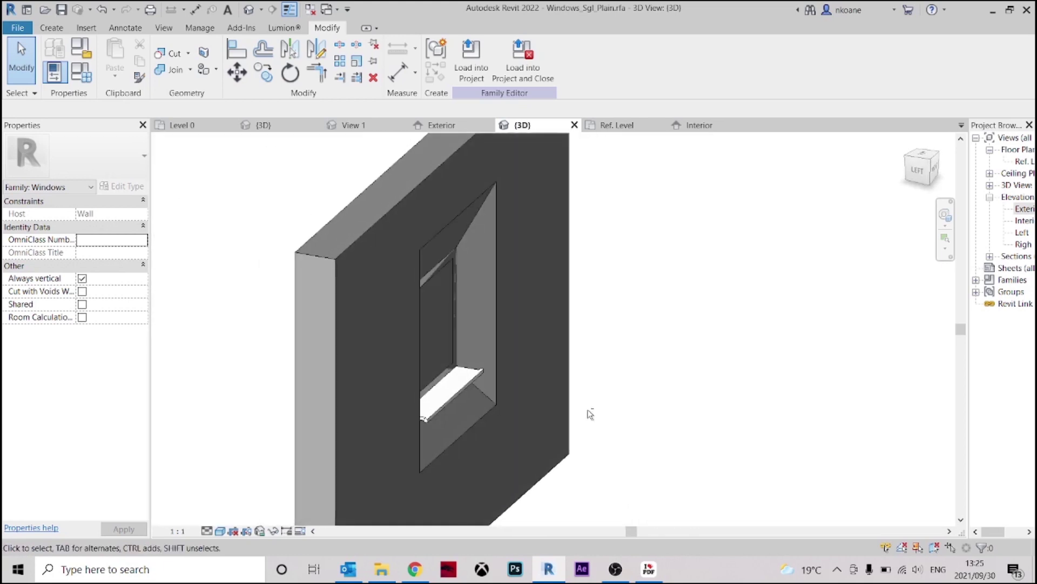
# Delete the window sill trim and open the Ref. Level floor plan.
pyautogui.click(469, 384)
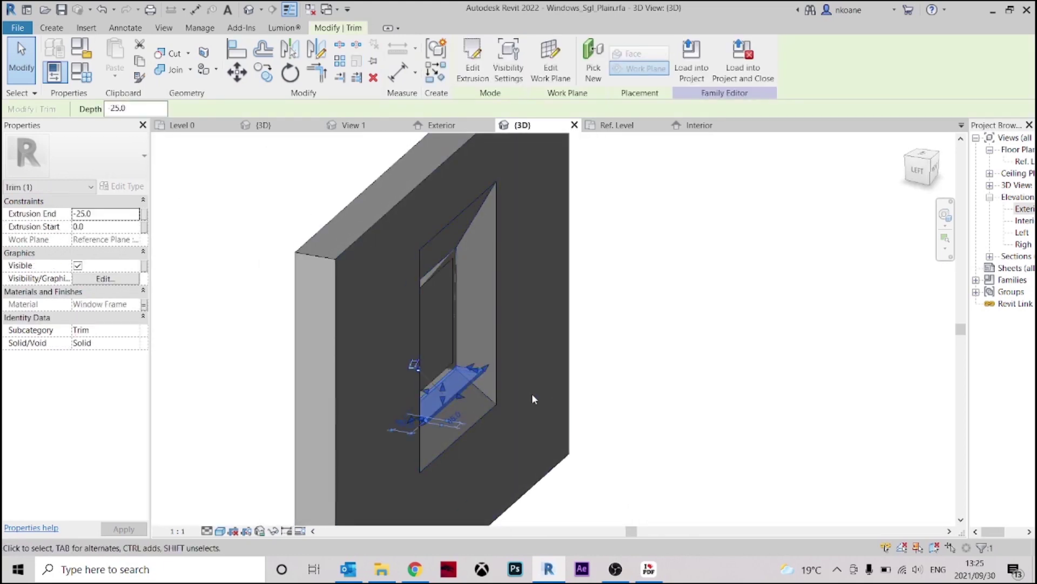
pyautogui.click(372, 77)
pyautogui.keyDown('shift'); pyautogui.moveTo(643, 373); pyautogui.dragTo(898, 389, button='middle'); pyautogui.keyUp('shift')
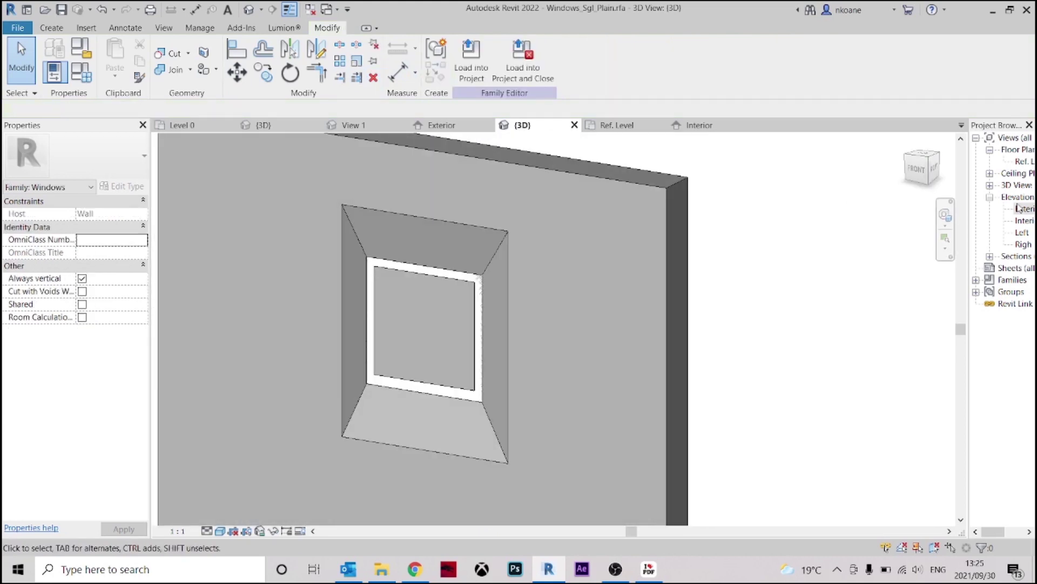
pyautogui.doubleClick(1023, 161)
# Sketch a rectangular void extrusion over the window zone on the Ref. Level plan.
pyautogui.scroll(-4, 320, 172)
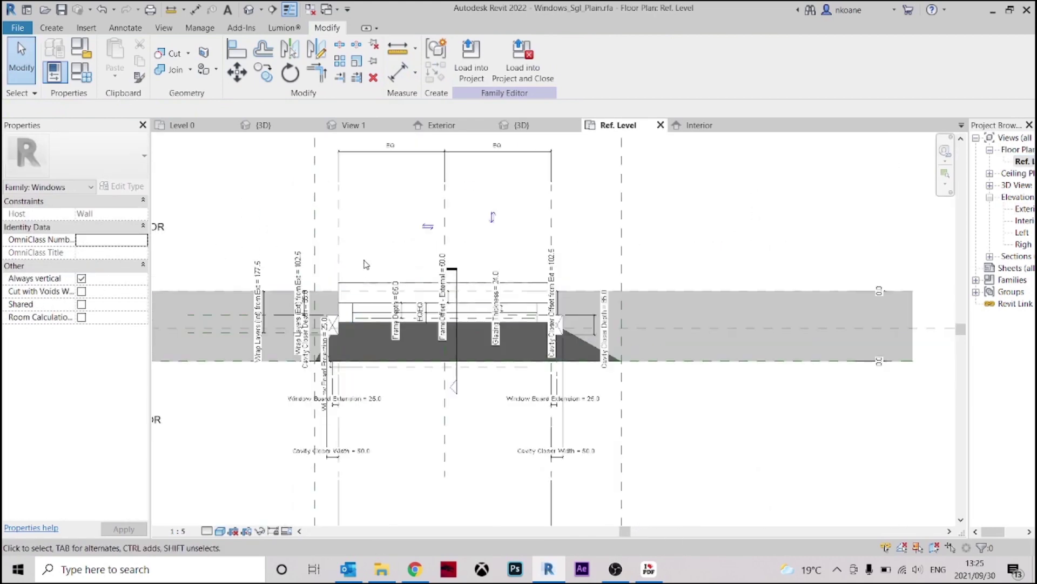
pyautogui.click(52, 28)
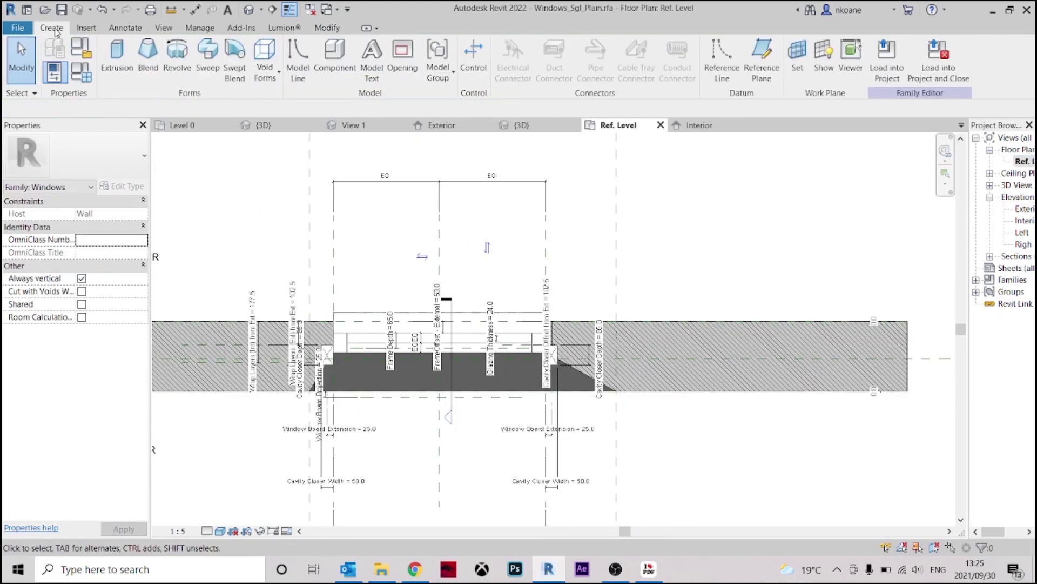
pyautogui.click(266, 64)
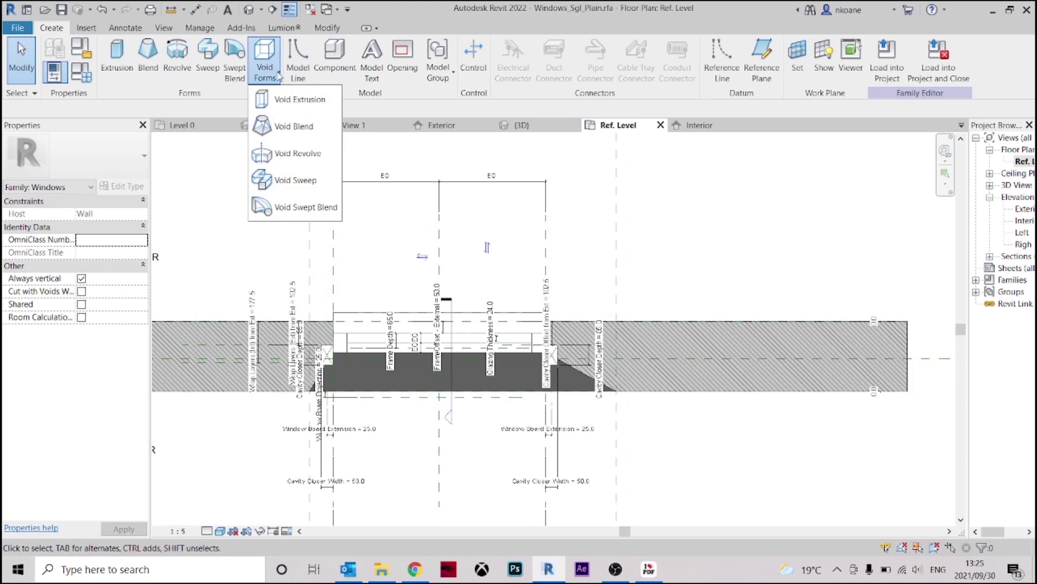
pyautogui.click(291, 102)
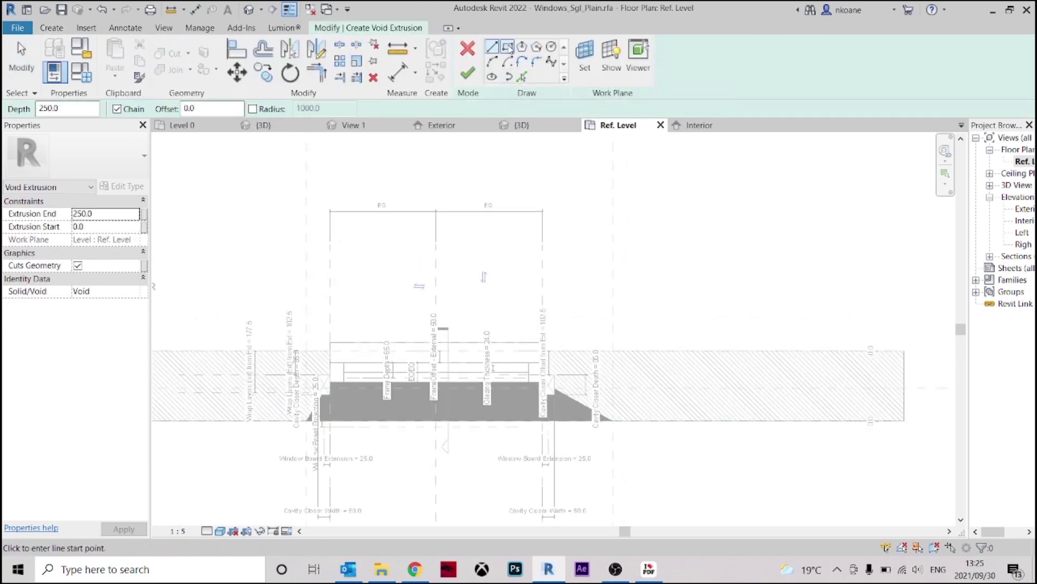
pyautogui.click(542, 292)
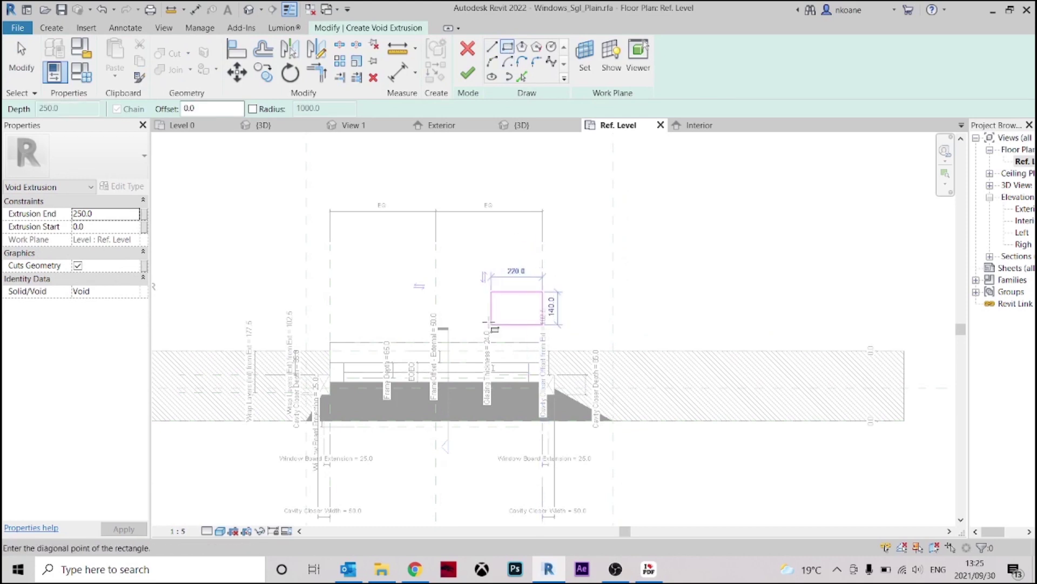
pyautogui.scroll(2, 519, 306)
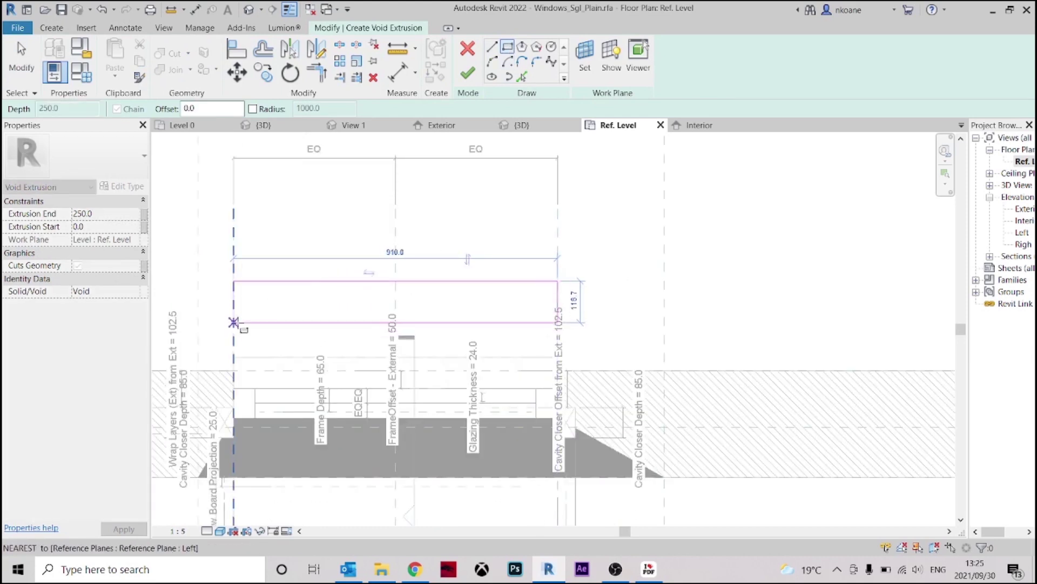
pyautogui.press('Escape')
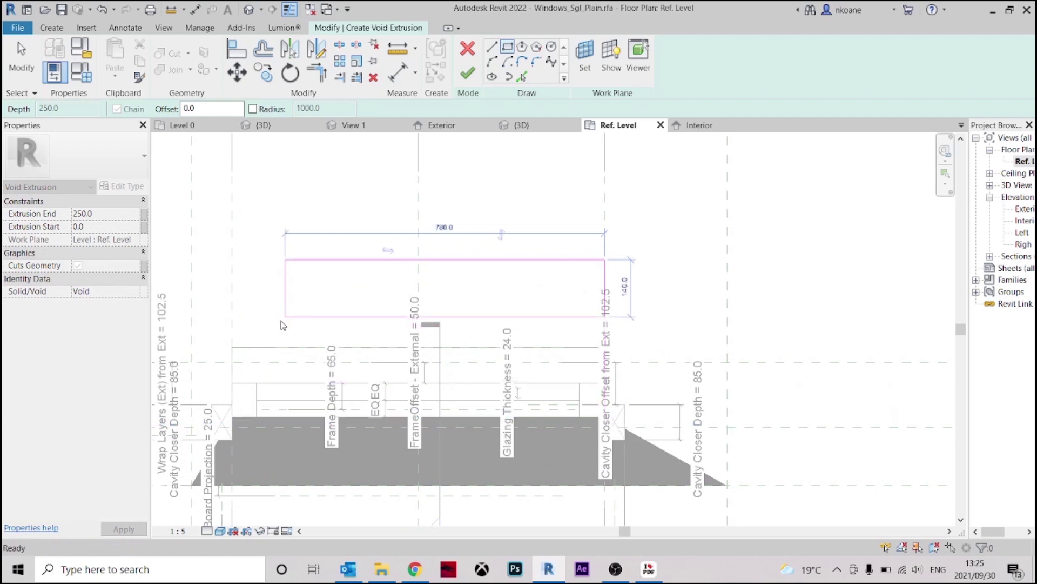
pyautogui.scroll(2, 339, 358)
pyautogui.click(321, 339)
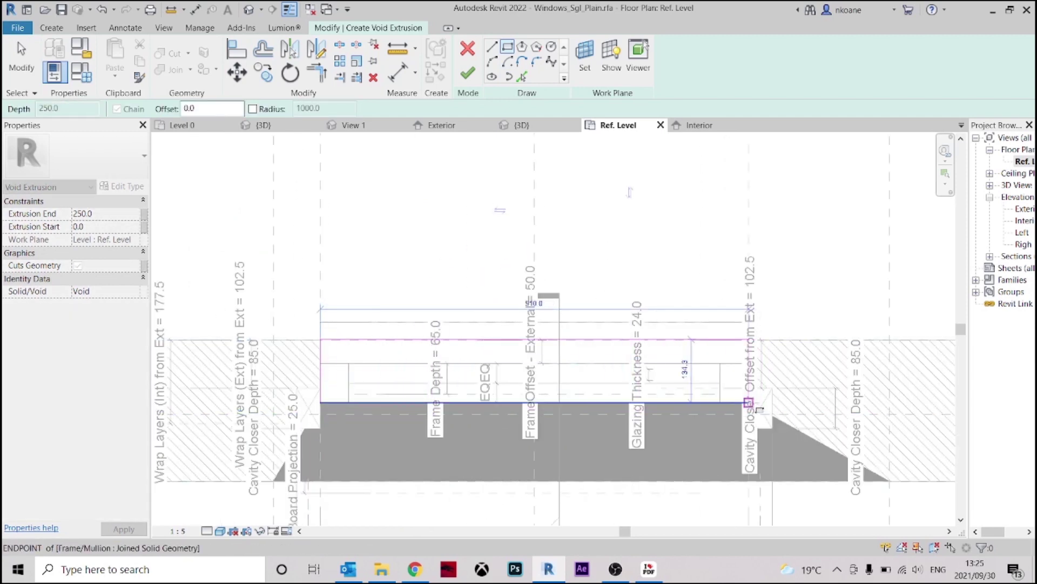
pyautogui.click(758, 407)
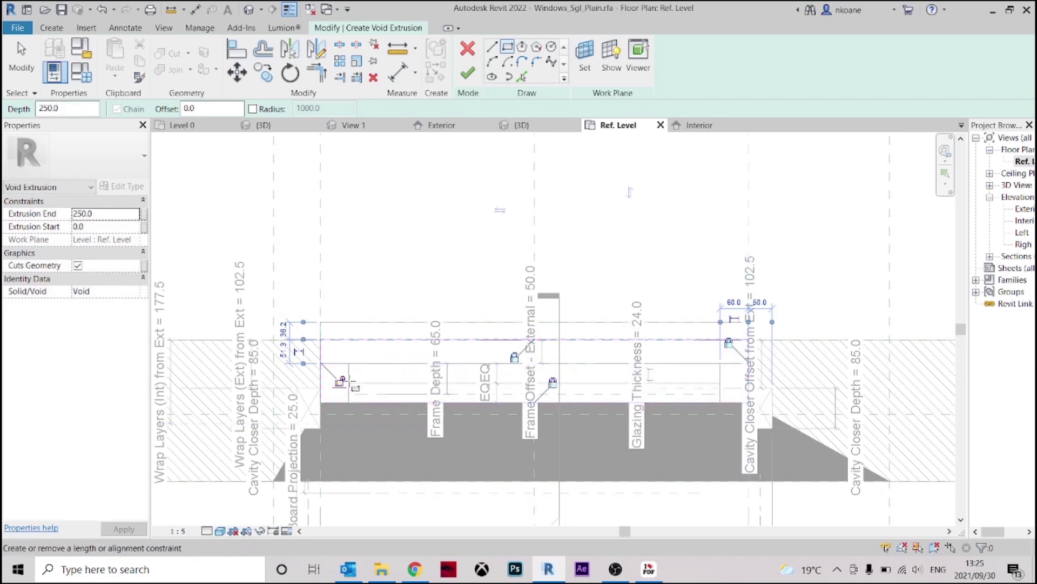
pyautogui.click(465, 78)
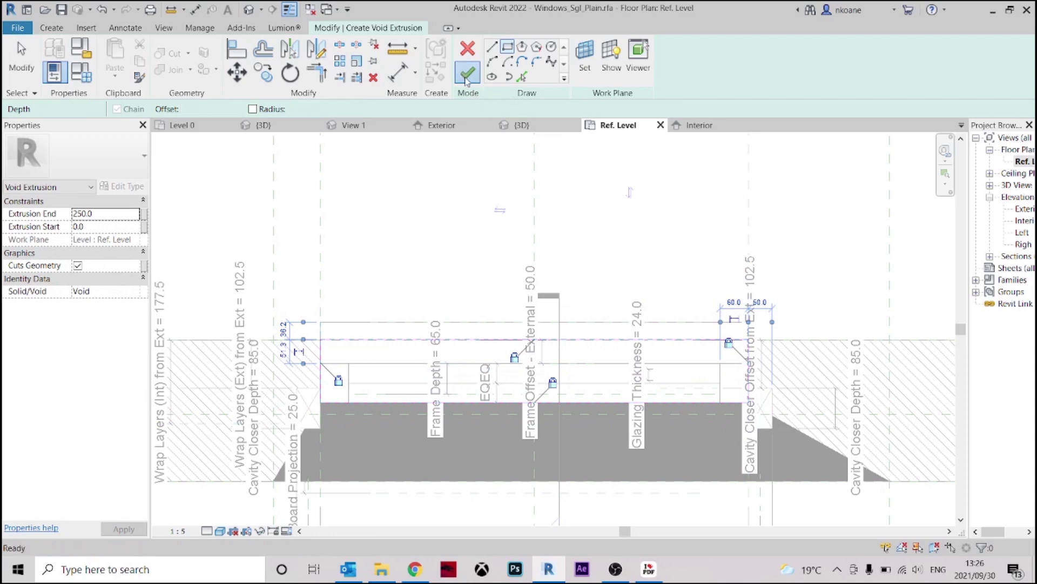
# Check the new void extrusion in 3D, then open the Exterior elevation.
pyautogui.scroll(-5, 615, 332)
pyautogui.moveTo(615, 332); pyautogui.dragTo(606, 345, button='middle')
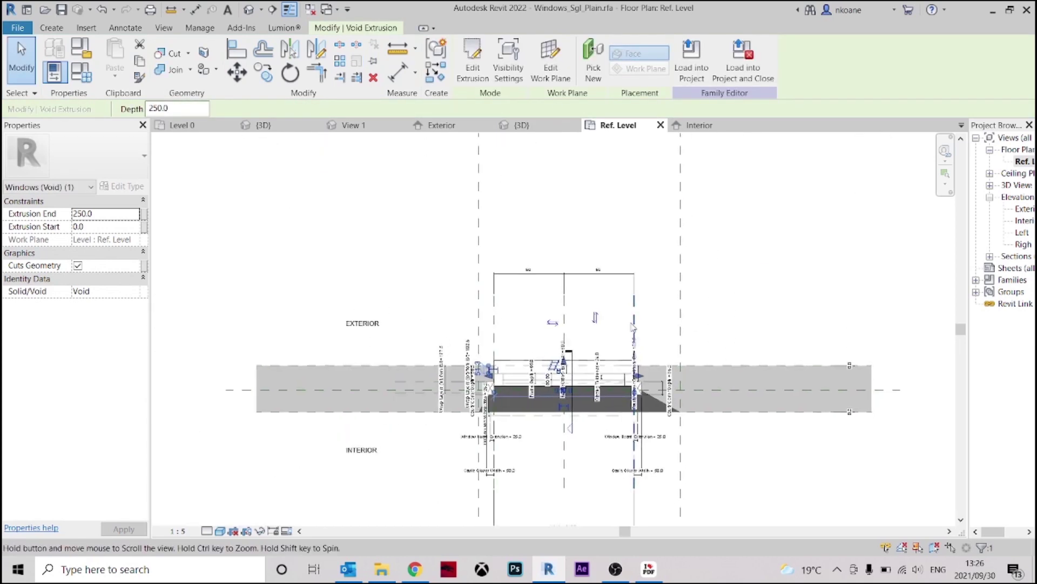
pyautogui.click(551, 128)
pyautogui.keyDown('shift'); pyautogui.moveTo(519, 326); pyautogui.dragTo(518, 432, button='middle'); pyautogui.keyUp('shift')
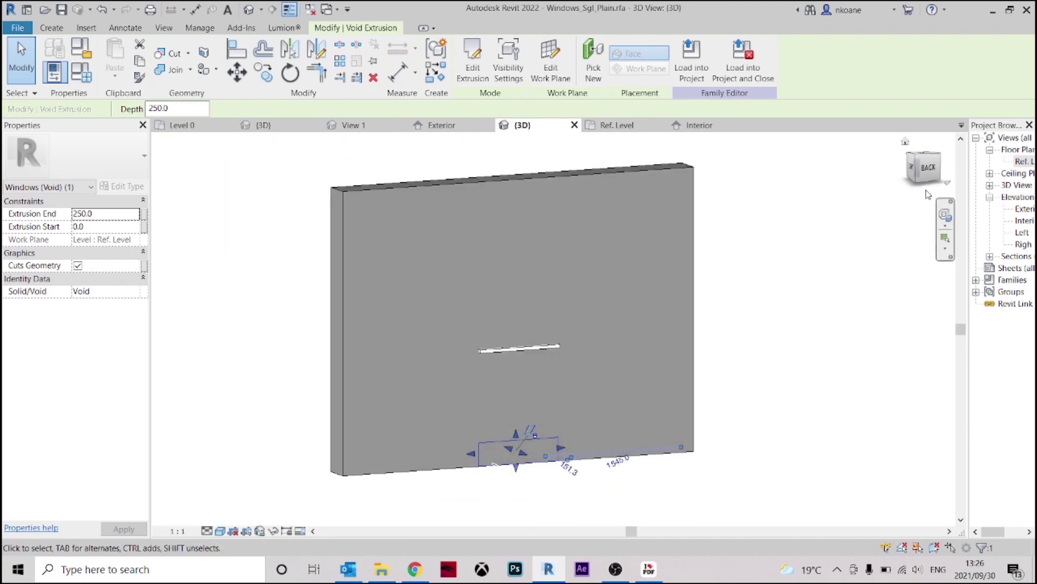
pyautogui.keyDown('shift'); pyautogui.moveTo(835, 264); pyautogui.dragTo(891, 301, button='middle'); pyautogui.keyUp('shift')
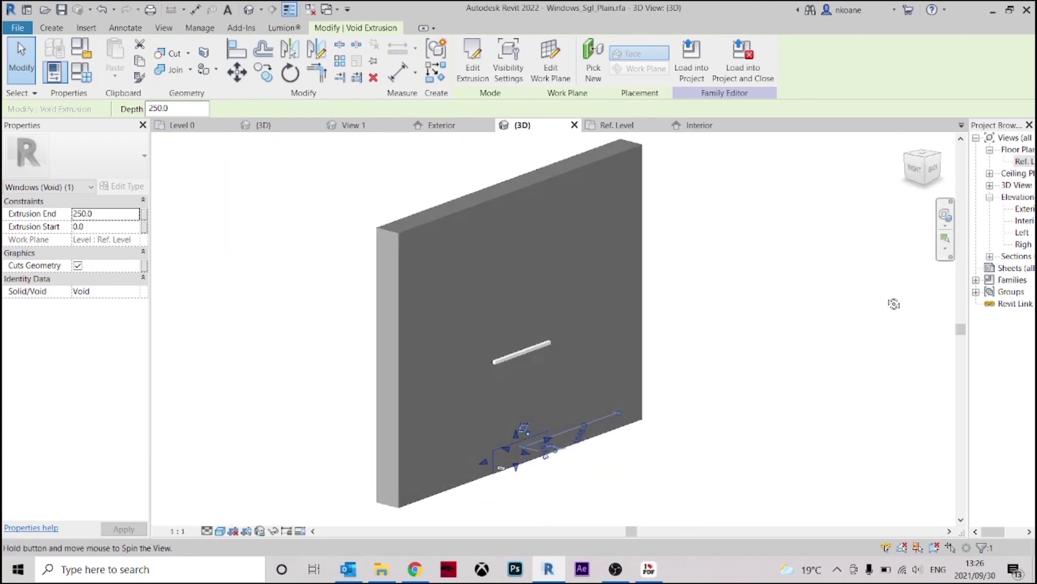
pyautogui.doubleClick(1023, 210)
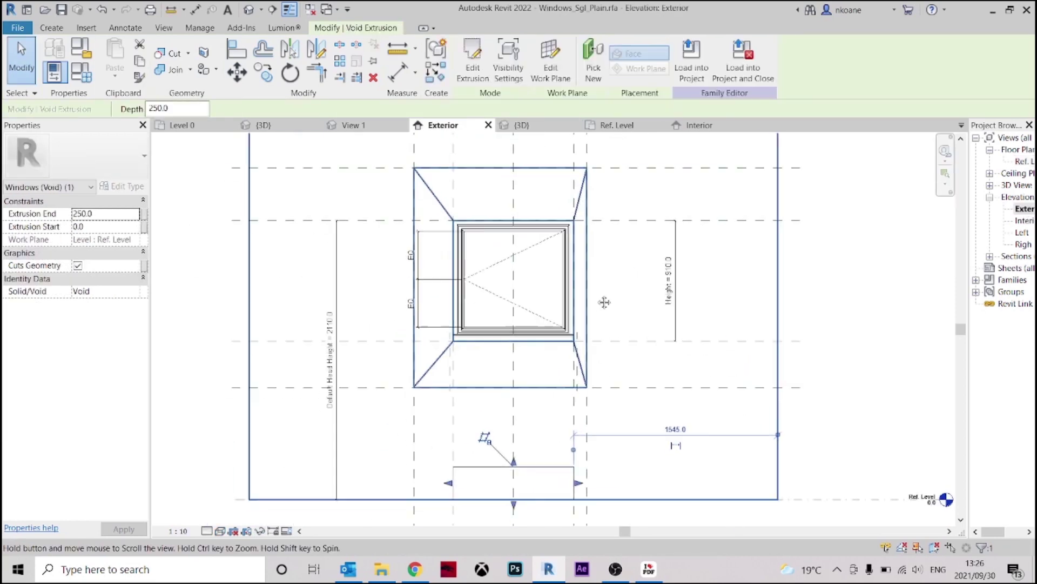
# Stretch the void extrusion from the 1200 sill plane to the 2110 head plane, locked to both.
pyautogui.moveTo(522, 440); pyautogui.dragTo(512, 203)
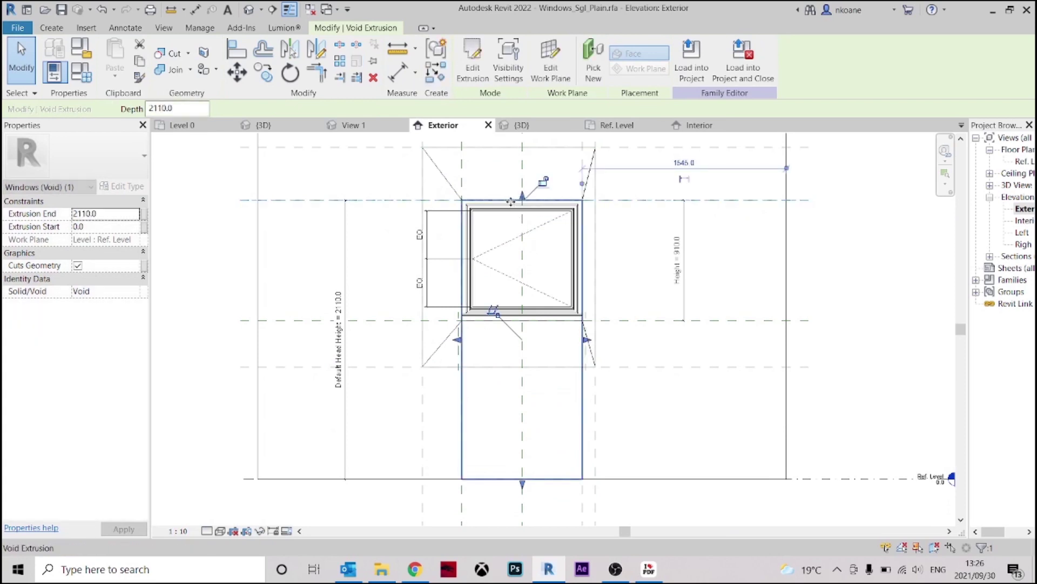
pyautogui.moveTo(522, 489); pyautogui.dragTo(528, 463)
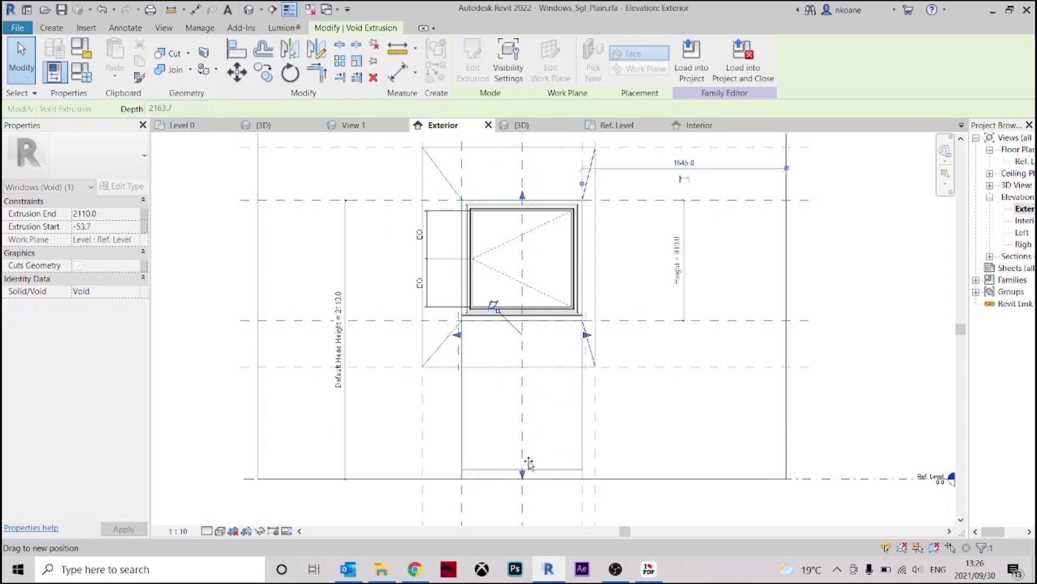
pyautogui.moveTo(519, 336); pyautogui.dragTo(520, 321)
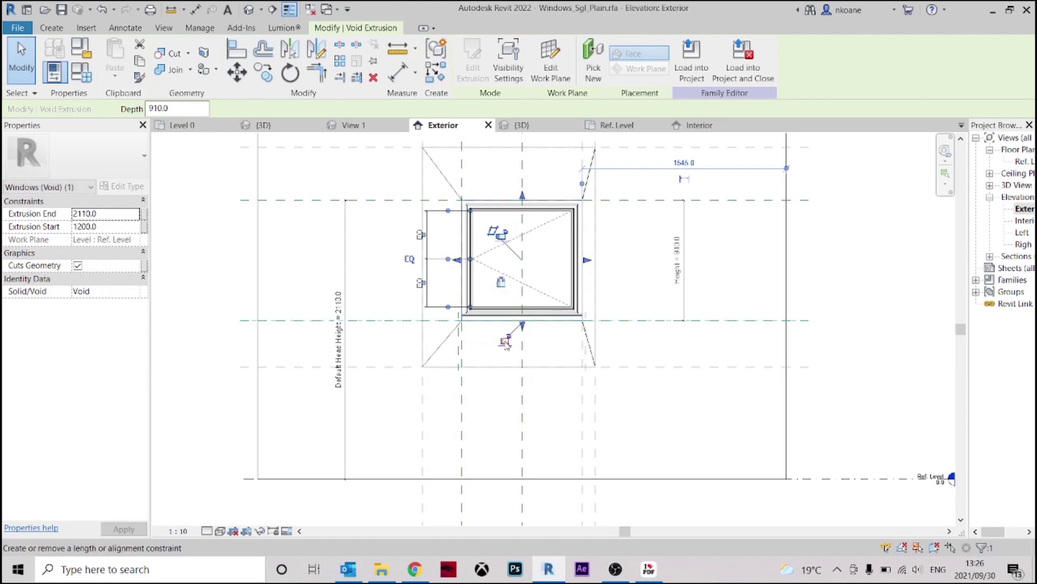
pyautogui.click(548, 348)
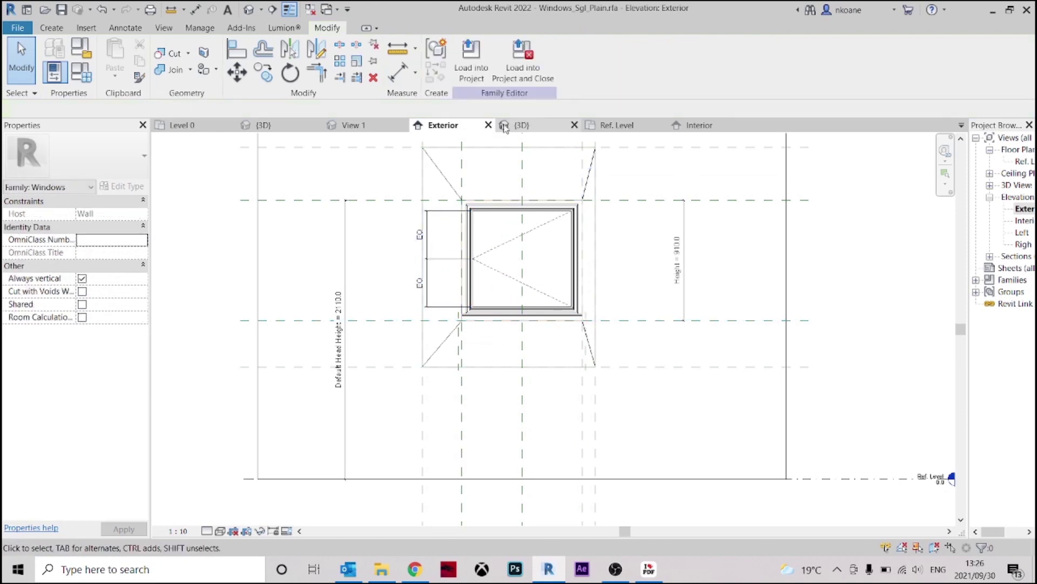
pyautogui.click(537, 125)
# Cut the wall with the void extrusion to form the splayed opening.
pyautogui.keyDown('shift'); pyautogui.moveTo(819, 275); pyautogui.dragTo(567, 346, button='middle'); pyautogui.keyUp('shift')
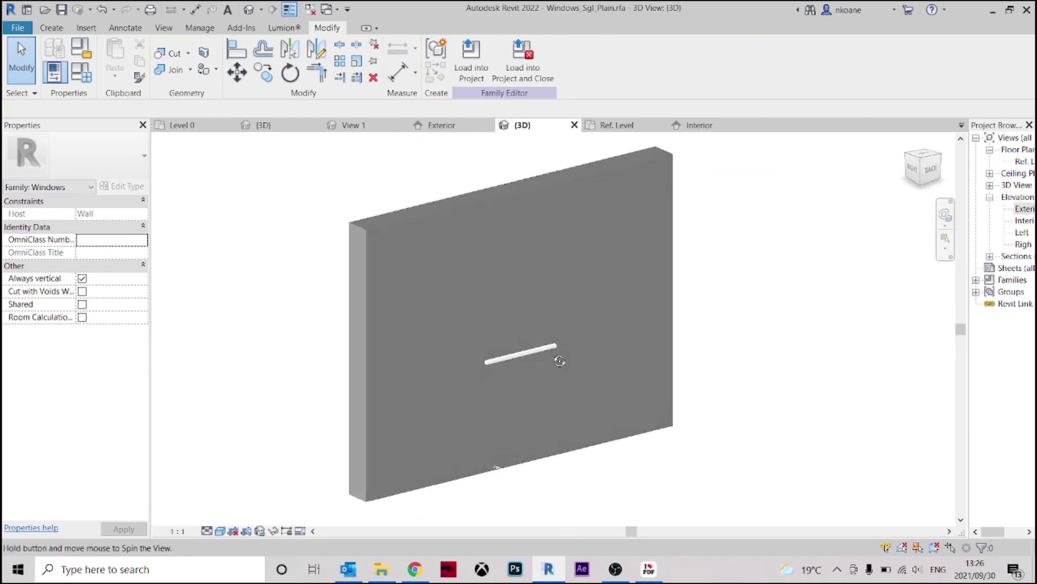
pyautogui.click(173, 53)
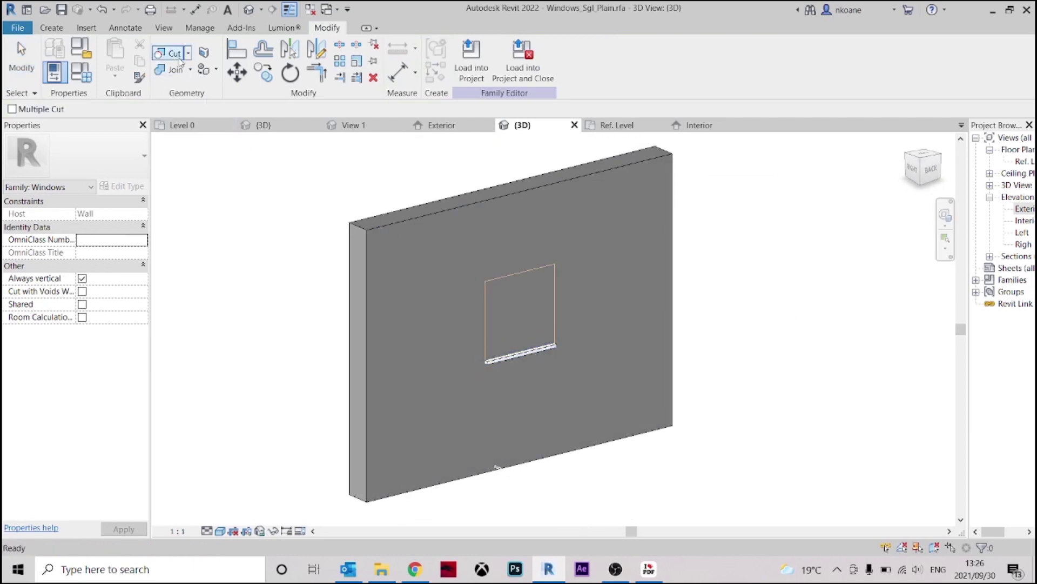
pyautogui.click(408, 241)
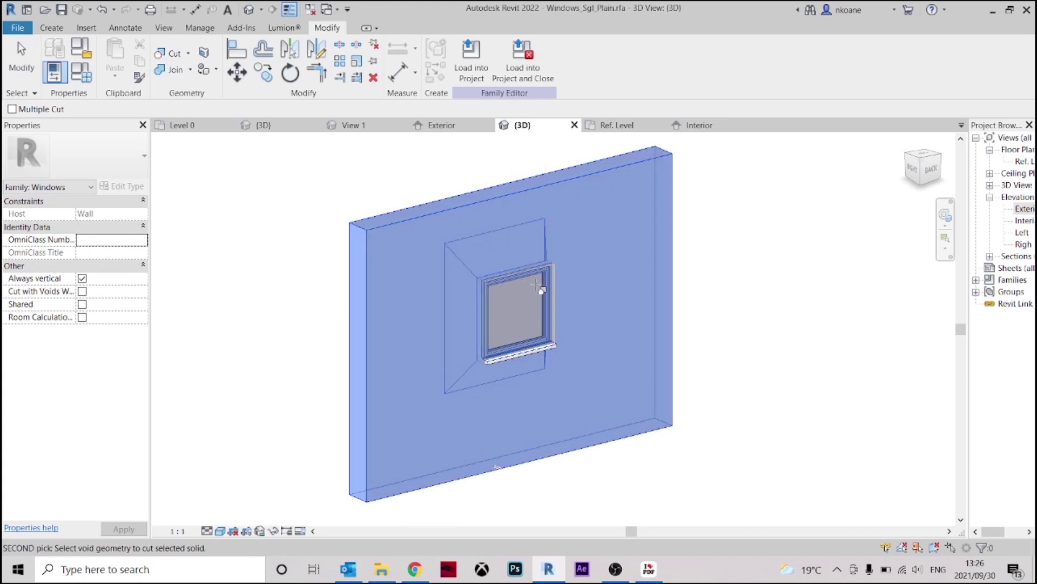
pyautogui.click(556, 274)
pyautogui.press('Escape')
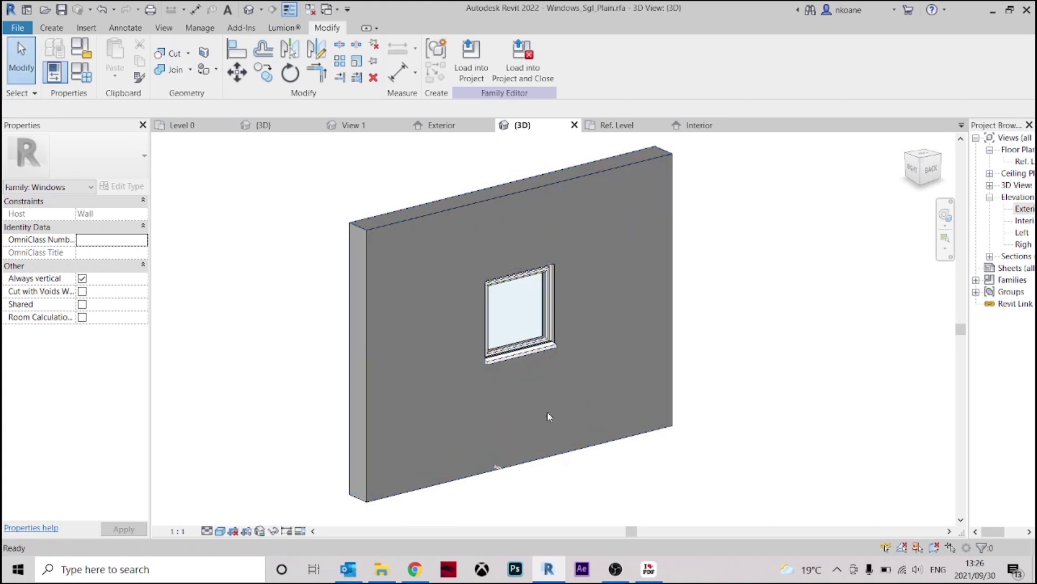
# Check the splayed opening, then load the window family into Project5.
pyautogui.keyDown('shift'); pyautogui.moveTo(453, 375); pyautogui.dragTo(708, 406, button='middle'); pyautogui.keyUp('shift')
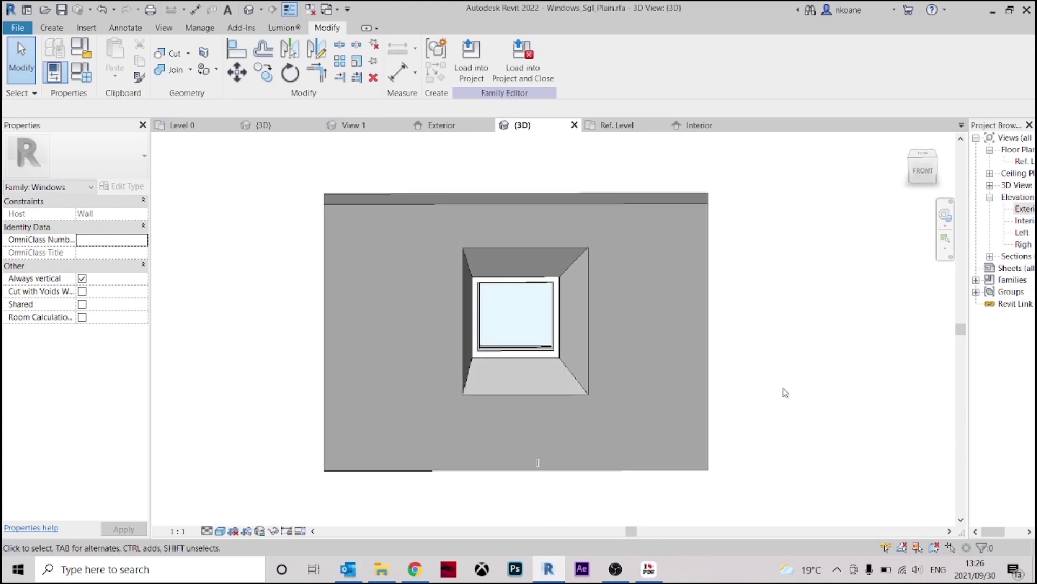
pyautogui.moveTo(785, 392)
pyautogui.keyDown('shift'); pyautogui.mouseDown(button='middle')
pyautogui.moveTo(852, 359)
pyautogui.moveTo(841, 329)
pyautogui.moveTo(813, 315)
pyautogui.moveTo(816, 400)
pyautogui.moveTo(829, 407)
pyautogui.moveTo(713, 449)
pyautogui.moveTo(725, 435)
pyautogui.moveTo(852, 421)
pyautogui.moveTo(836, 389)
pyautogui.moveTo(800, 391)
pyautogui.moveTo(787, 405)
pyautogui.mouseUp(button='middle'); pyautogui.keyUp('shift')
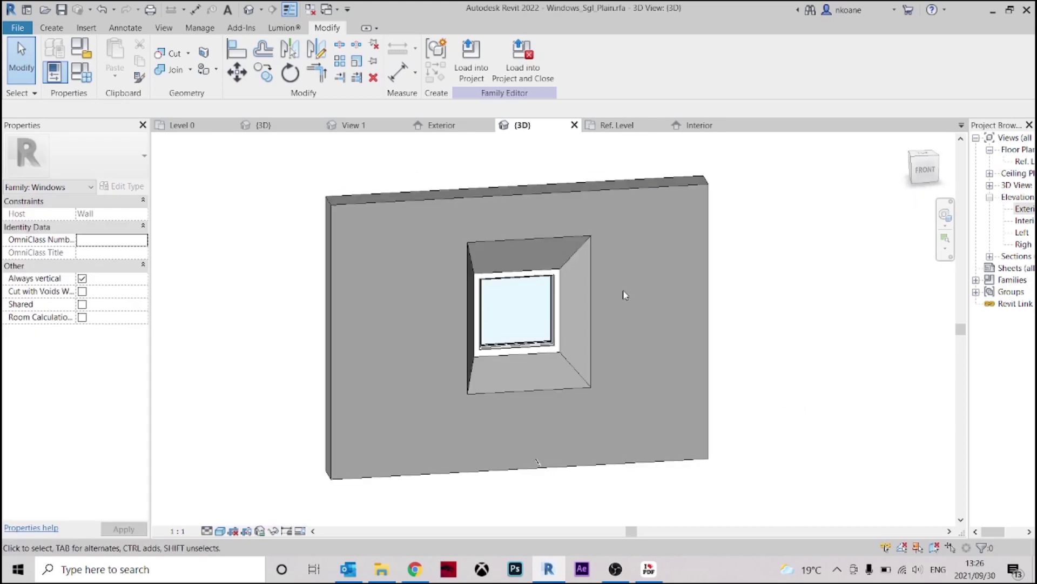
pyautogui.click(471, 60)
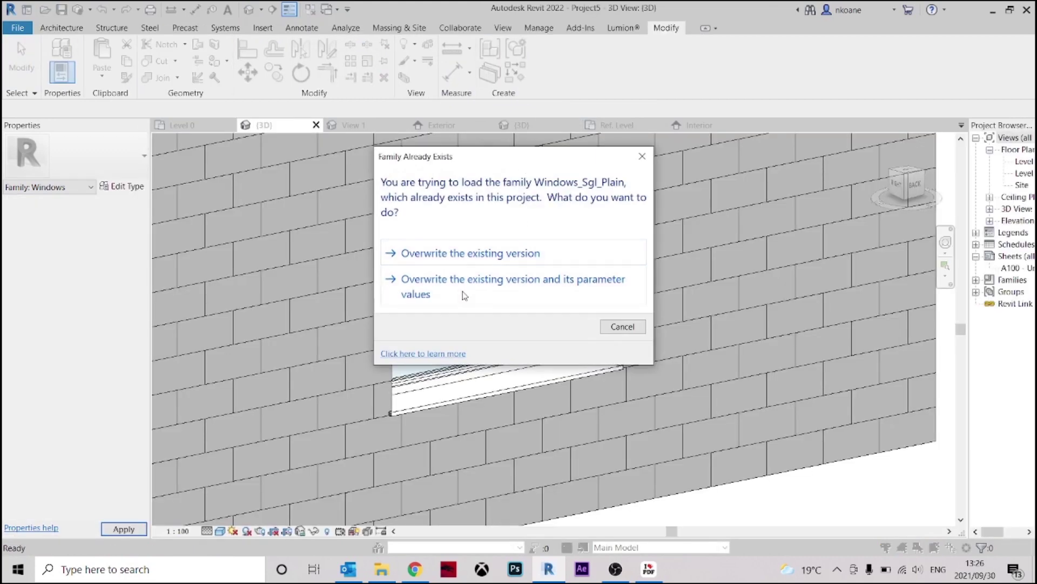
# Overwrite the existing family version and parameter values, inspect the window, then return to the family.
pyautogui.click(463, 295)
pyautogui.scroll(-5, 537, 257)
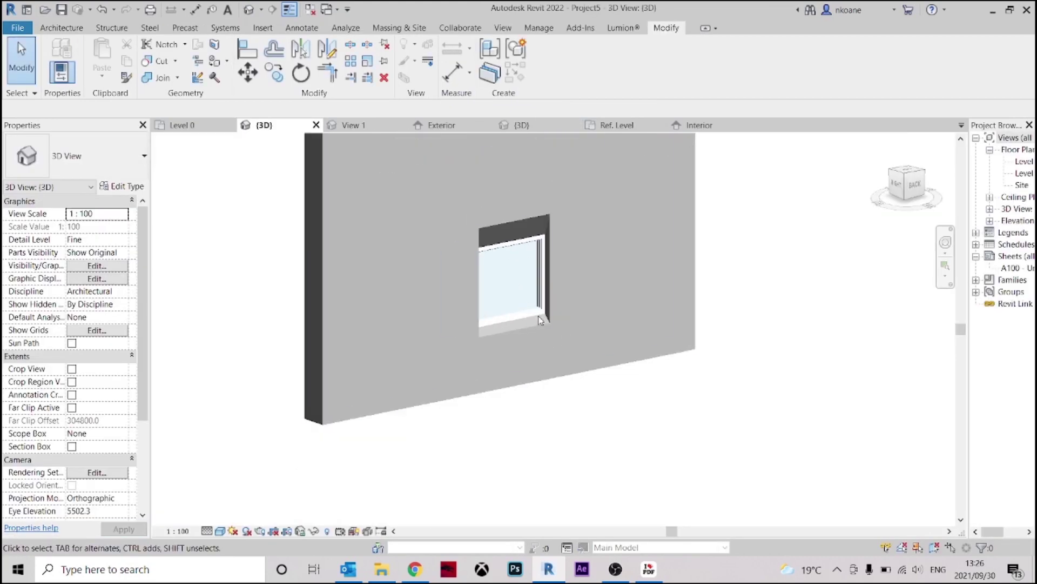
pyautogui.scroll(4, 510, 343)
pyautogui.keyDown('shift'); pyautogui.moveTo(537, 326); pyautogui.dragTo(435, 348, button='middle'); pyautogui.keyUp('shift')
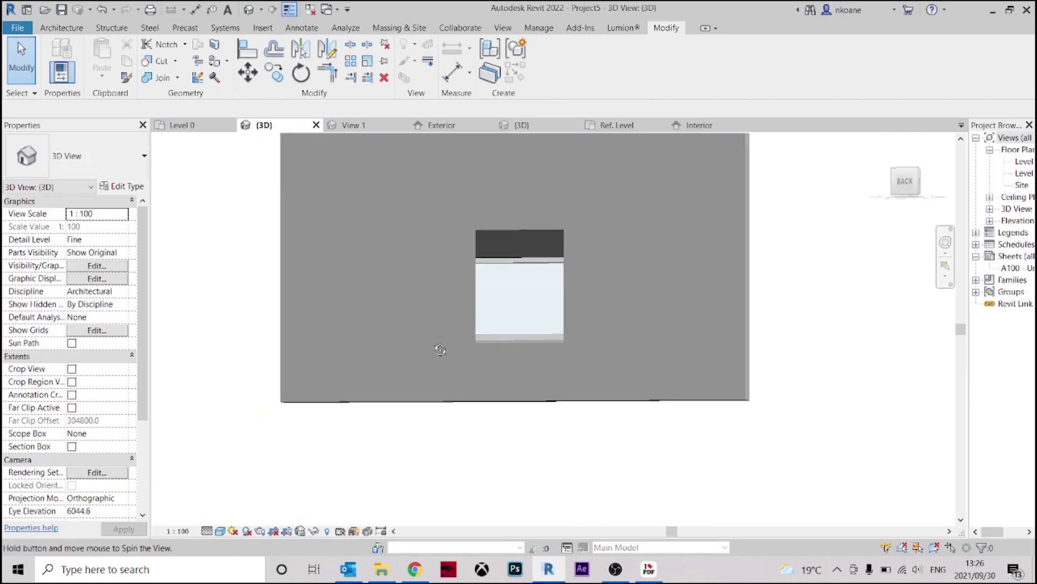
pyautogui.click(464, 291)
pyautogui.keyDown('shift'); pyautogui.moveTo(574, 311); pyautogui.dragTo(589, 300, button='middle'); pyautogui.keyUp('shift')
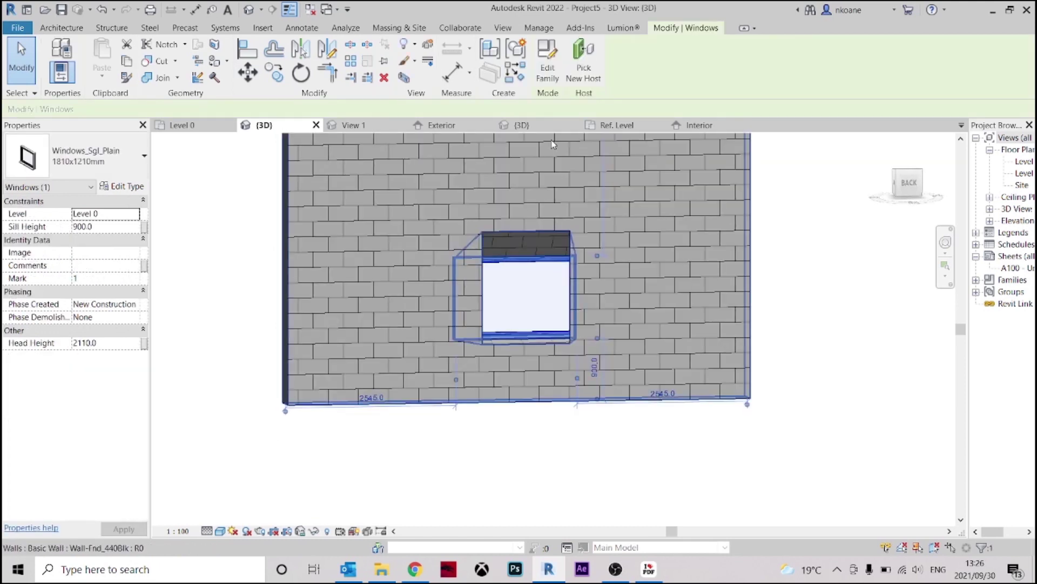
pyautogui.click(630, 128)
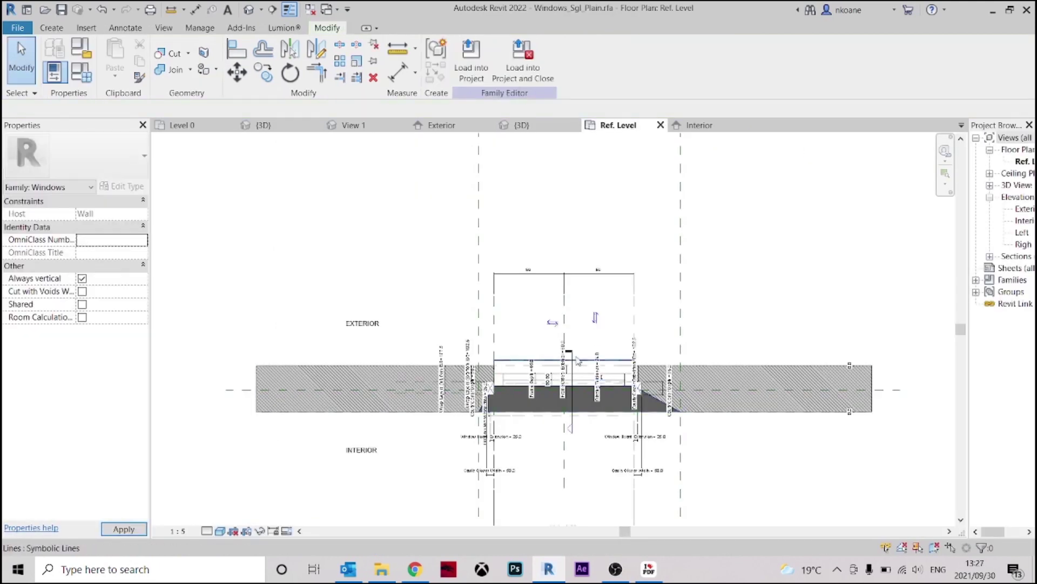
# In the Exterior elevation, dimension the two left reference planes at 300.0.
pyautogui.moveTo(677, 307); pyautogui.dragTo(615, 308, button='middle')
pyautogui.hotkey('ctrl', 'Tab')
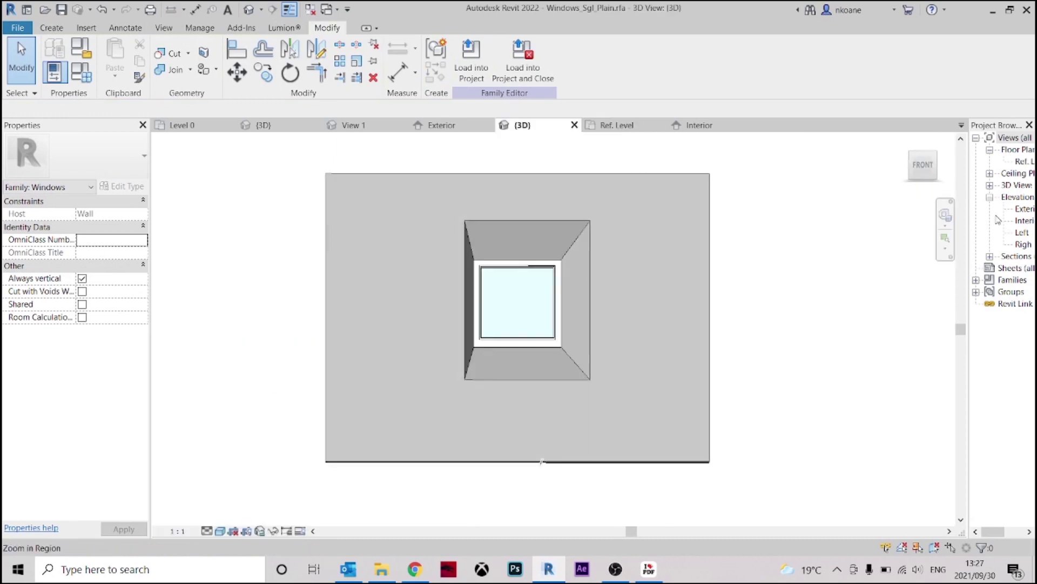
pyautogui.click(922, 171)
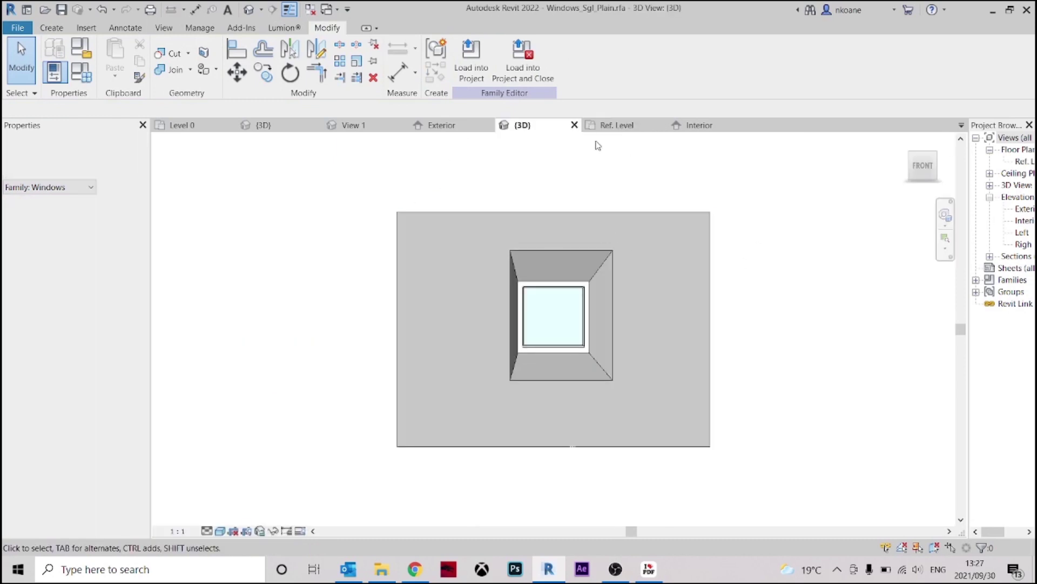
pyautogui.click(460, 128)
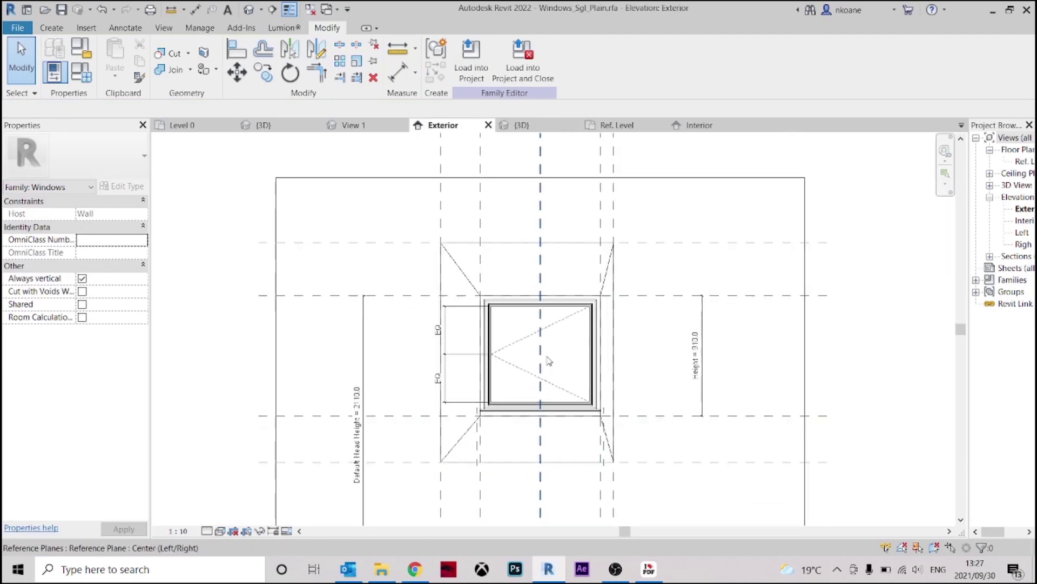
pyautogui.scroll(-2, 519, 247)
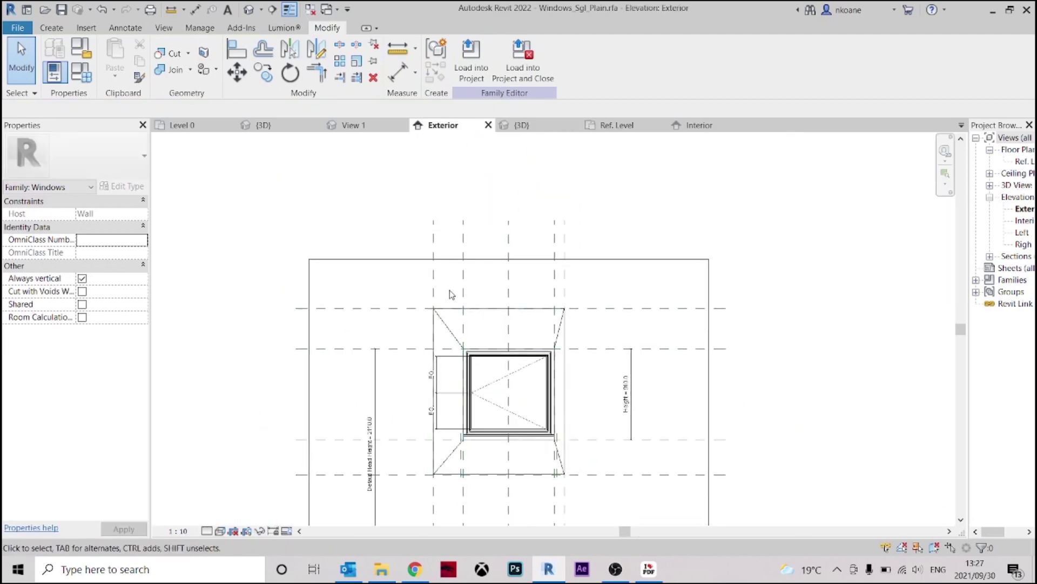
pyautogui.click(397, 73)
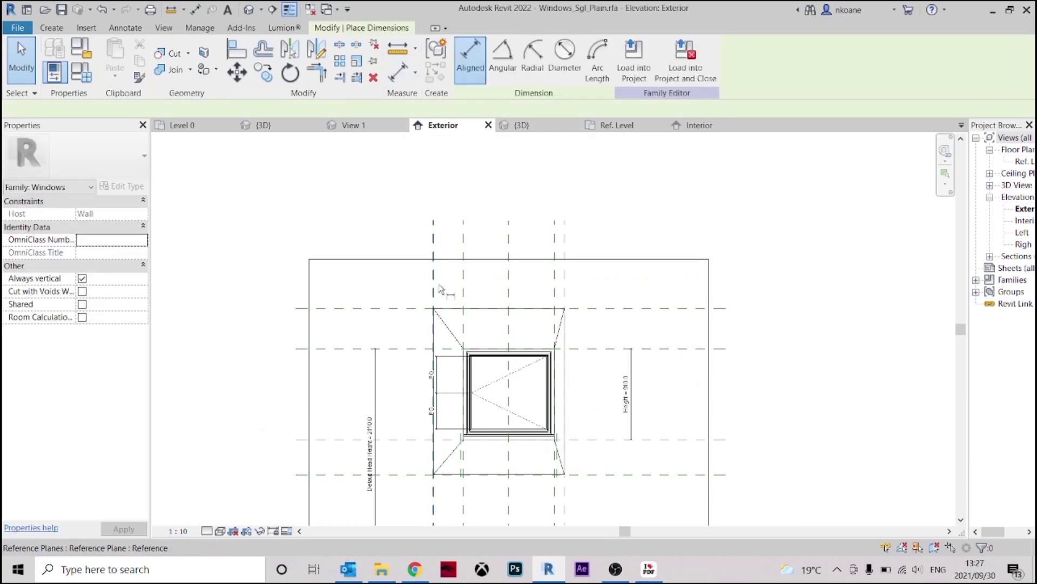
pyautogui.scroll(2, 435, 286)
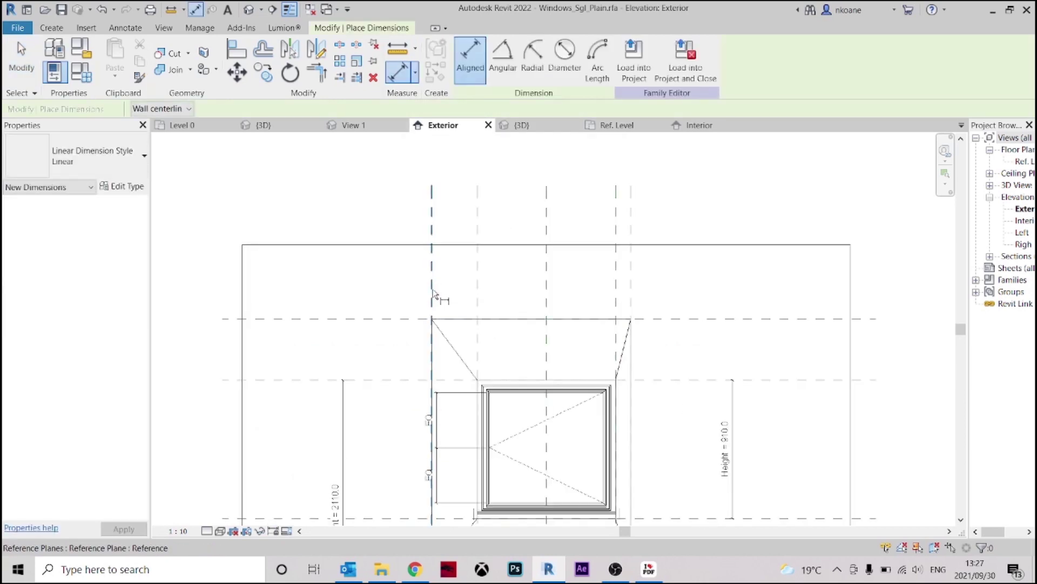
pyautogui.click(433, 292)
pyautogui.click(478, 287)
pyautogui.click(454, 282)
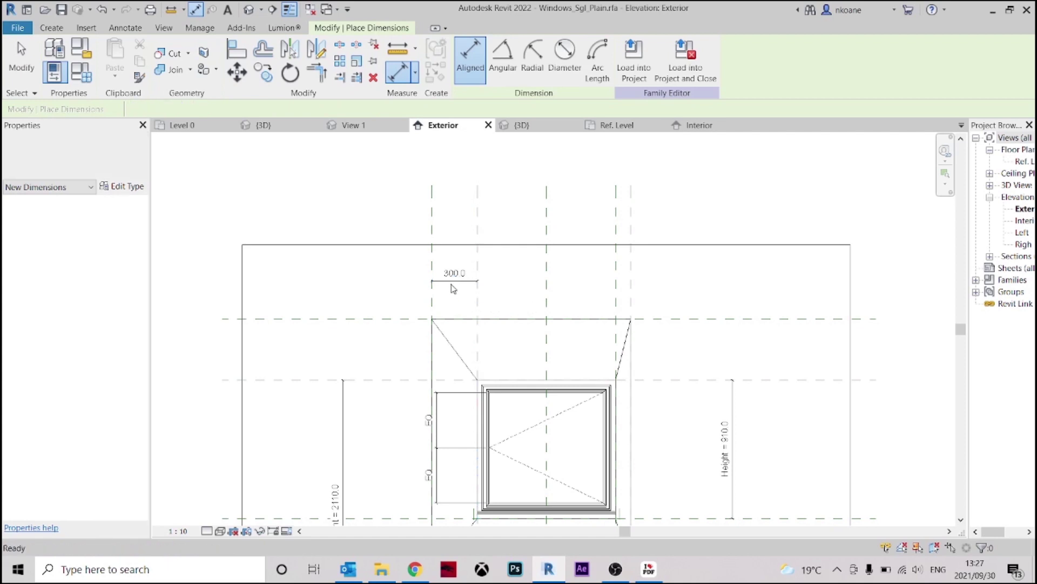
pyautogui.press('Escape')
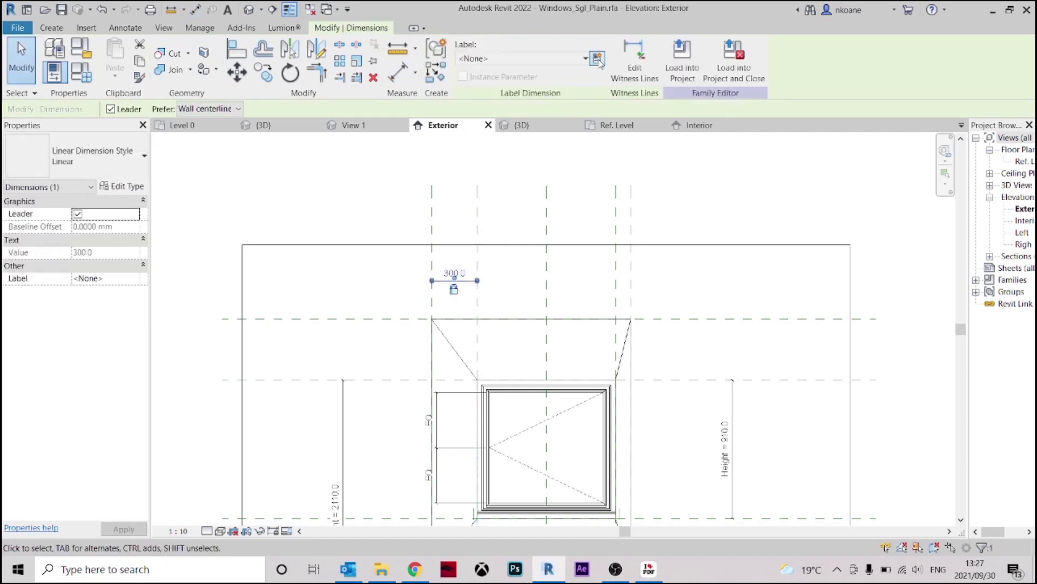
# Label the 300.0 dimension with a new LEFT REVEAL instance parameter.
pyautogui.click(597, 58)
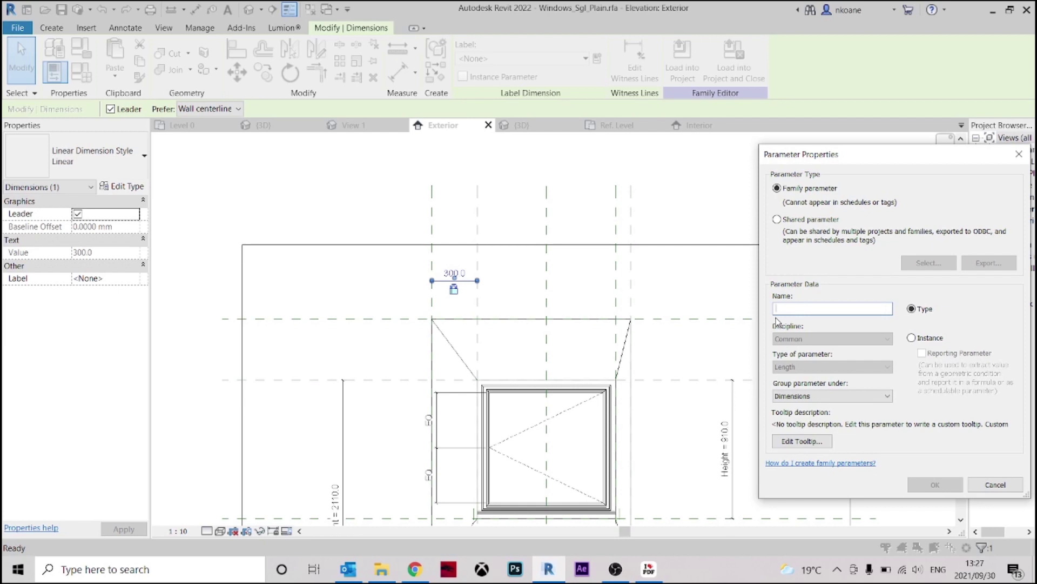
pyautogui.write('TH')
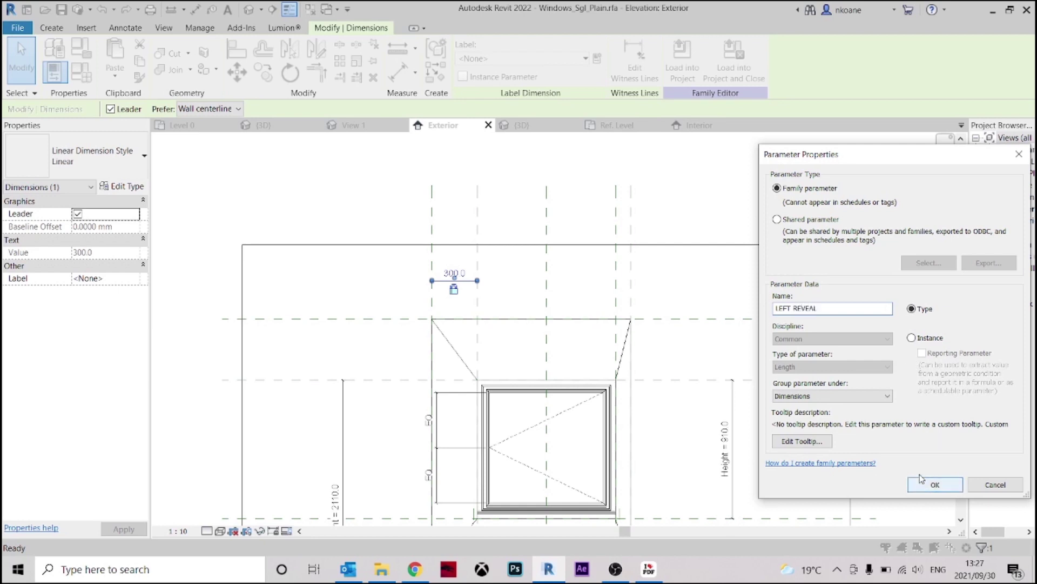
pyautogui.click(929, 487)
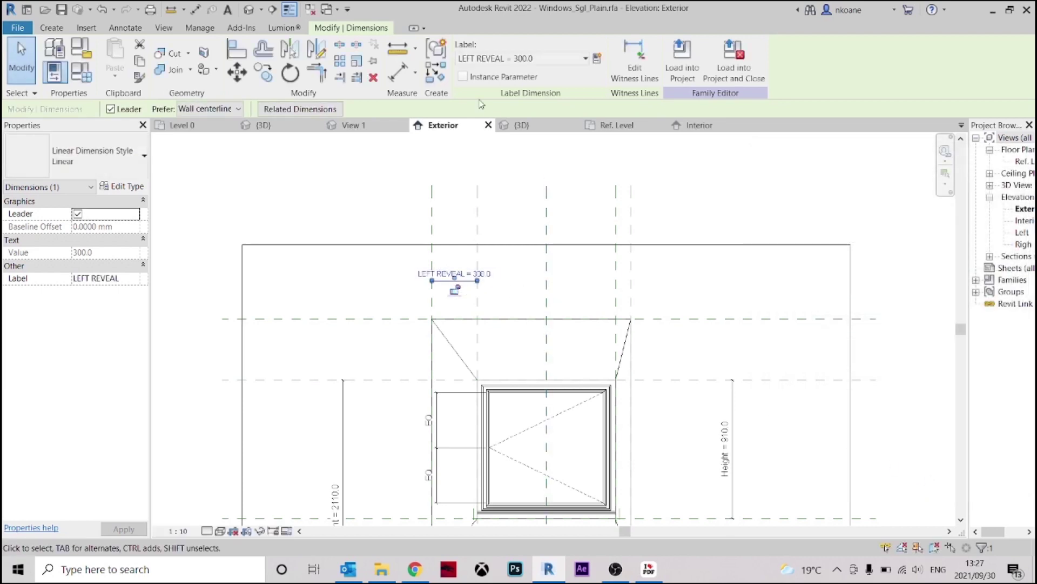
pyautogui.click(463, 78)
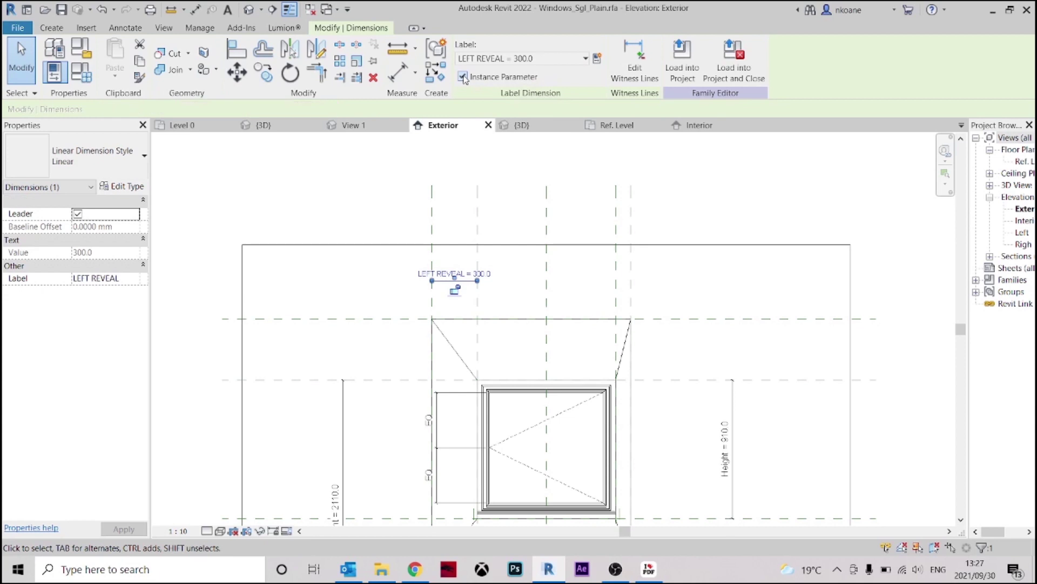
pyautogui.click(521, 209)
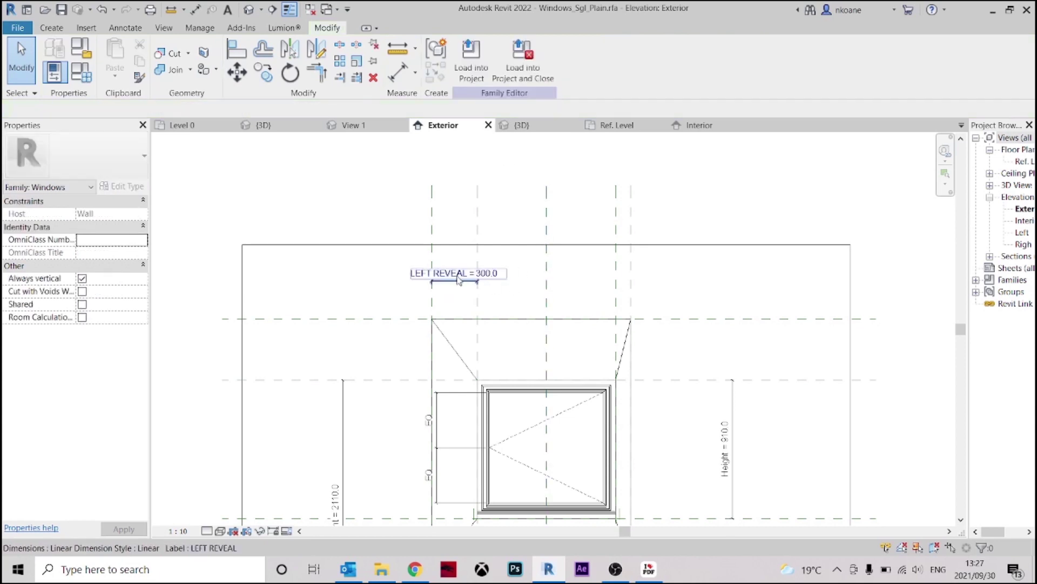
# Dimension the outer vertical reference planes at 1310.0 and label it OVERALL TOP REVEAL.
pyautogui.click(398, 72)
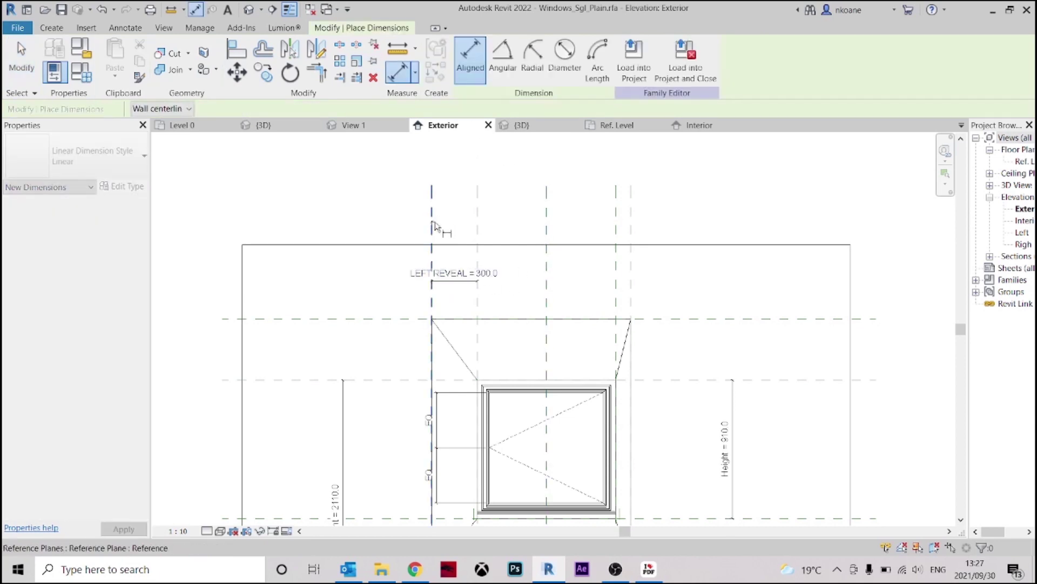
pyautogui.click(432, 228)
pyautogui.click(636, 231)
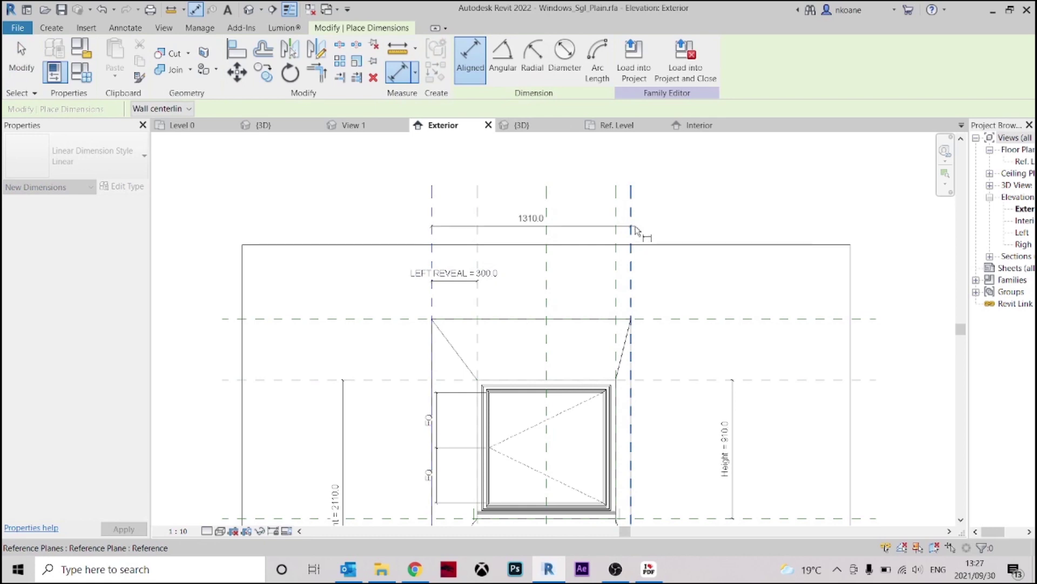
pyautogui.click(731, 216)
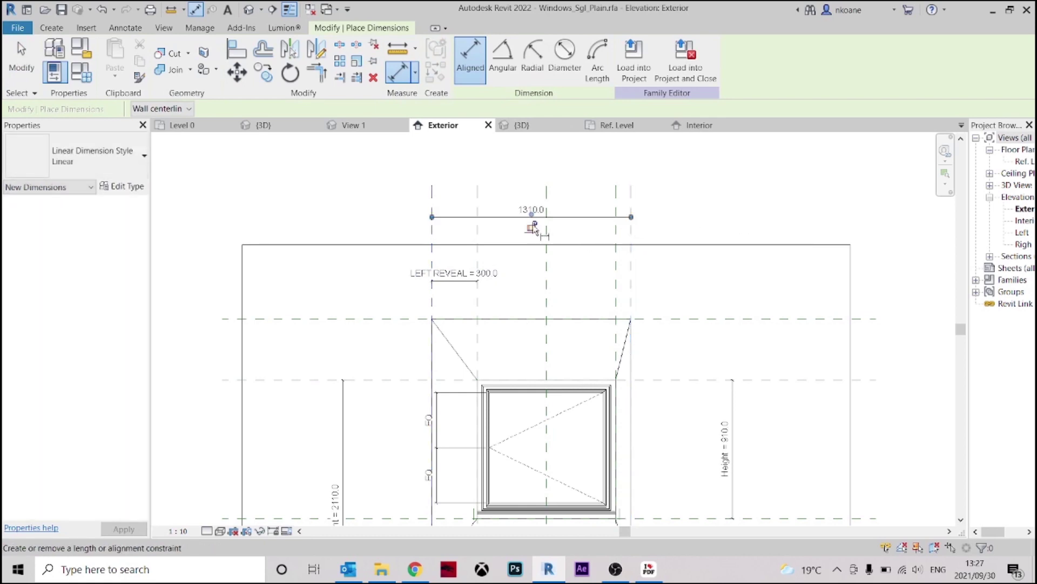
pyautogui.press('Escape')
pyautogui.press('Escape')
pyautogui.click(581, 217)
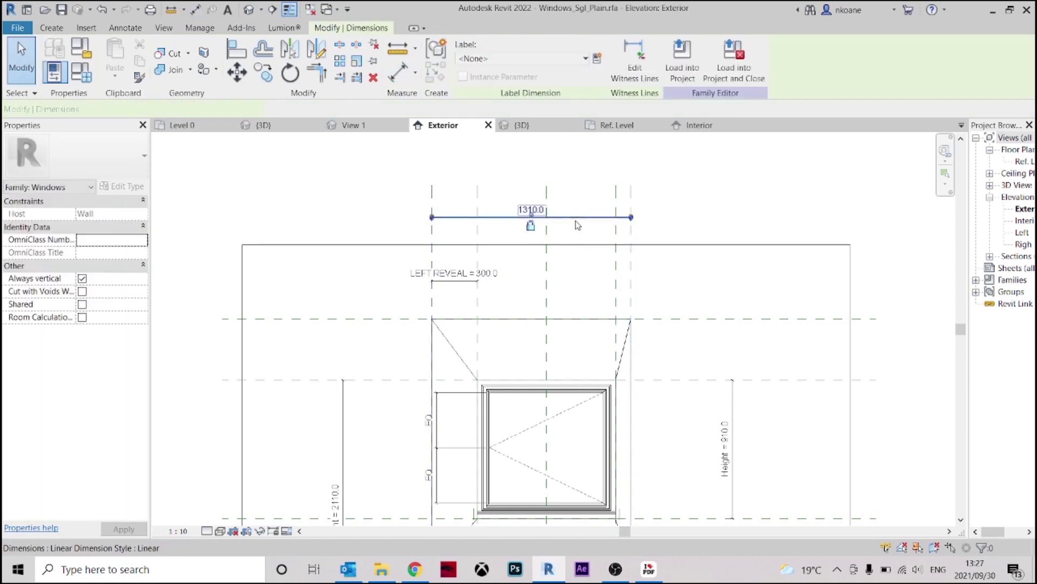
pyautogui.click(597, 58)
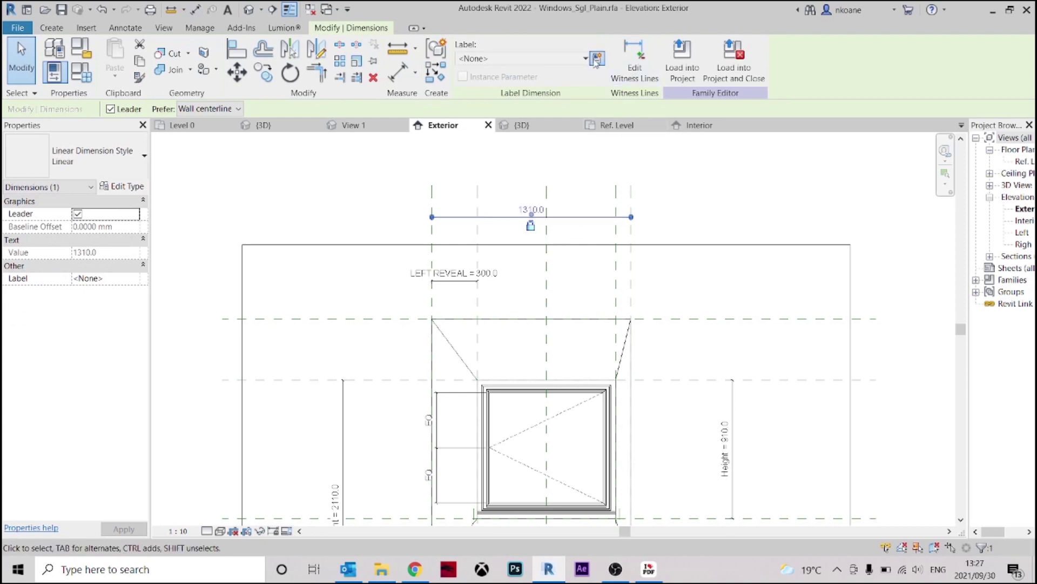
pyautogui.write('OVERALL TOP REVEAL')
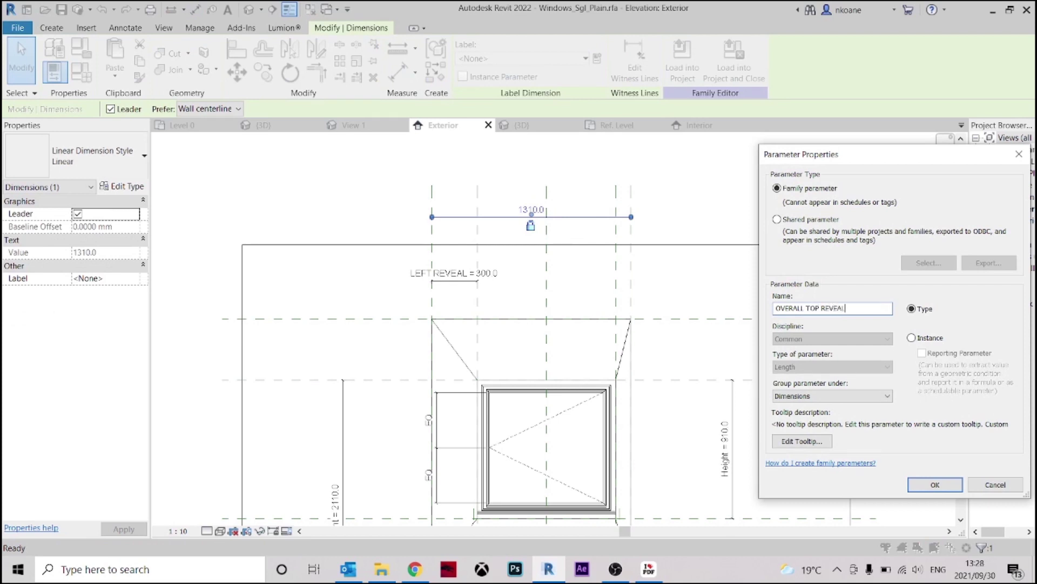
pyautogui.click(936, 484)
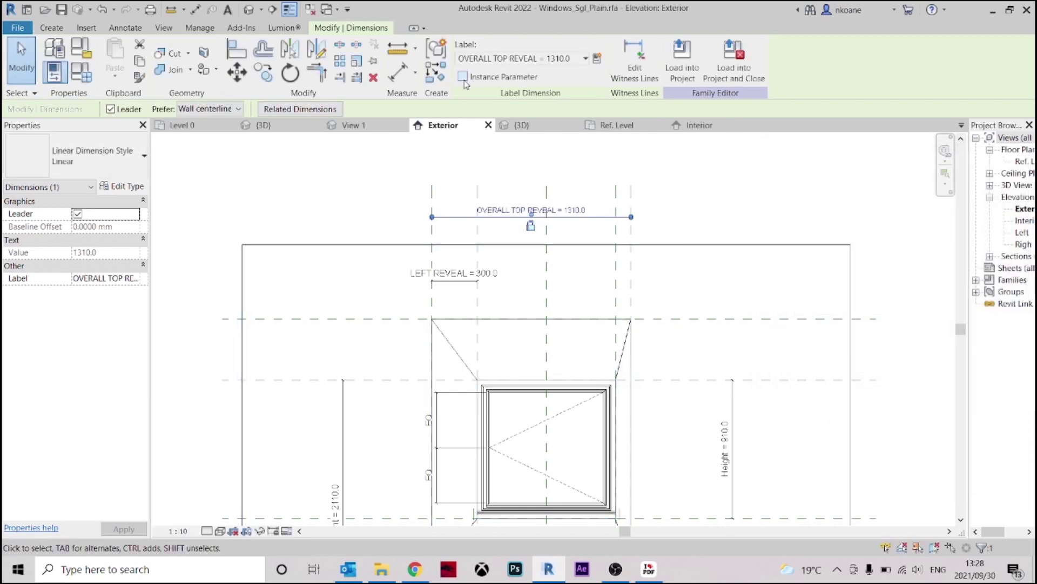
# Dimension the head to topmost reference plane at 400.0 and label it TOP REVEAL (instance).
pyautogui.click(660, 169)
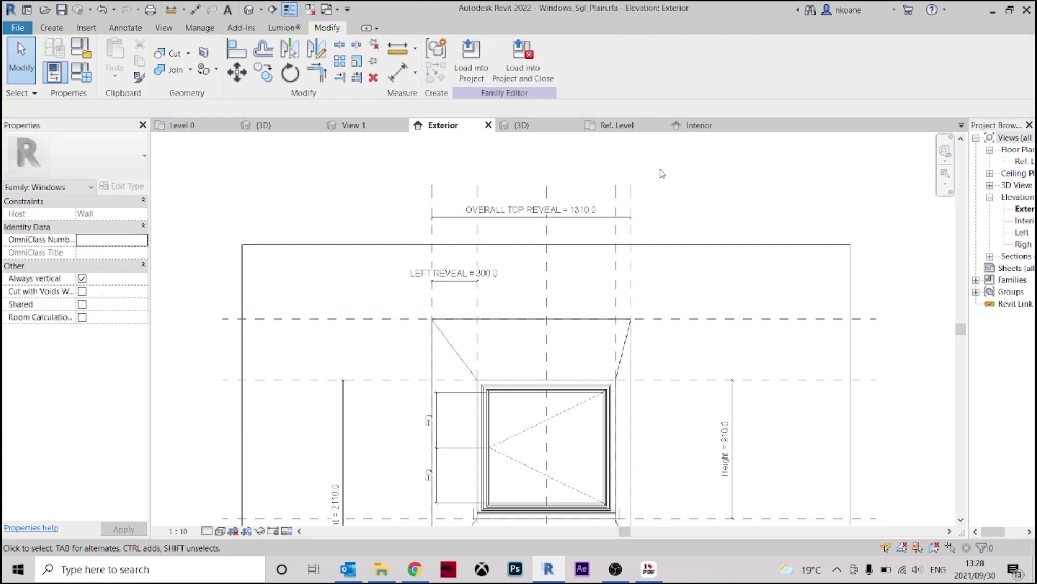
pyautogui.scroll(-2, 685, 223)
pyautogui.click(398, 72)
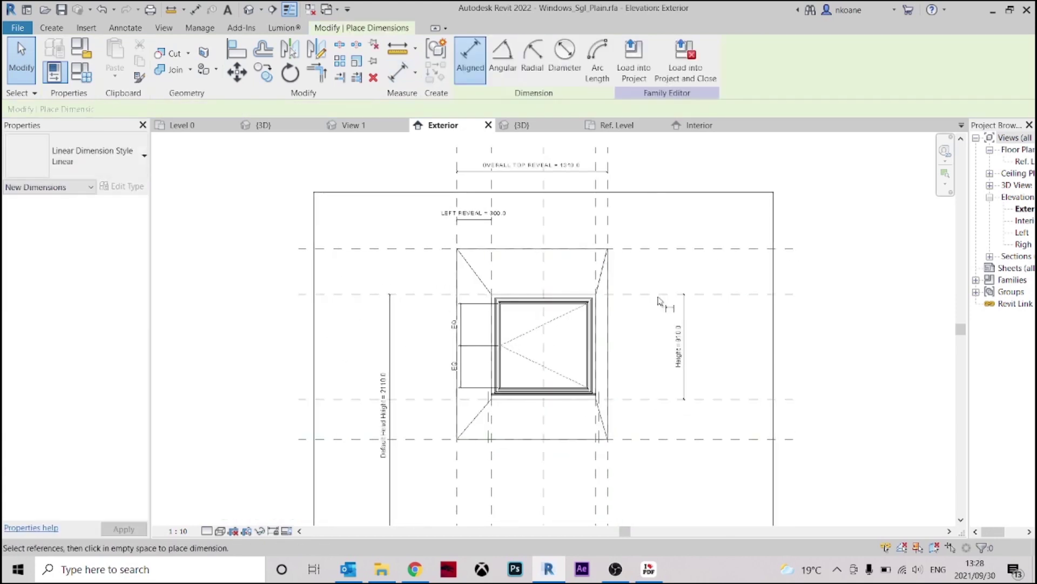
pyautogui.click(656, 296)
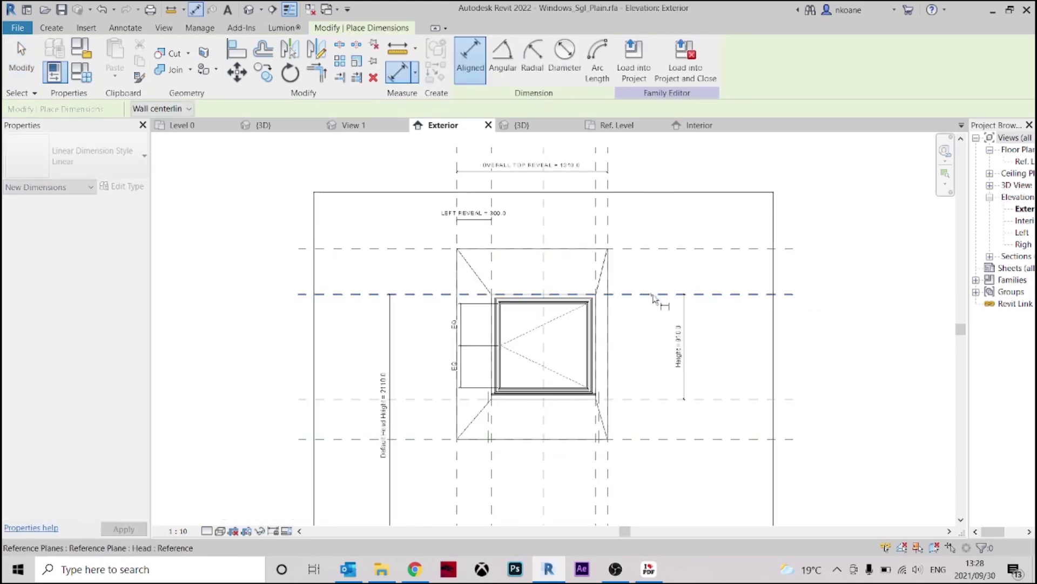
pyautogui.click(672, 248)
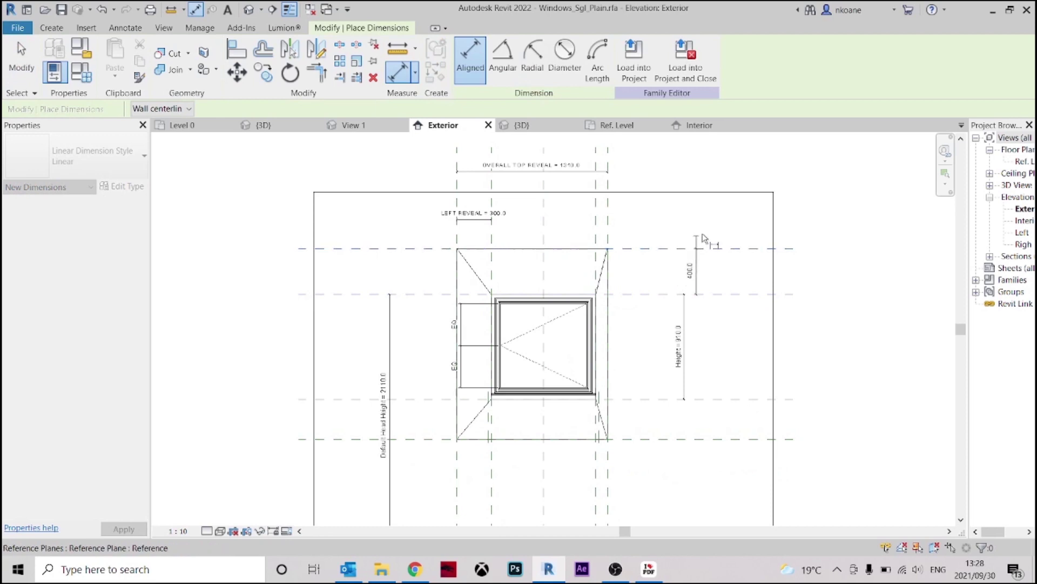
pyautogui.click(722, 270)
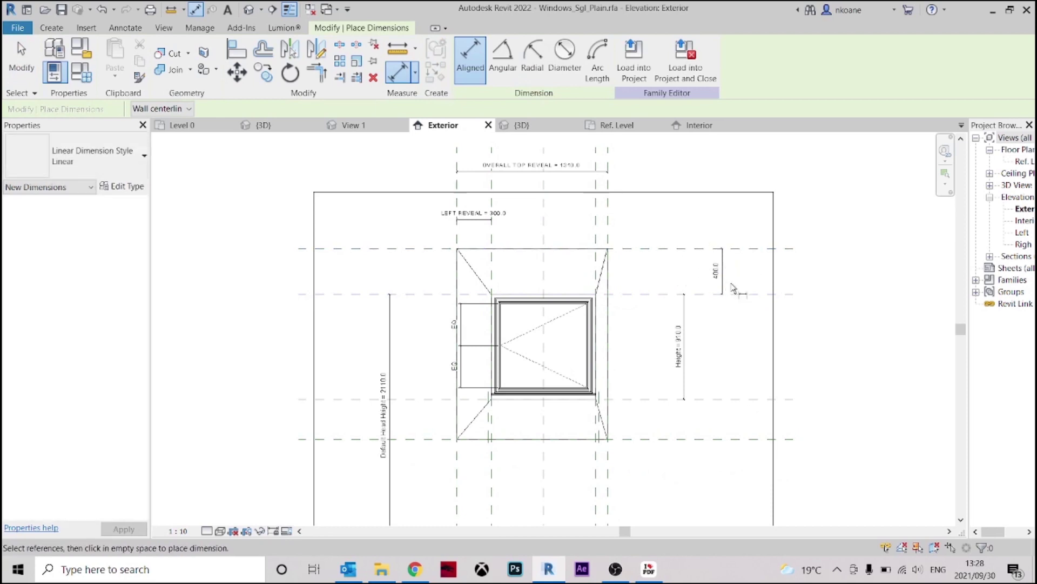
pyautogui.press('Escape')
pyautogui.press('Escape')
pyautogui.click(597, 58)
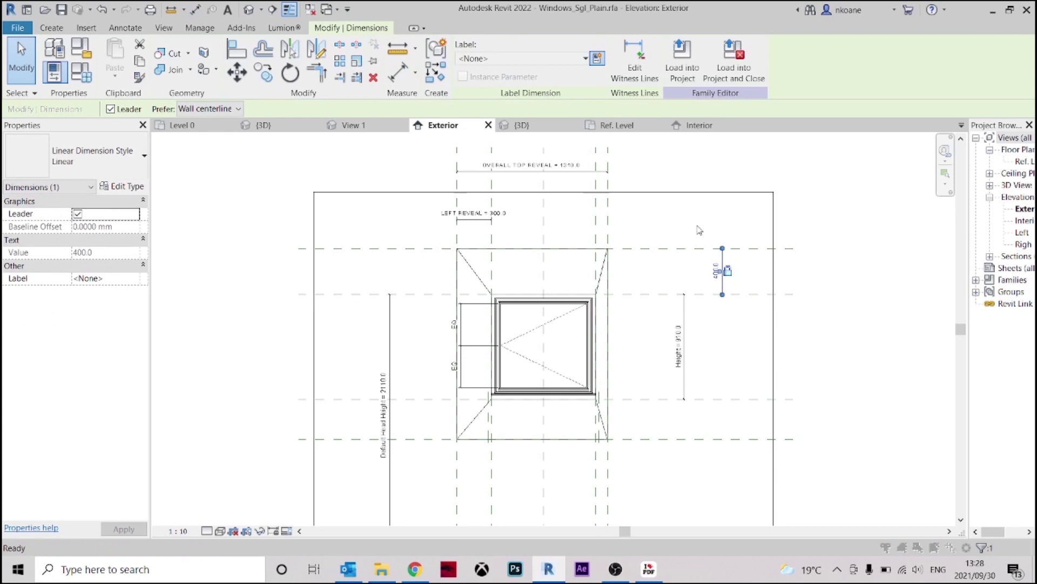
pyautogui.write('TOP REVEAL')
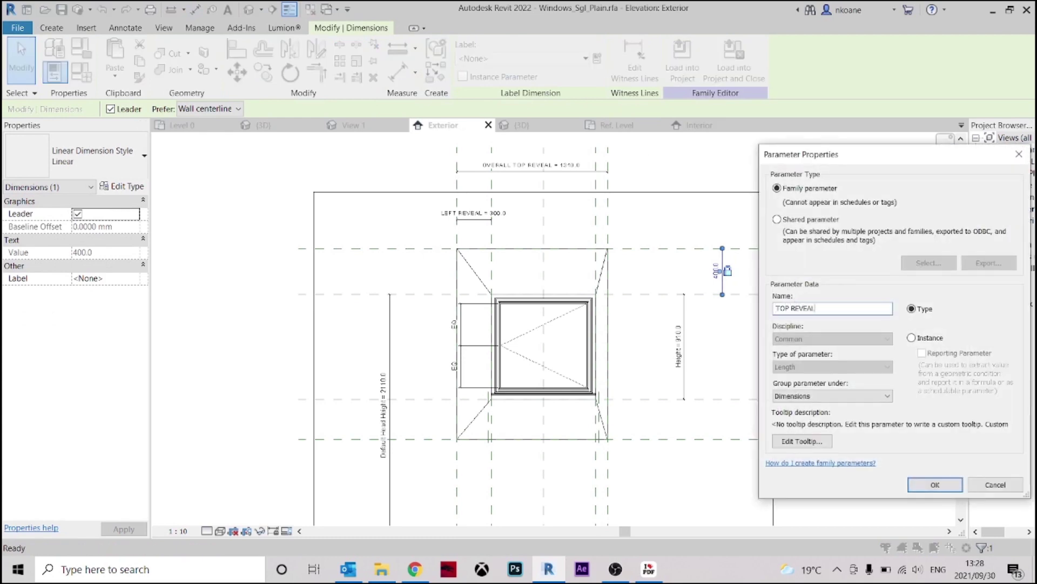
pyautogui.click(921, 482)
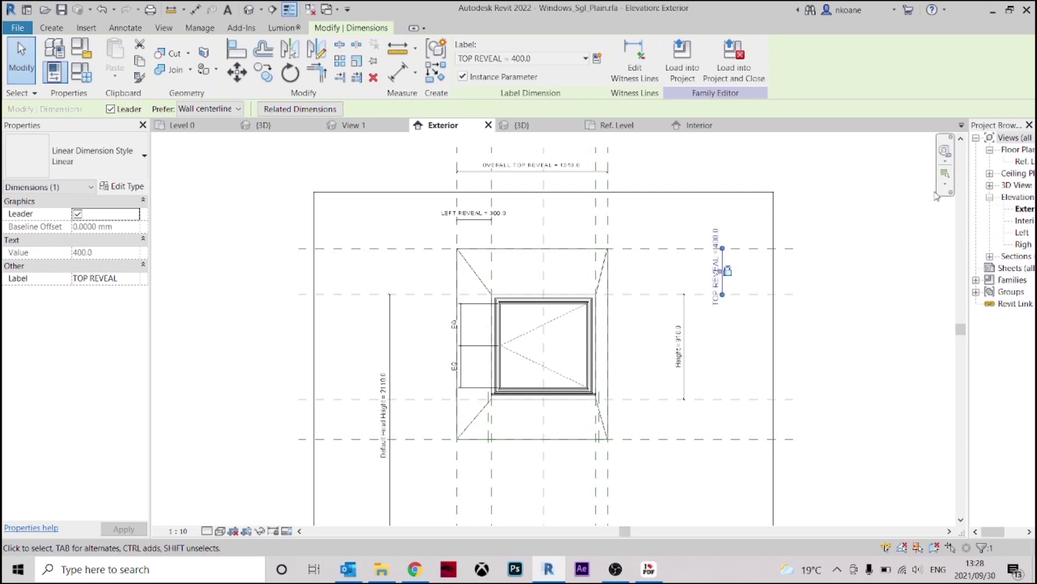
pyautogui.click(870, 267)
# Dimension the top to bottom reference planes on the right at 1660.0, labelled OVERALL RIGHT REVEAL.
pyautogui.moveTo(862, 268); pyautogui.dragTo(821, 237, button='middle')
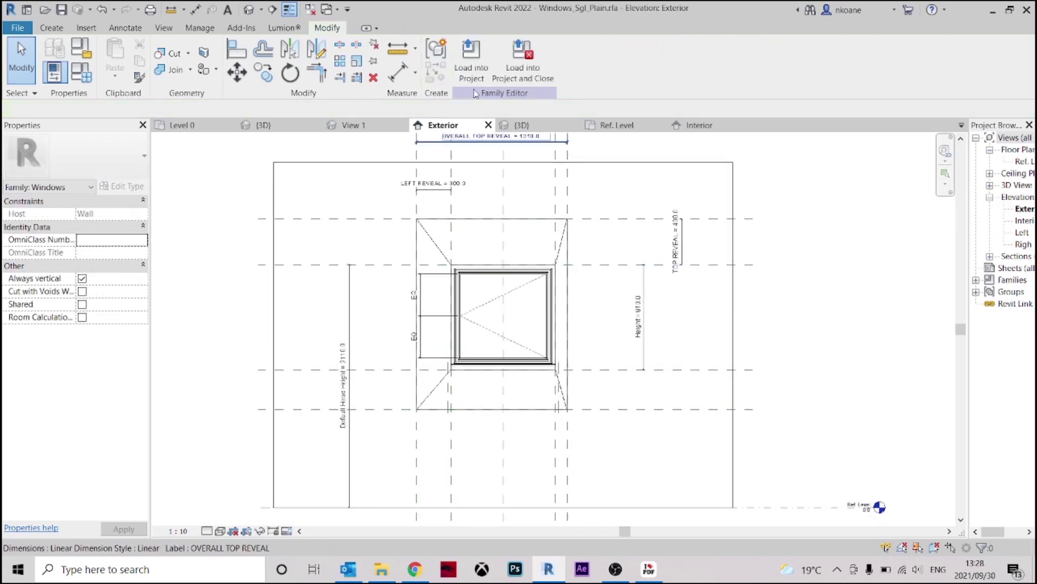
pyautogui.click(403, 76)
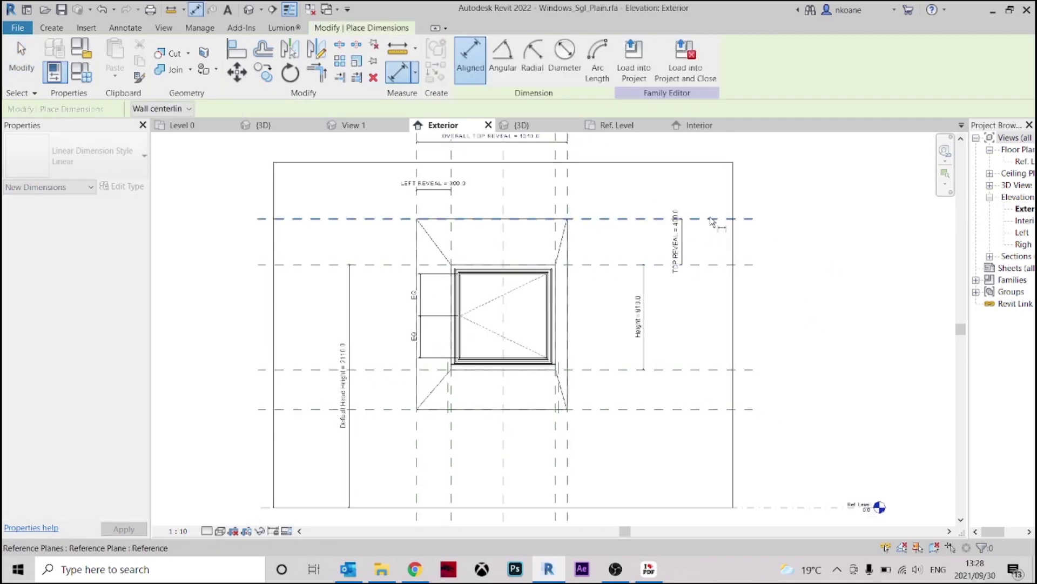
pyautogui.click(713, 218)
pyautogui.click(714, 410)
pyautogui.click(772, 316)
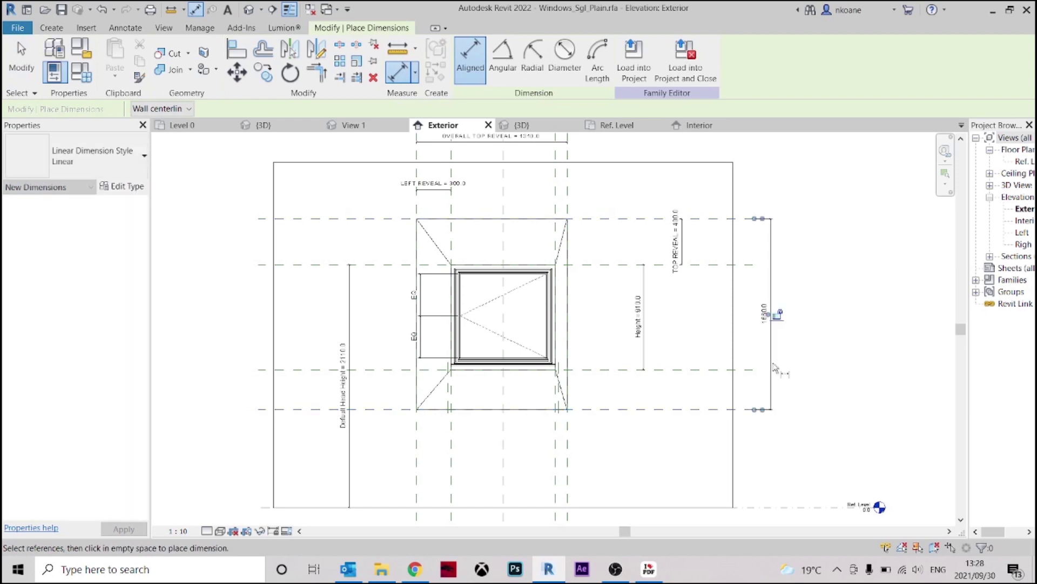
pyautogui.press('Escape')
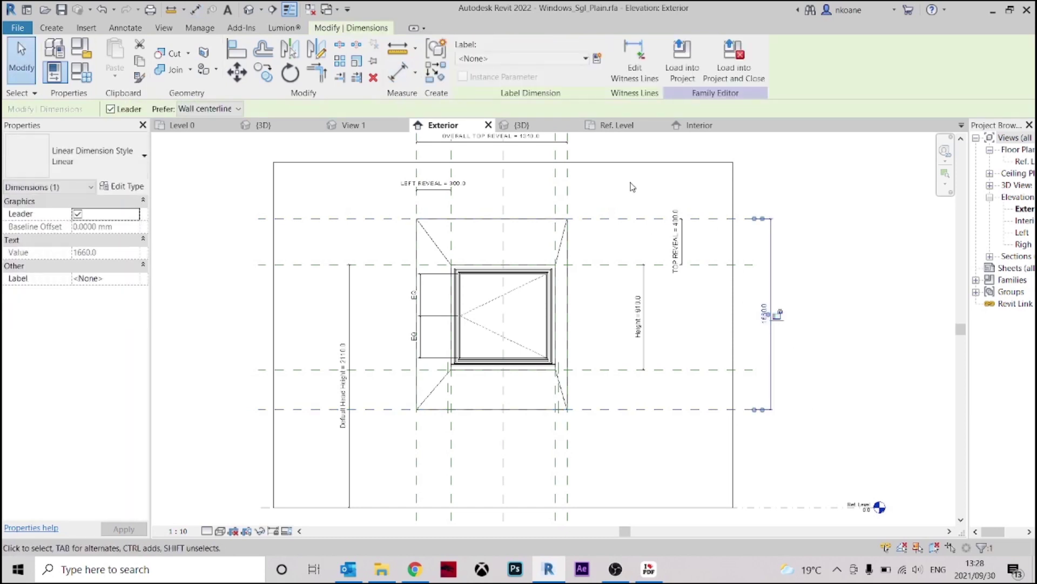
pyautogui.click(598, 58)
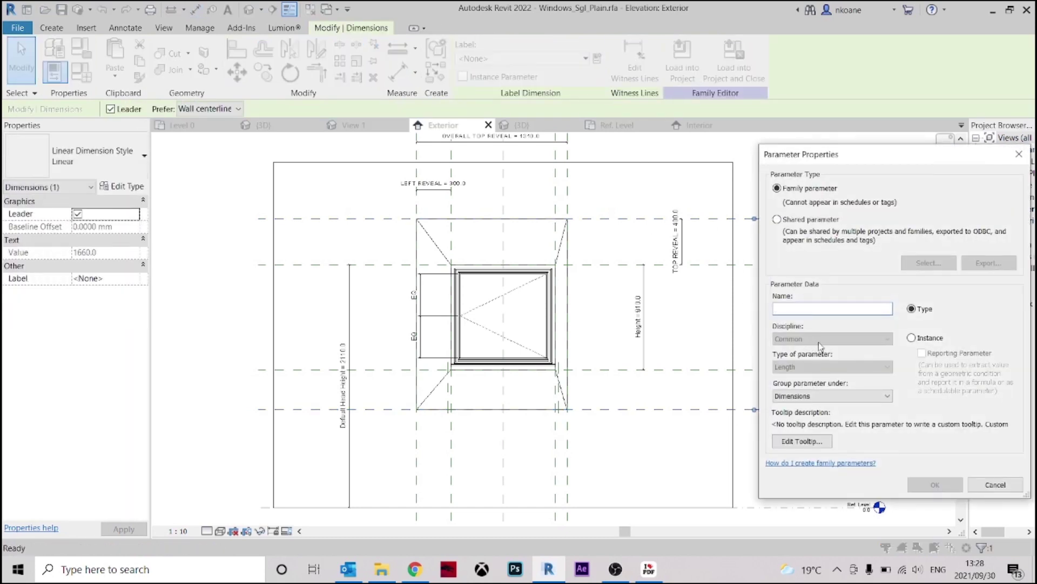
pyautogui.write('RIGHT REVEAL')
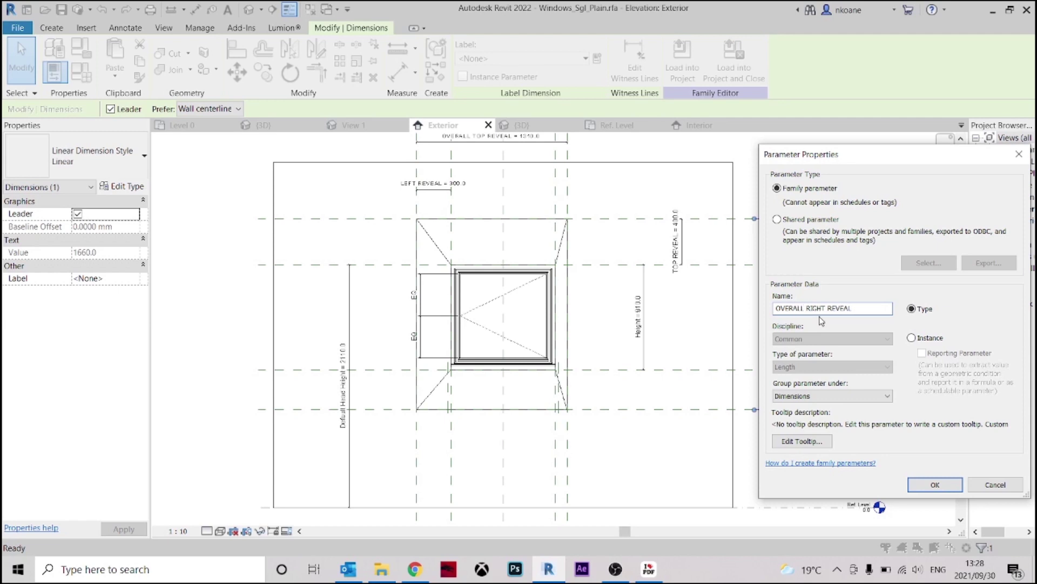
pyautogui.click(931, 486)
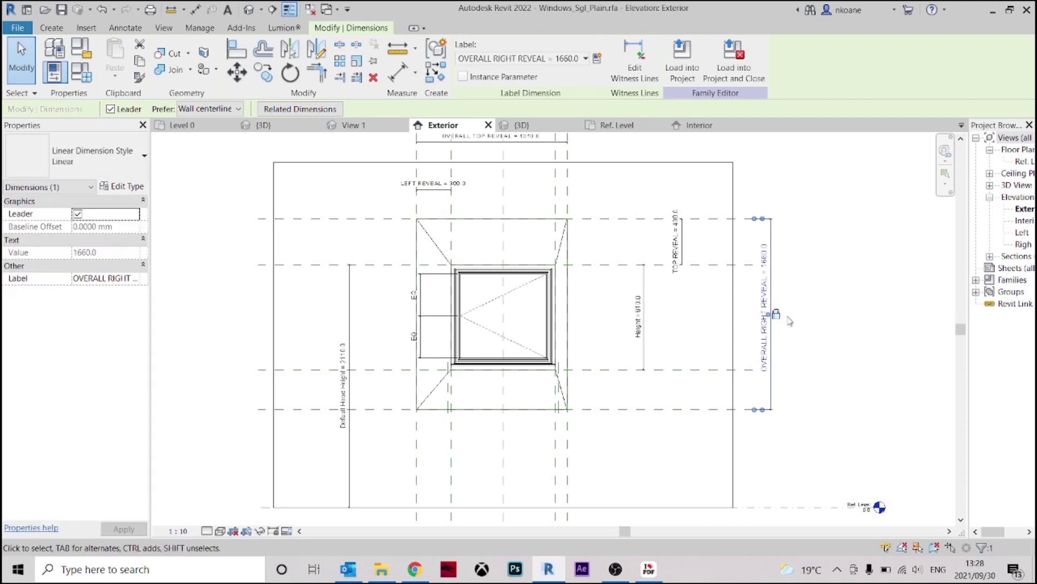
pyautogui.click(841, 314)
pyautogui.moveTo(841, 315); pyautogui.dragTo(827, 341, button='middle')
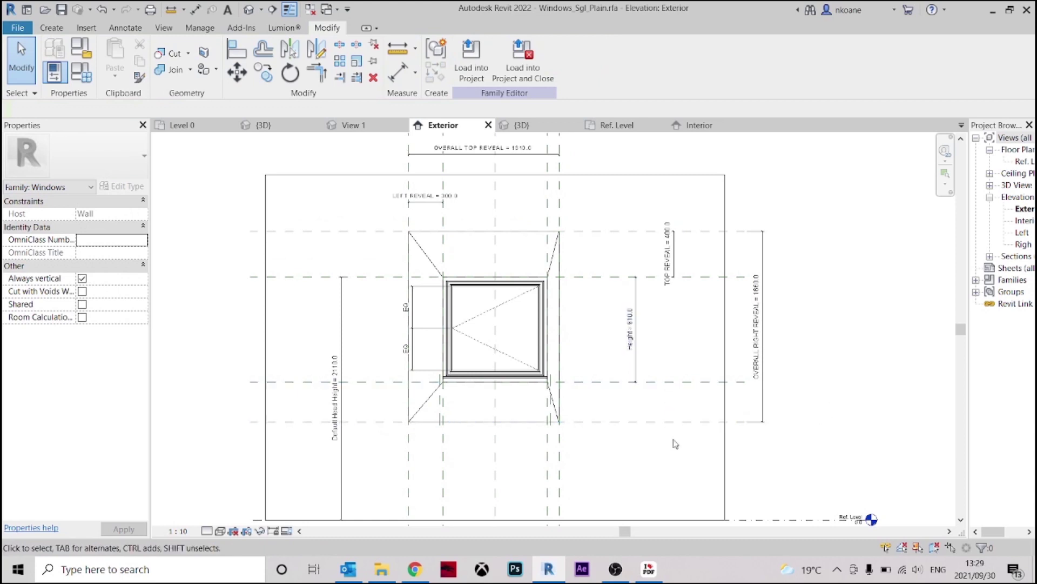
# Reload the window family into the project, overwriting the existing version.
pyautogui.moveTo(675, 444); pyautogui.dragTo(657, 273)
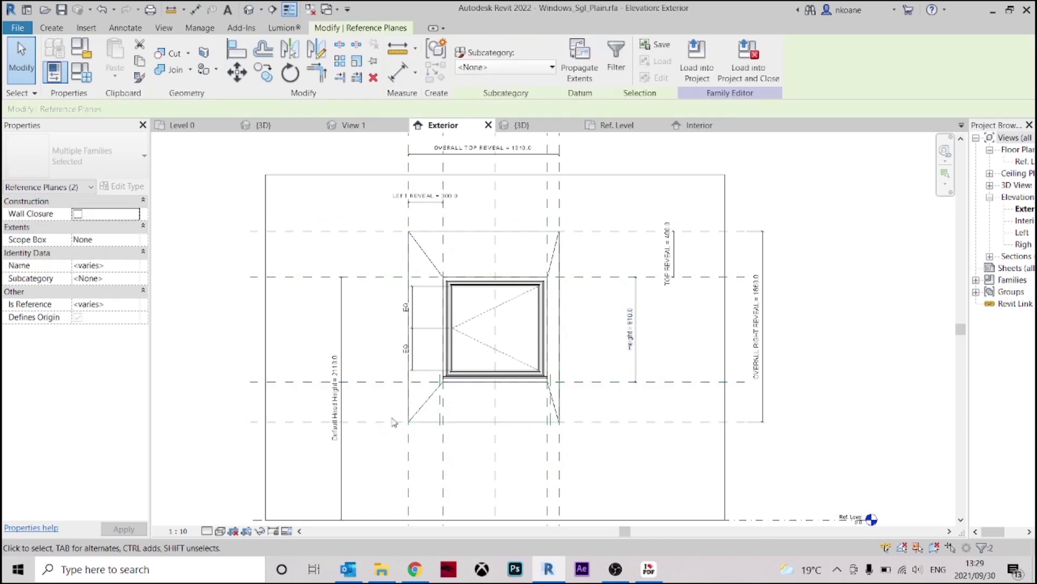
pyautogui.click(692, 468)
pyautogui.click(472, 59)
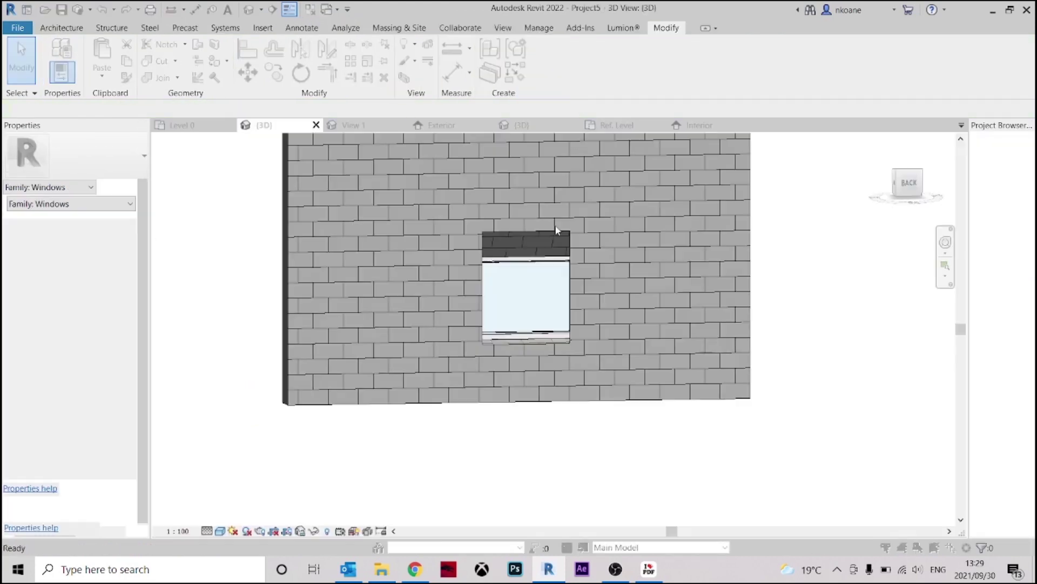
pyautogui.click(486, 315)
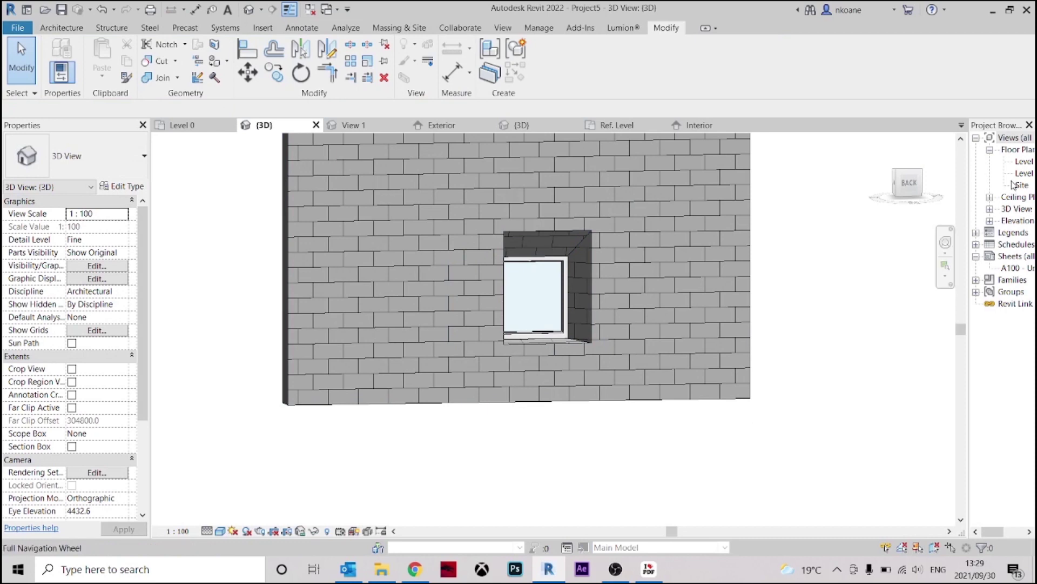
# Open the North elevation view of the project.
pyautogui.click(989, 220)
pyautogui.doubleClick(1023, 232)
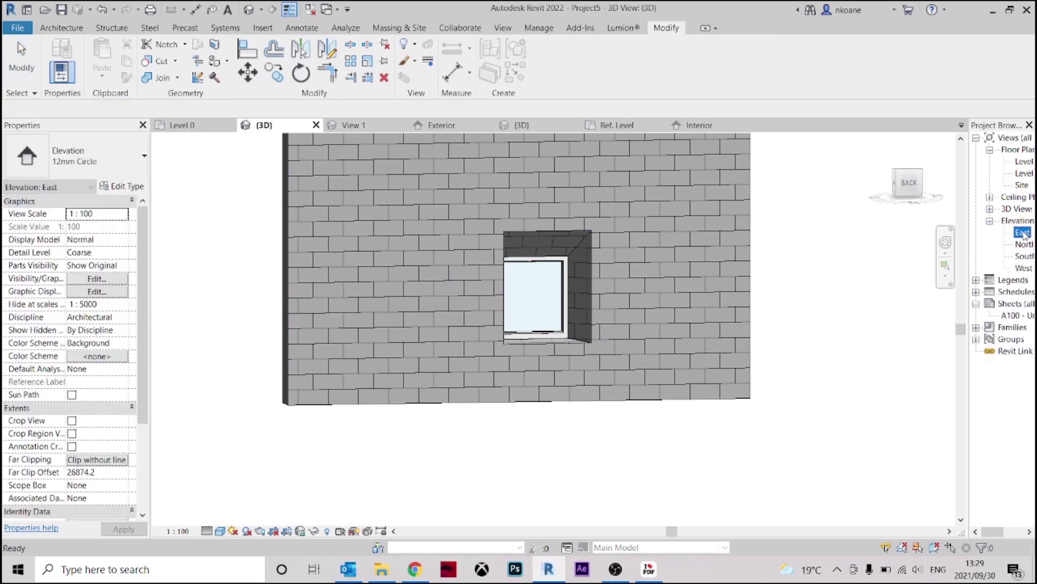
pyautogui.click(1024, 245)
pyautogui.doubleClick(1024, 245)
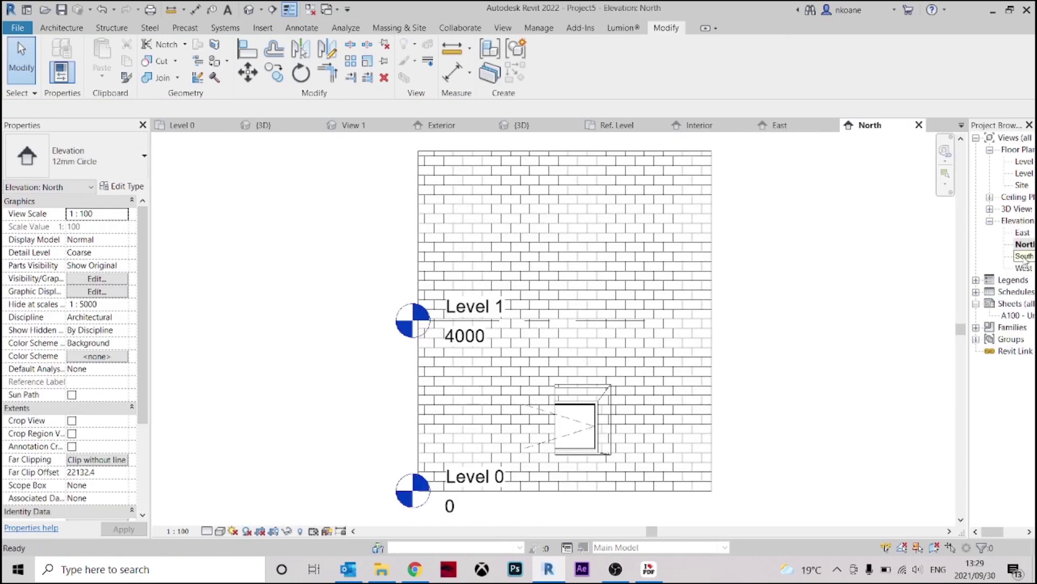
pyautogui.scroll(2, 565, 431)
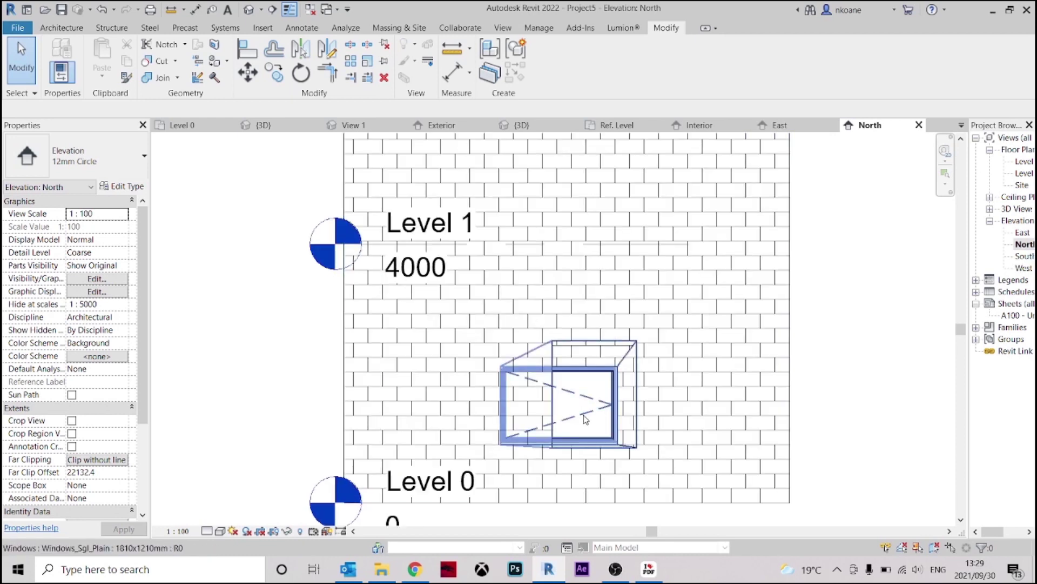
# Stretch the window's reveals outward to left 603.8, top 826.2, overall right 2341.8.
pyautogui.click(565, 430)
pyautogui.moveTo(800, 363); pyautogui.dragTo(815, 324, button='middle')
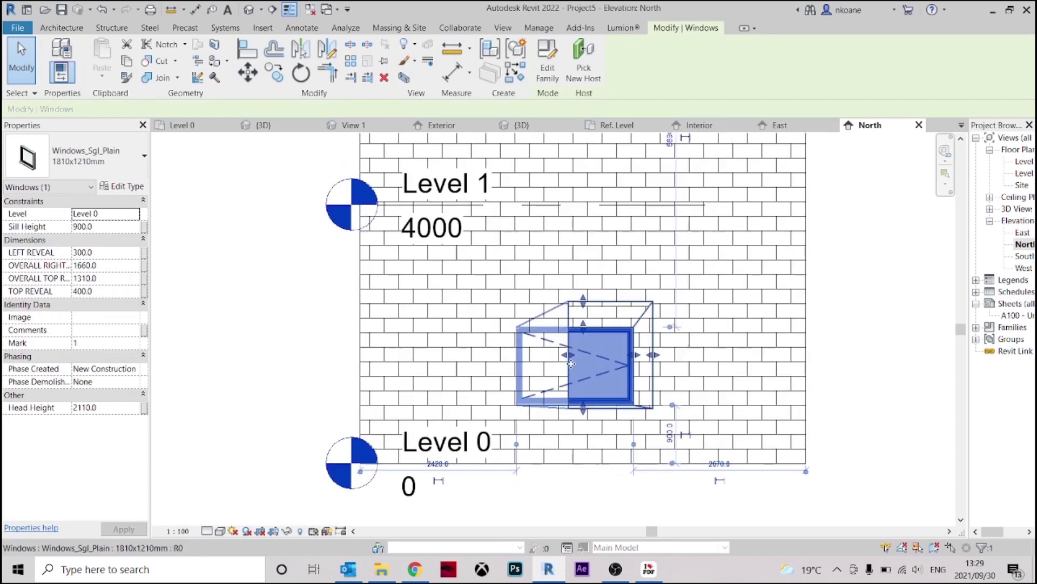
pyautogui.moveTo(498, 363); pyautogui.dragTo(457, 360)
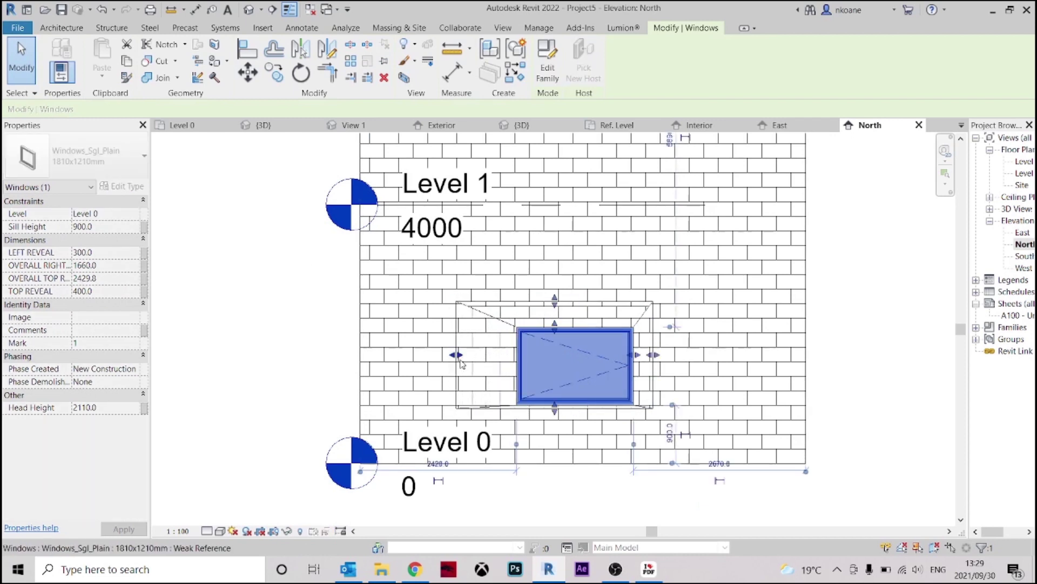
pyautogui.moveTo(559, 308); pyautogui.dragTo(562, 276)
pyautogui.moveTo(554, 409); pyautogui.dragTo(559, 427)
pyautogui.moveTo(653, 350); pyautogui.dragTo(676, 349)
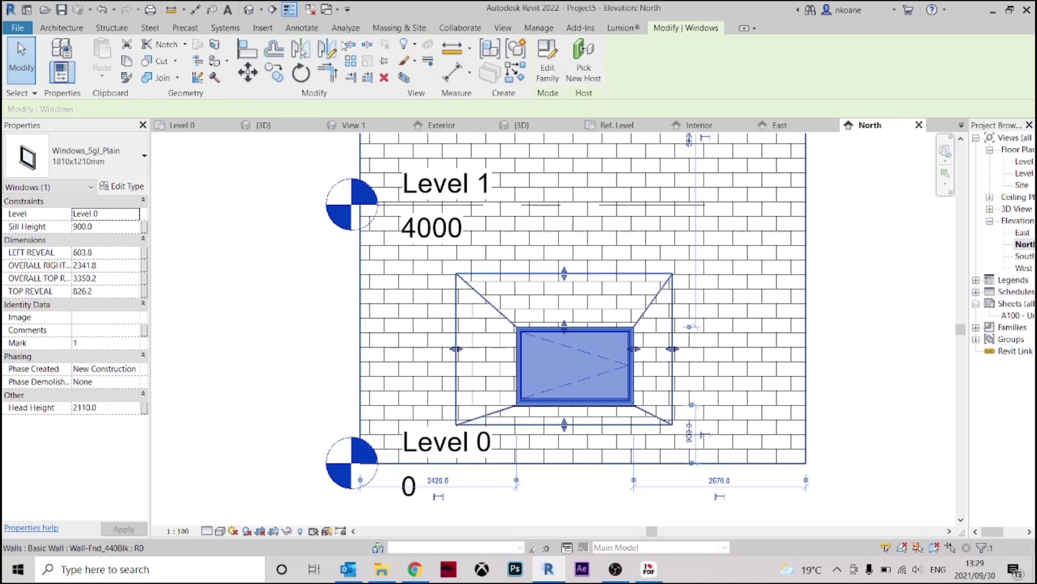
# In the default 3D view, orbit to see the wall at an angle and from behind.
pyautogui.click(248, 11)
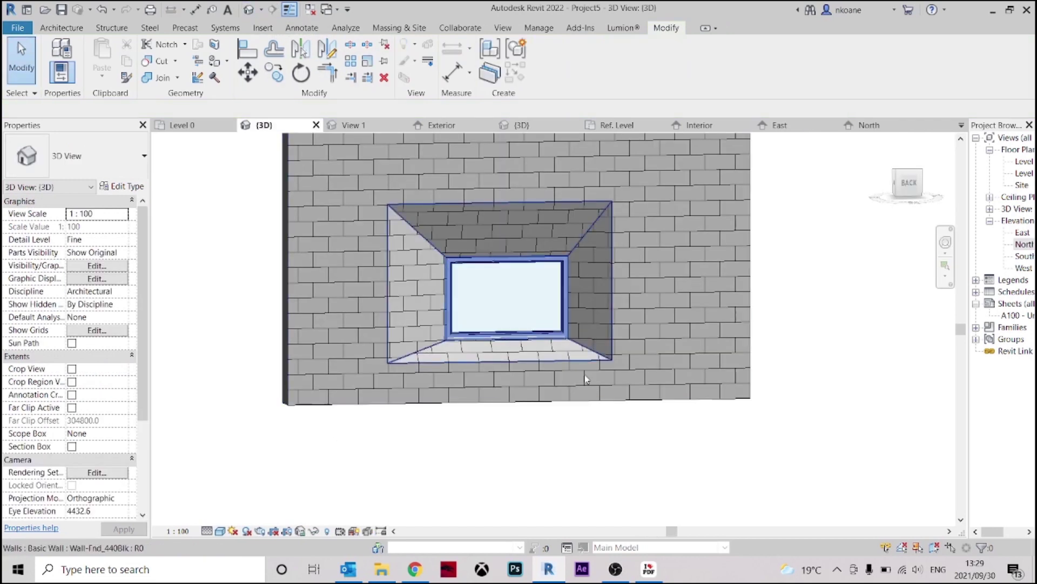
pyautogui.keyDown('shift'); pyautogui.moveTo(535, 446); pyautogui.dragTo(545, 358, button='middle'); pyautogui.keyUp('shift')
pyautogui.click(545, 358)
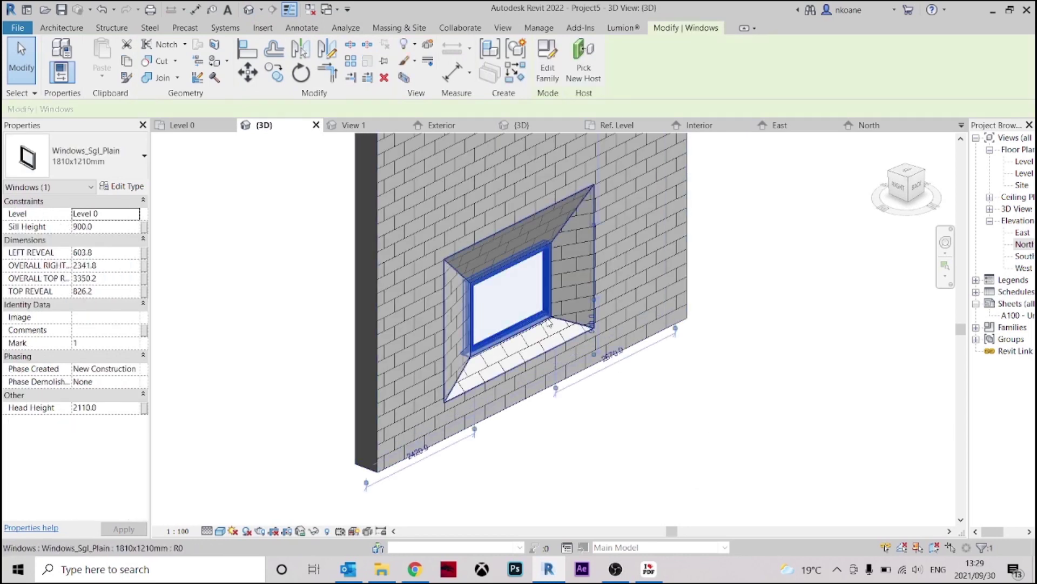
pyautogui.keyDown('shift'); pyautogui.moveTo(713, 364); pyautogui.dragTo(871, 445, button='middle'); pyautogui.keyUp('shift')
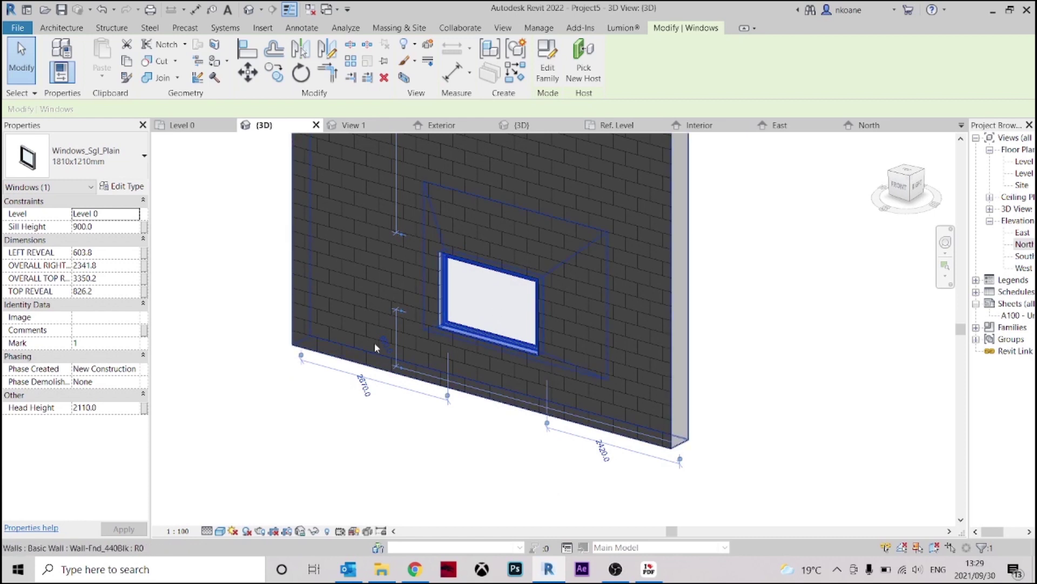
pyautogui.click(381, 462)
# Orbit back to a frontal view of the opening and compare with reference reveal photos.
pyautogui.keyDown('shift'); pyautogui.moveTo(448, 425); pyautogui.dragTo(660, 485, button='middle'); pyautogui.keyUp('shift')
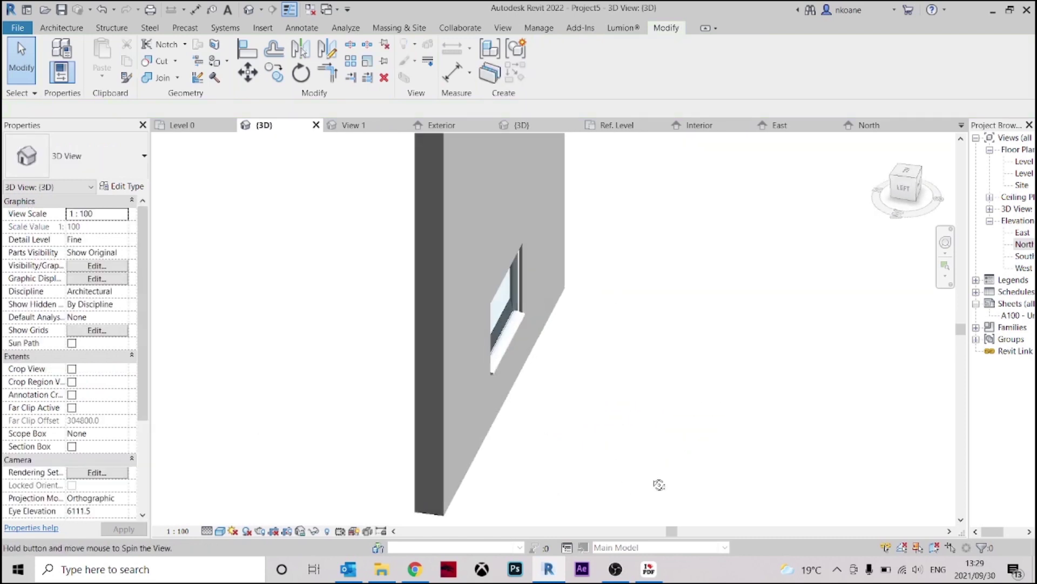
pyautogui.scroll(5, 528, 286)
pyautogui.keyDown('shift'); pyautogui.moveTo(617, 368); pyautogui.dragTo(595, 310, button='middle'); pyautogui.keyUp('shift')
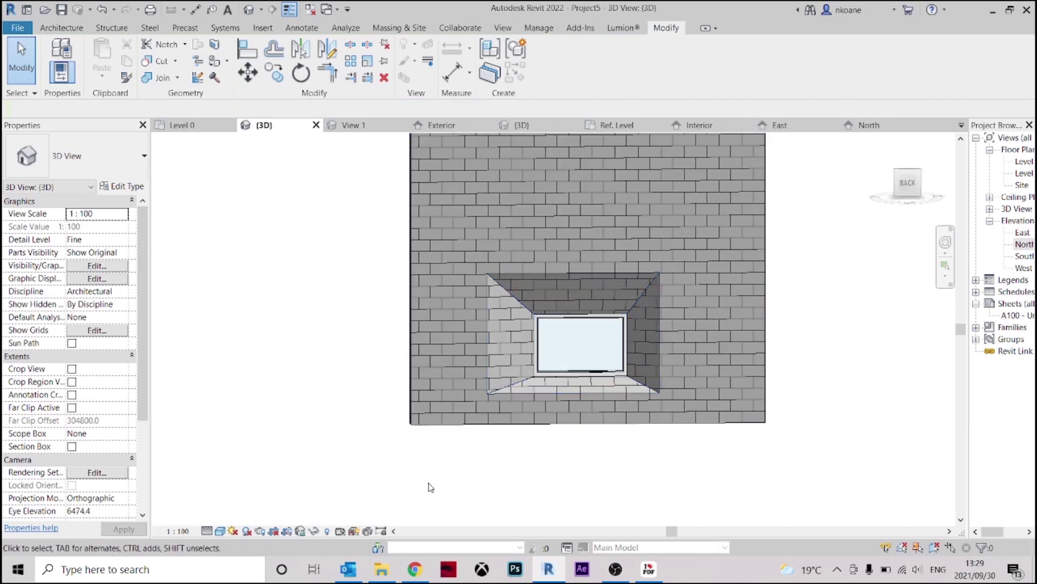
pyautogui.click(415, 569)
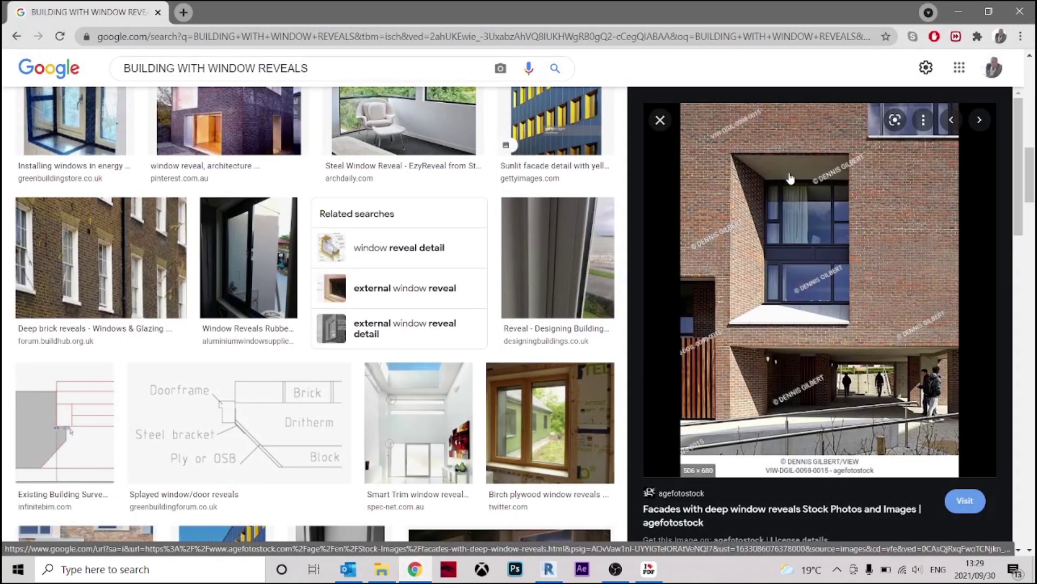
pyautogui.click(959, 12)
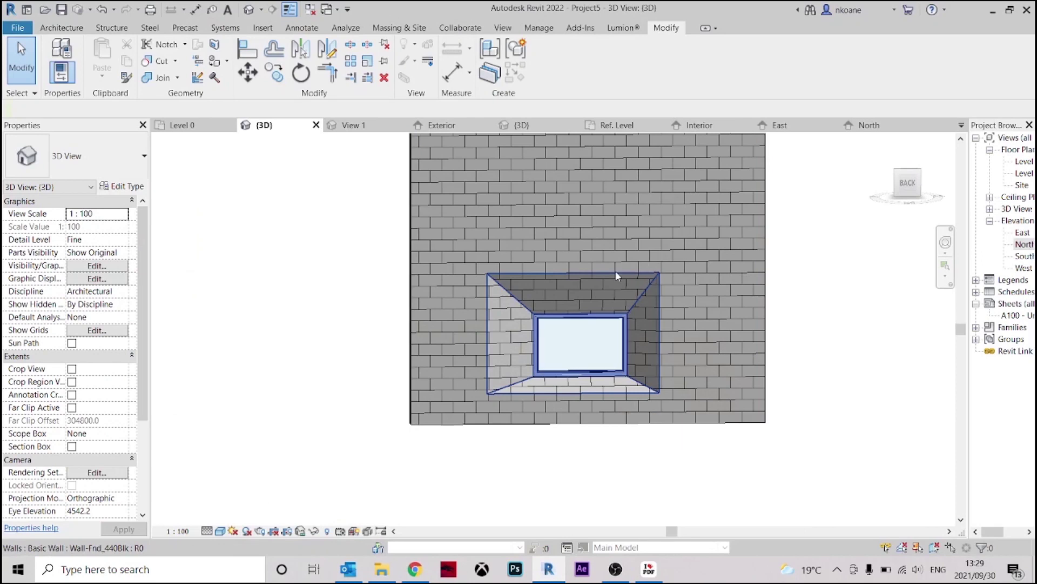
# In the North elevation, shrink the window's reveals to 78.7 left and 151.2 top.
pyautogui.click(588, 277)
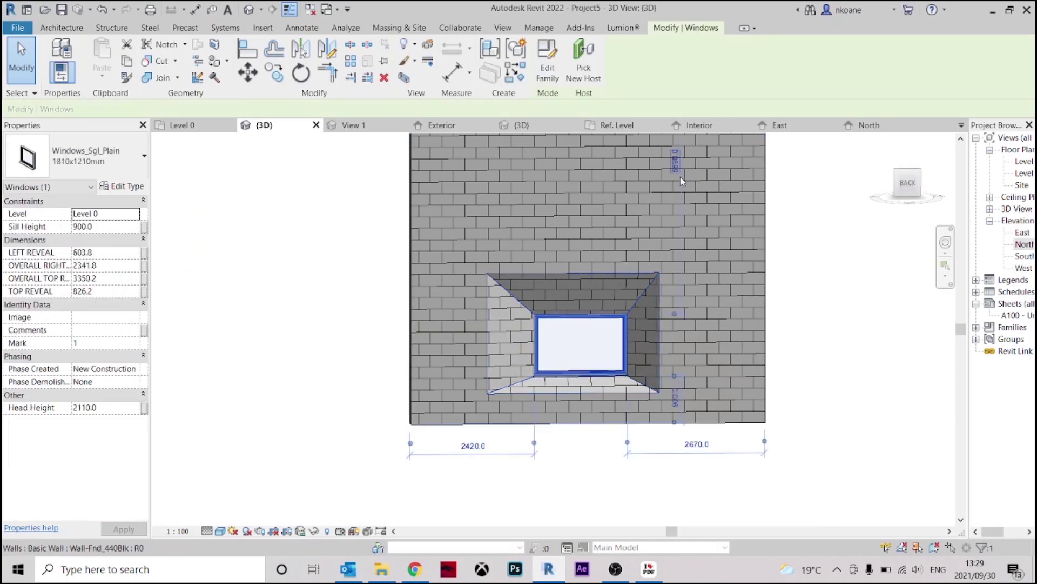
pyautogui.doubleClick(1023, 245)
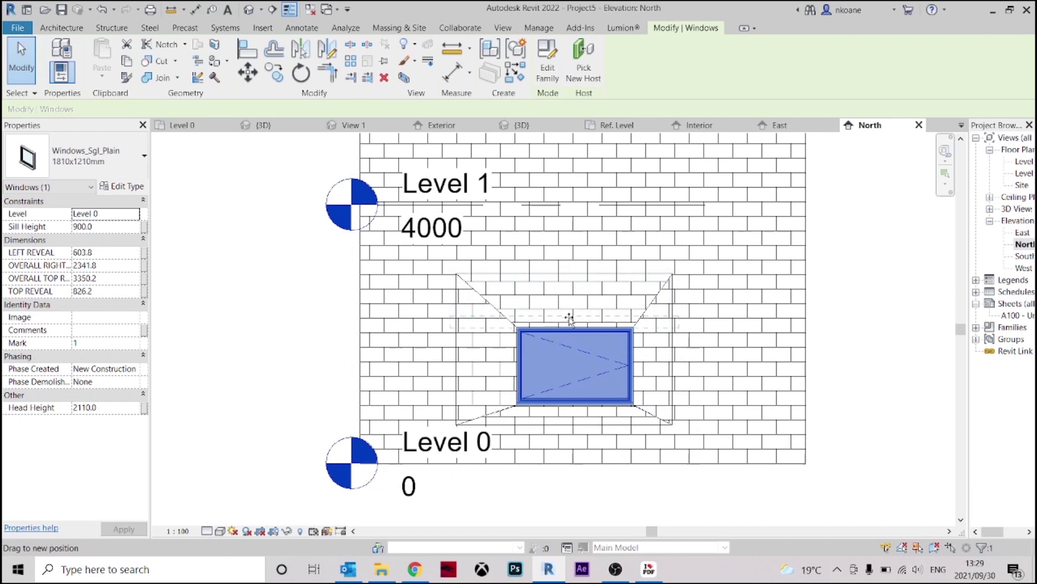
pyautogui.moveTo(569, 318); pyautogui.dragTo(570, 319)
pyautogui.moveTo(671, 372); pyautogui.dragTo(638, 382)
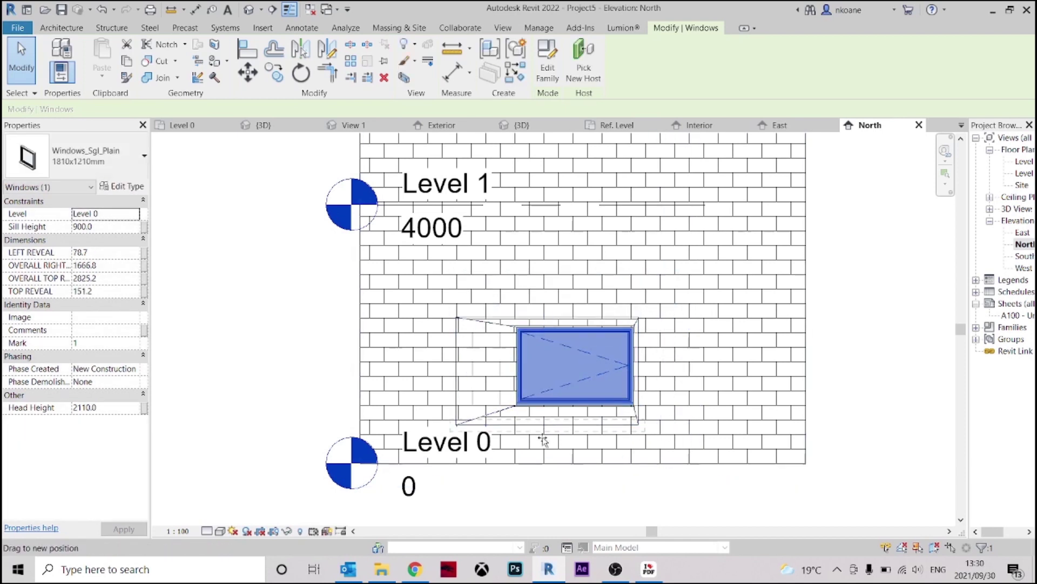
pyautogui.click(561, 479)
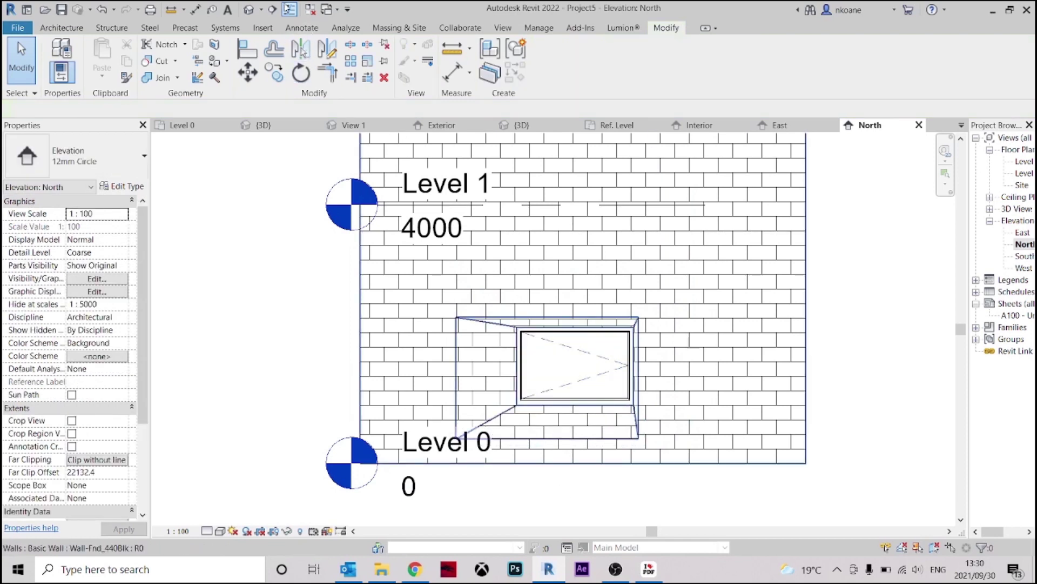
# Orbit the default 3D view to inspect the smaller, deep splayed opening in the wall.
pyautogui.click(252, 11)
pyautogui.keyDown('shift'); pyautogui.moveTo(579, 454); pyautogui.dragTo(627, 334, button='middle'); pyautogui.keyUp('shift')
pyautogui.click(627, 334)
pyautogui.keyDown('shift'); pyautogui.moveTo(676, 389); pyautogui.dragTo(860, 309, button='middle'); pyautogui.keyUp('shift')
pyautogui.click(377, 366)
pyautogui.keyDown('shift'); pyautogui.moveTo(377, 366); pyautogui.dragTo(756, 341, button='middle'); pyautogui.keyUp('shift')
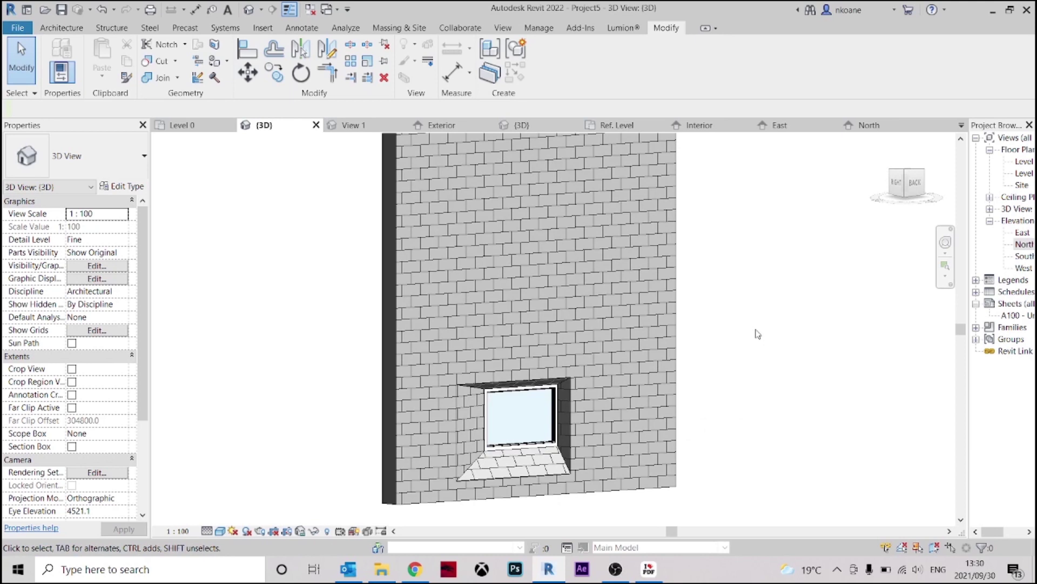